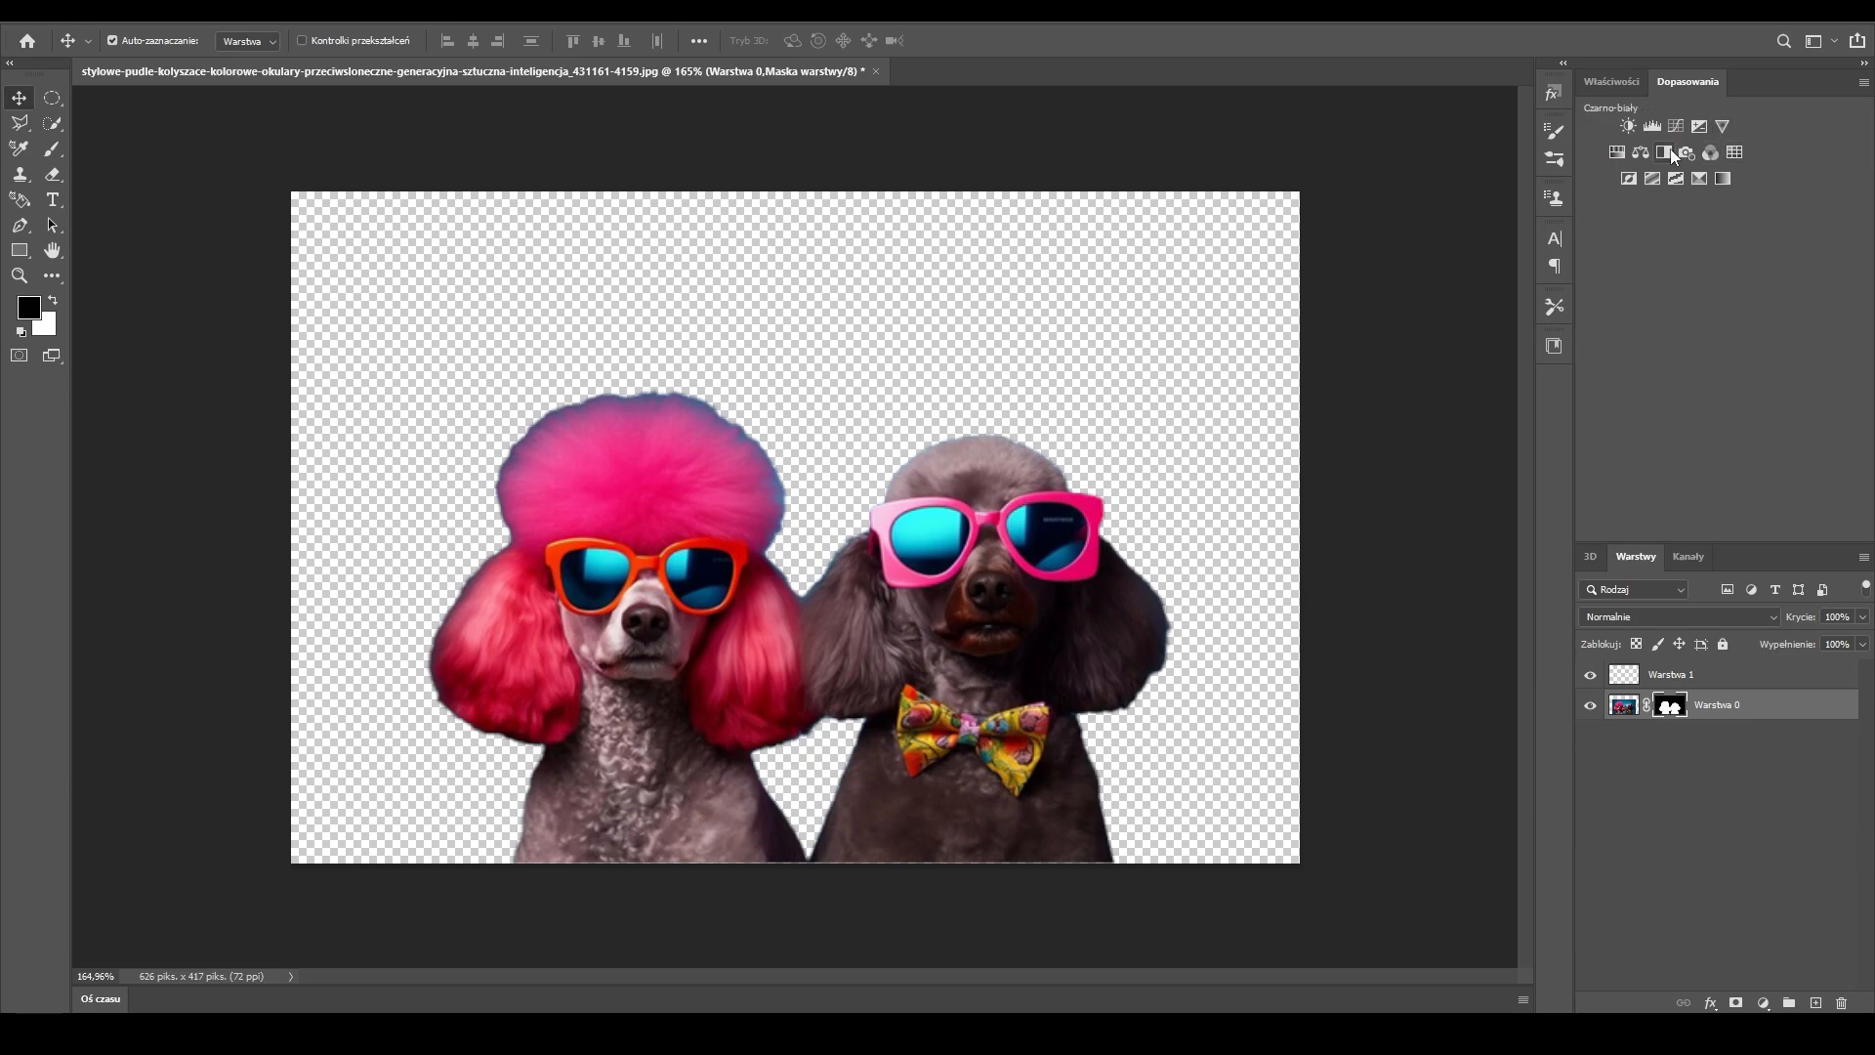
- Add a Black & White adjustment layer above Warstwa 0 and prepare a 4 px black brush for its mask
{"action": "left_click", "coordinate": [1666, 151]}
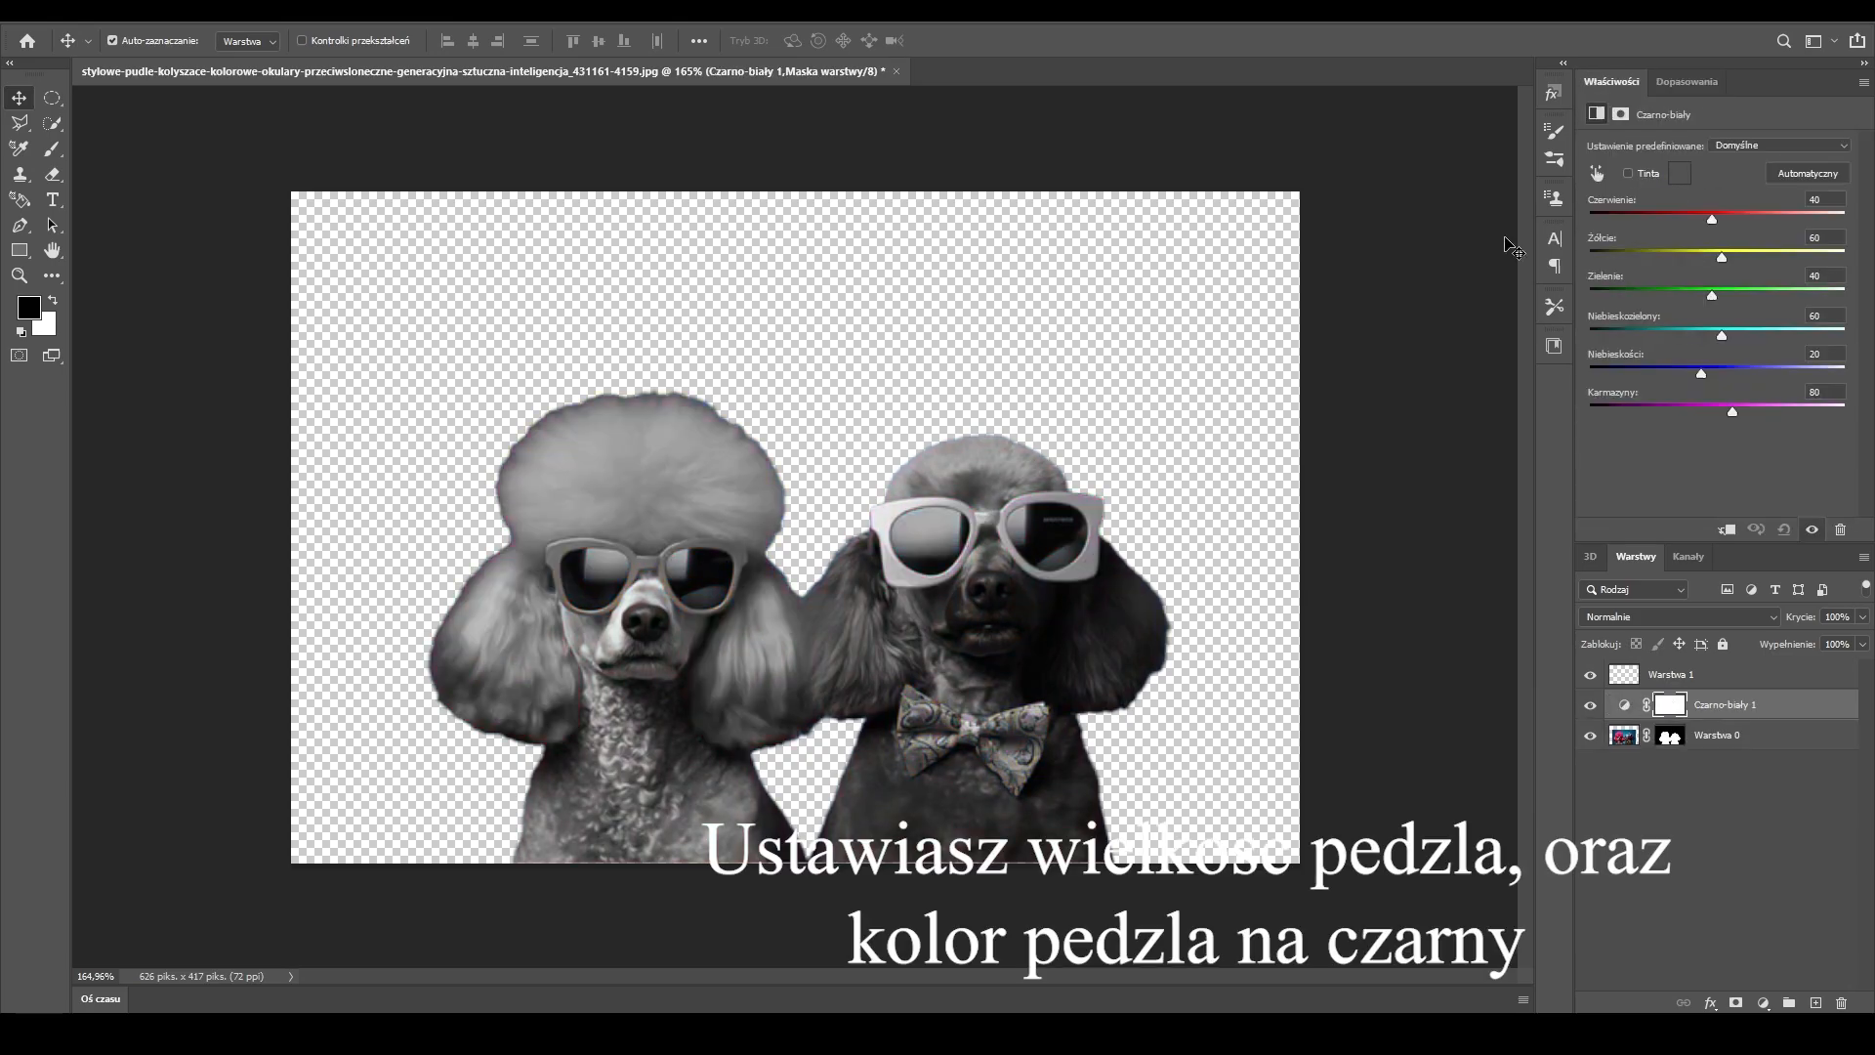
{"action": "left_click", "coordinate": [1667, 711]}
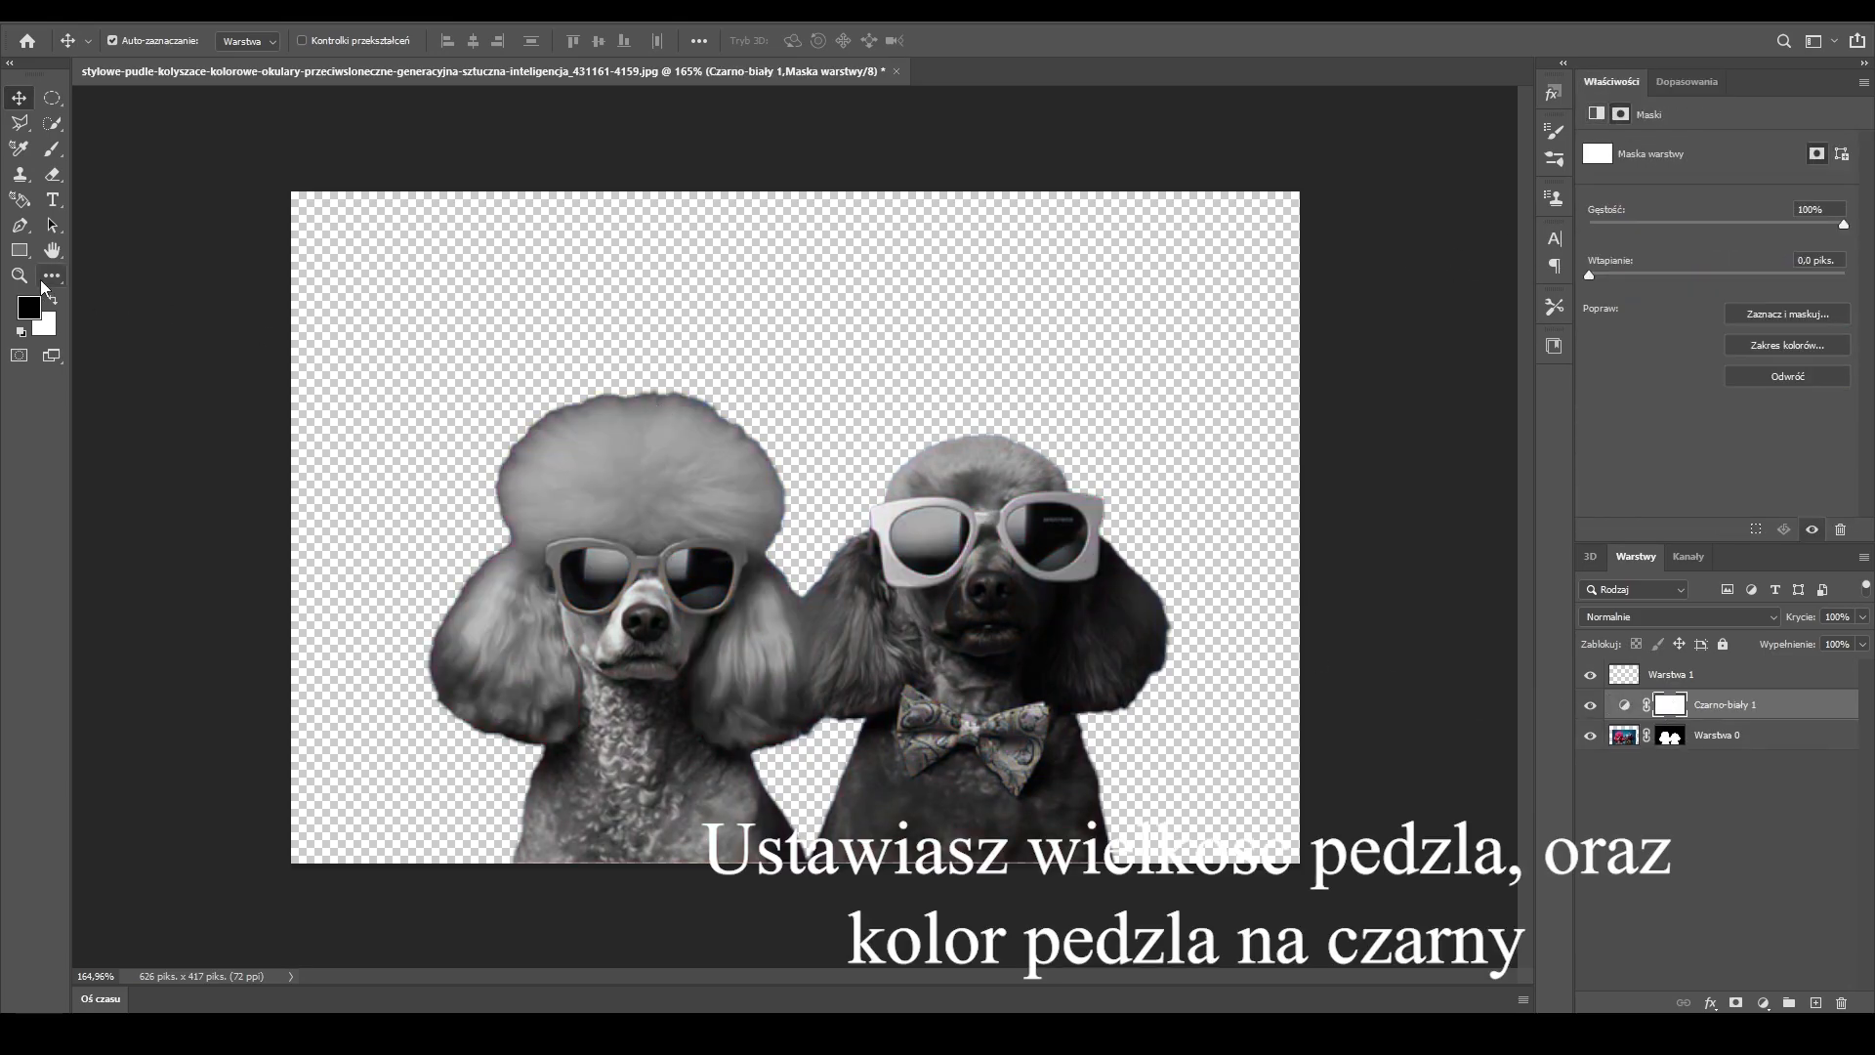
{"action": "left_click", "coordinate": [53, 148]}
{"action": "scroll", "coordinate": [636, 573], "scroll_direction": "up", "scroll_amount": 5}
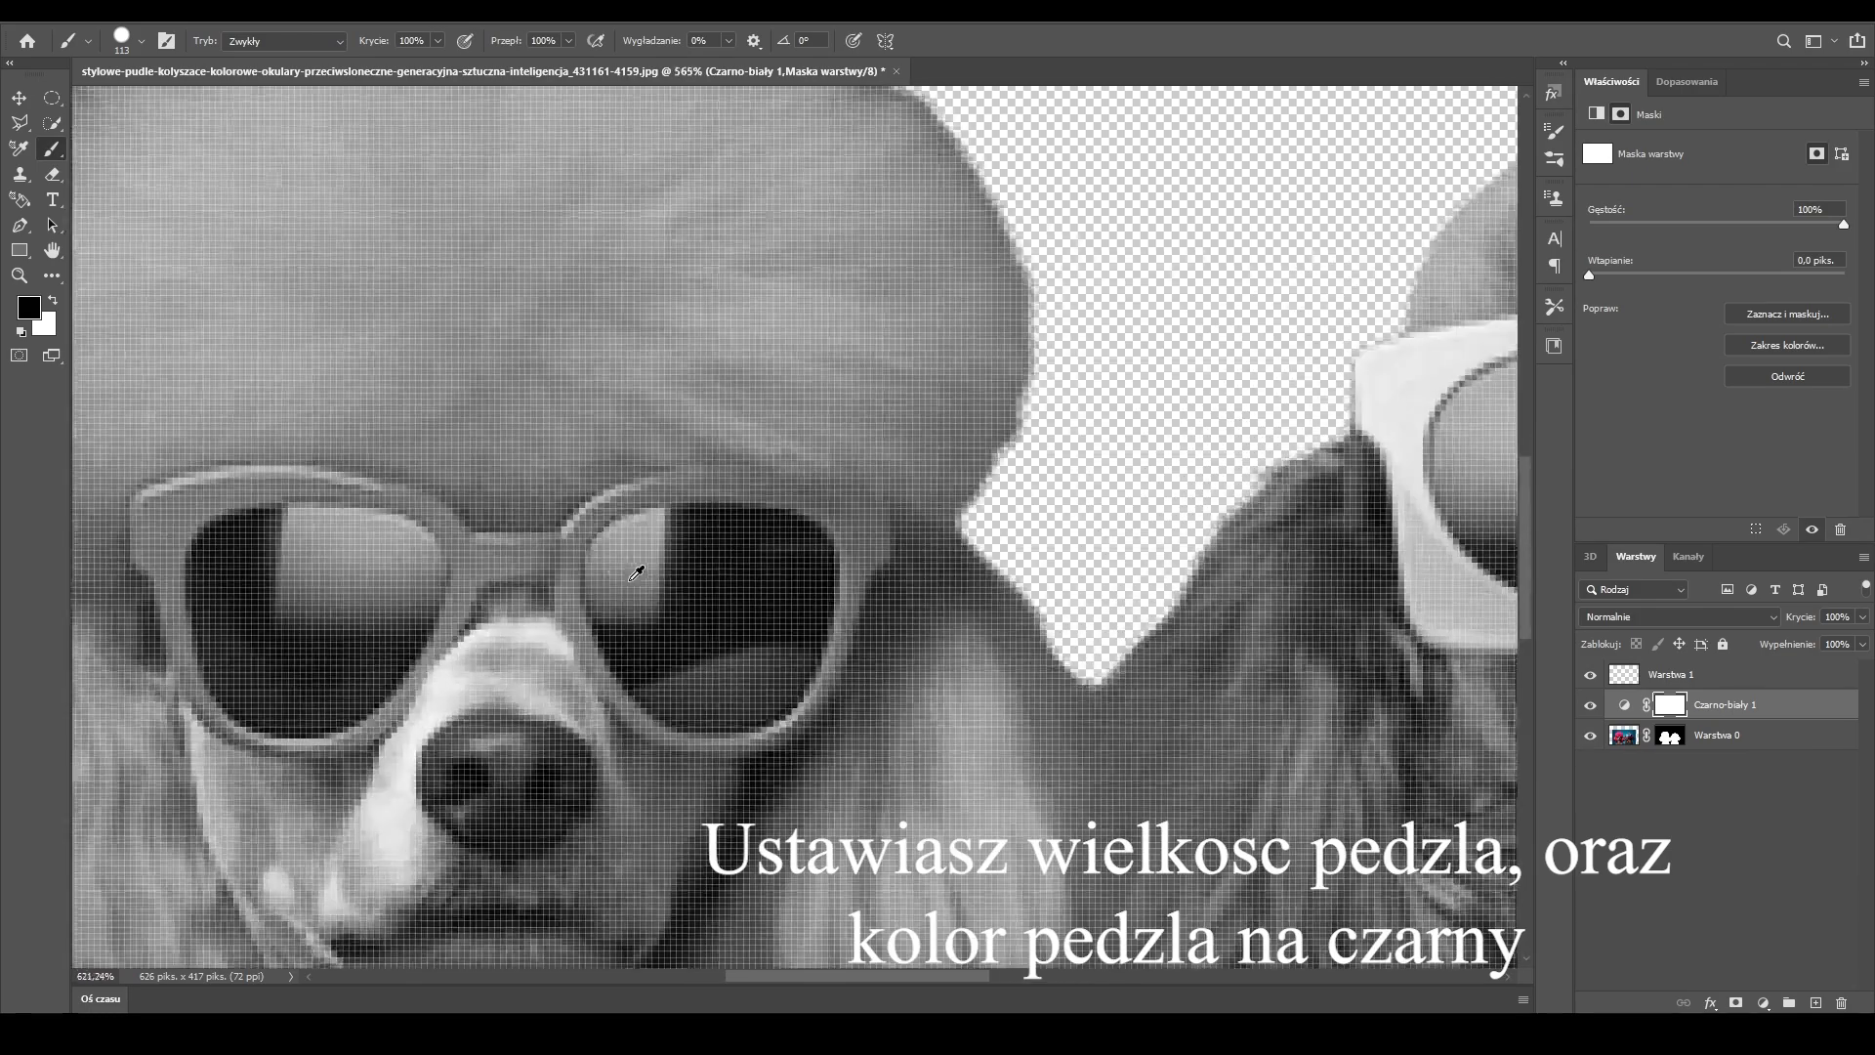
{"action": "left_click", "coordinate": [142, 41]}
{"action": "left_click_drag", "start_coordinate": [123, 98], "coordinate": [114, 102]}
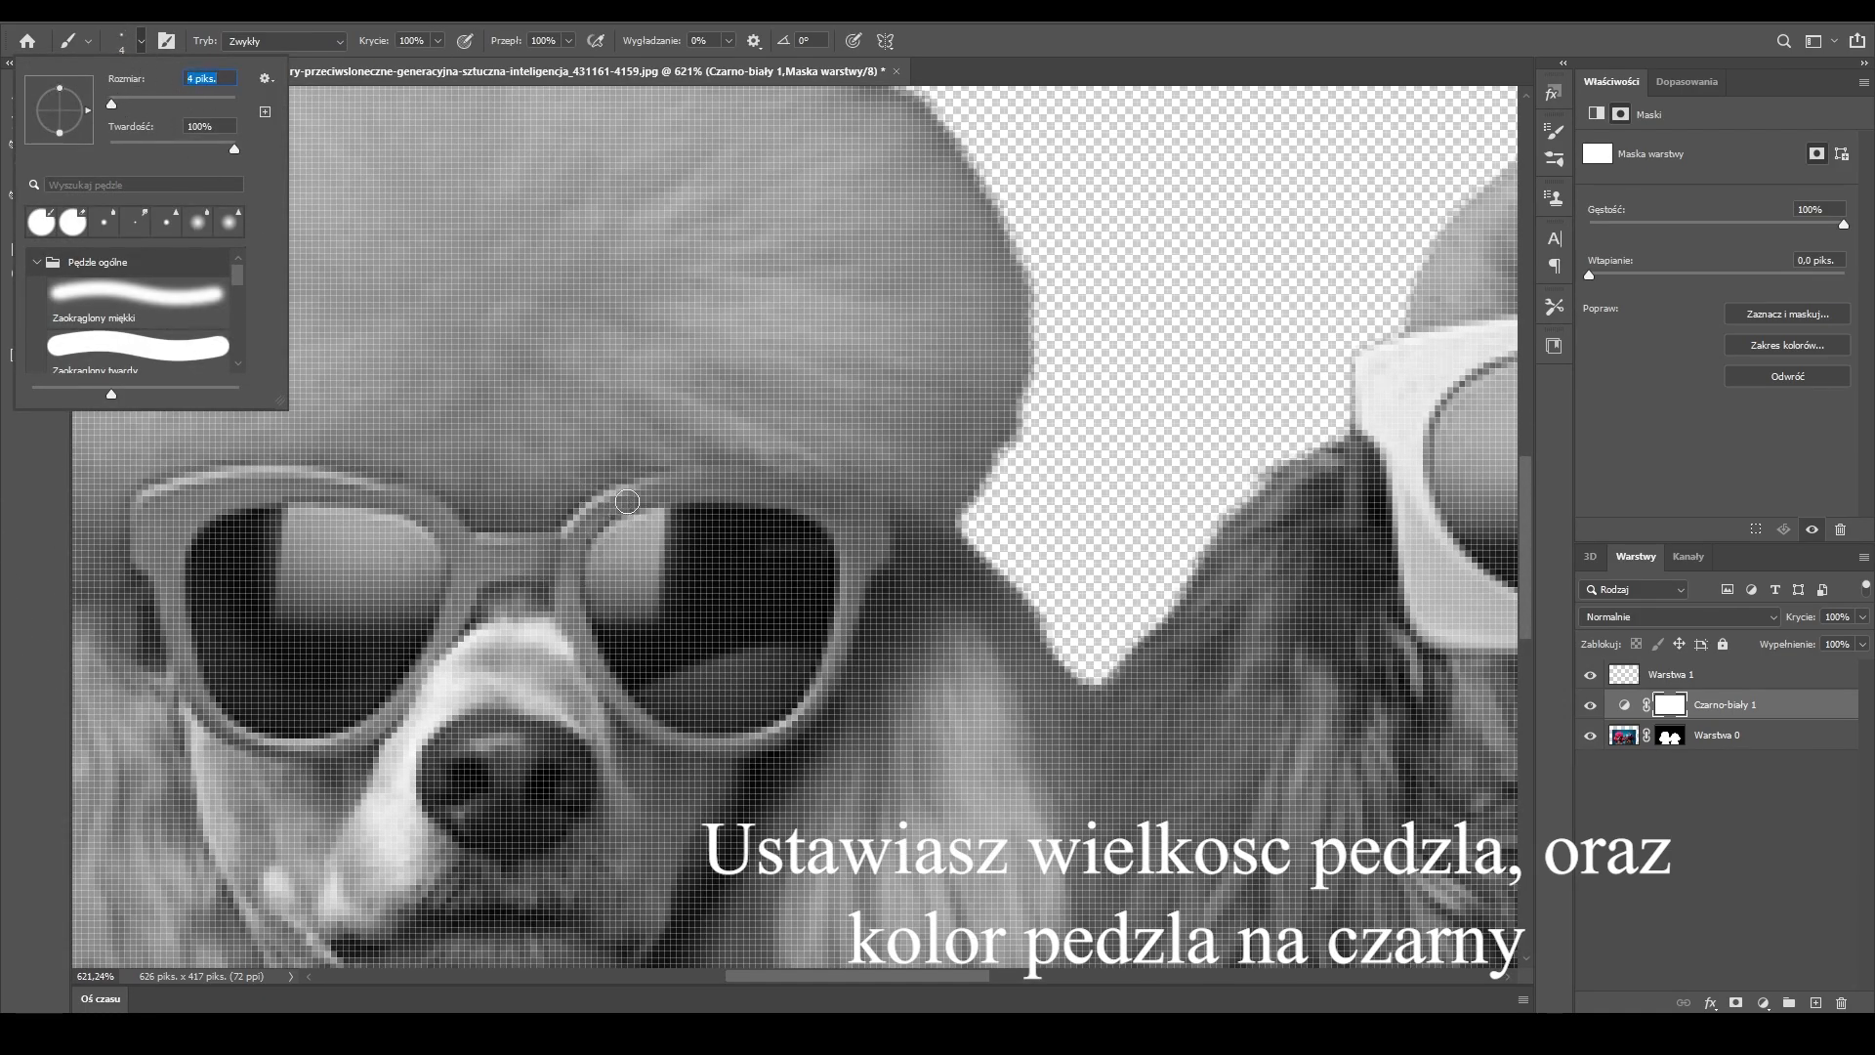
- Paint black on the adjustment mask along the first poodle's sunglasses frame to bring back its orange-red color
{"action": "mouse_move", "coordinate": [776, 499]}
{"action": "left_mouse_down"}
{"action": "mouse_move", "coordinate": [622, 495]}
{"action": "mouse_move", "coordinate": [580, 520]}
{"action": "left_mouse_up"}
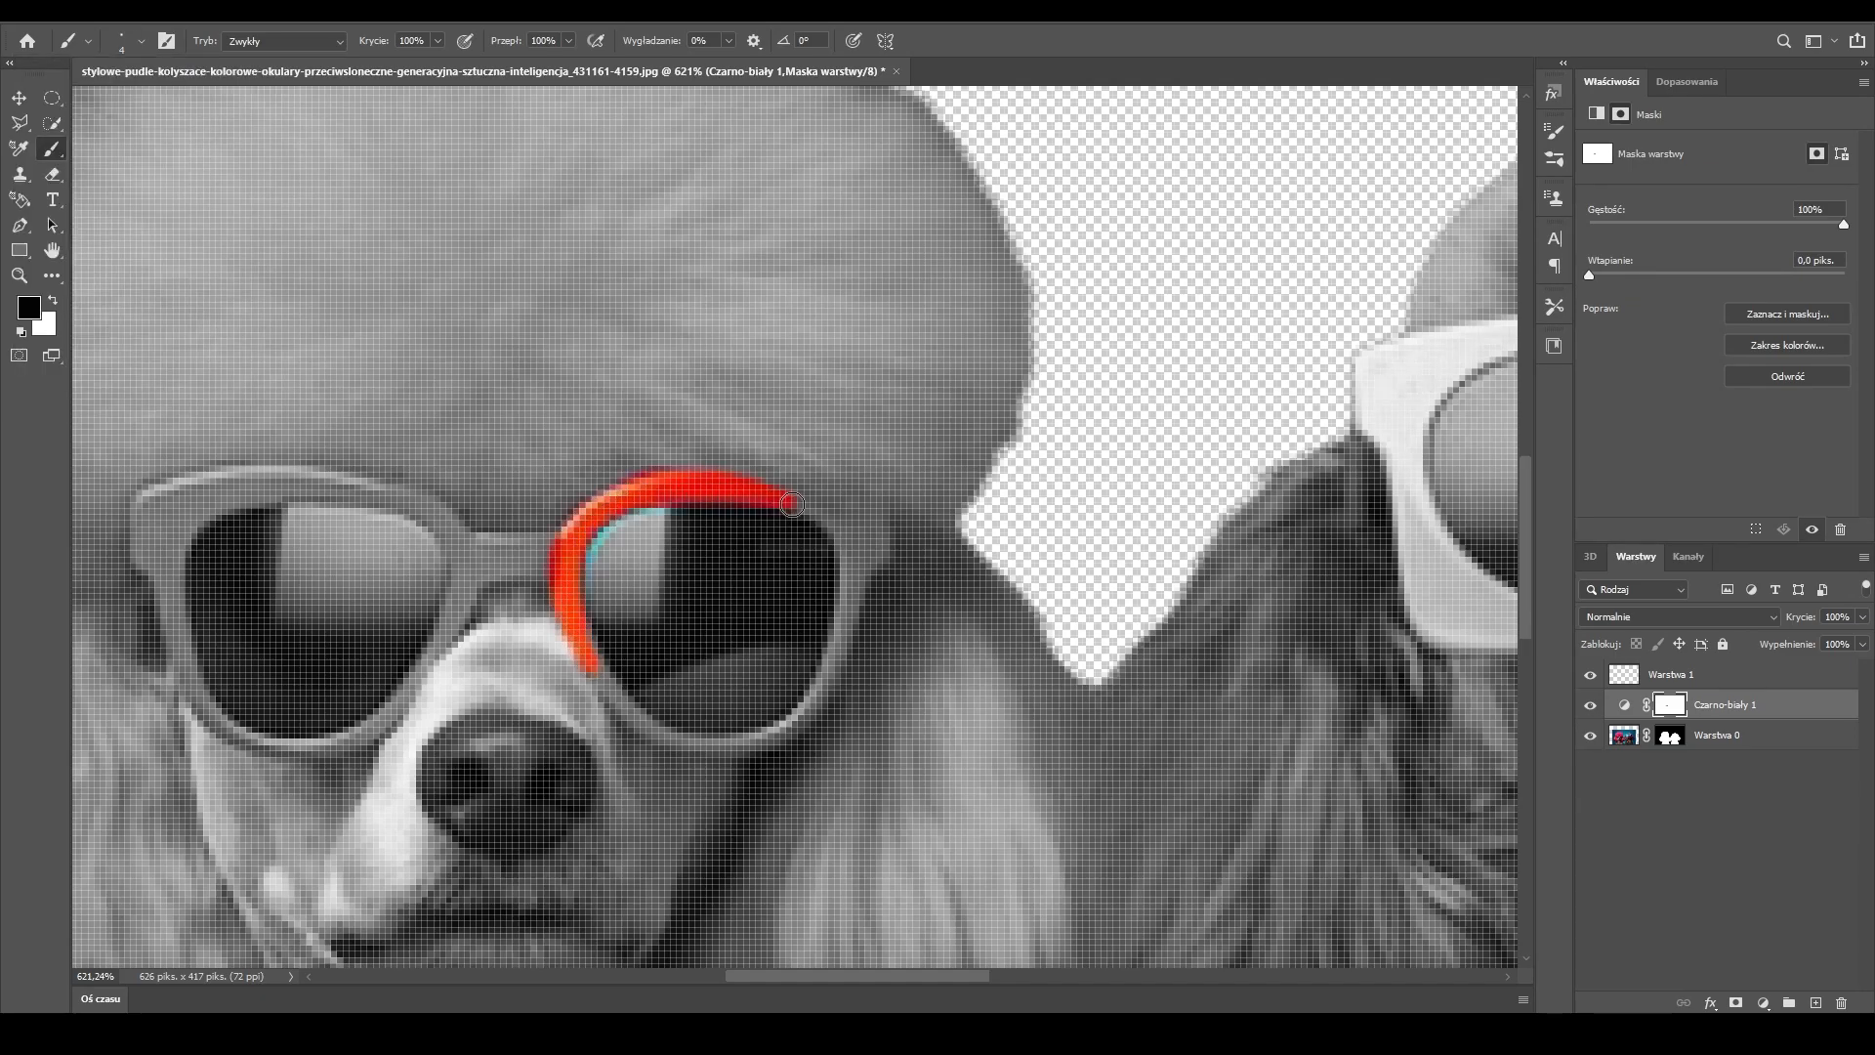
{"action": "left_click_drag", "start_coordinate": [849, 582], "coordinate": [784, 722]}
{"action": "left_click_drag", "start_coordinate": [617, 671], "coordinate": [604, 554]}
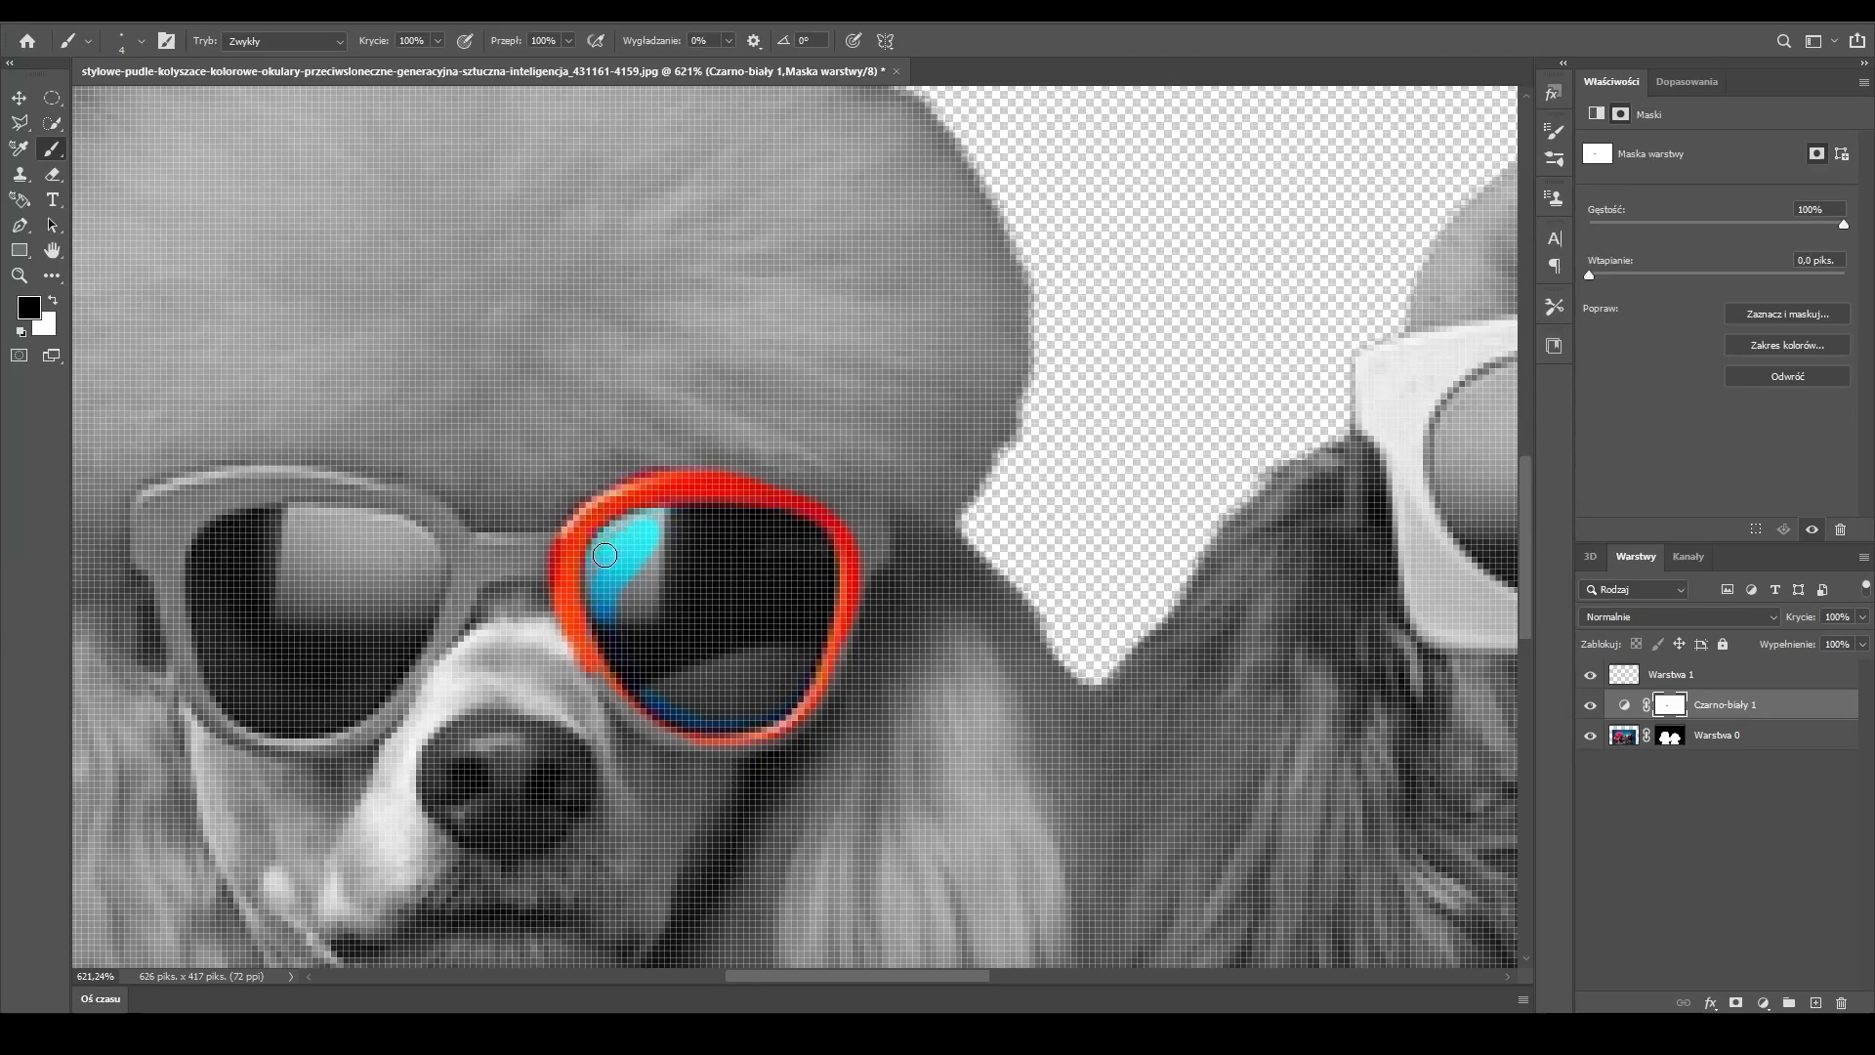
{"action": "left_click_drag", "start_coordinate": [592, 666], "coordinate": [799, 712]}
{"action": "mouse_move", "coordinate": [464, 528]}
{"action": "left_mouse_down"}
{"action": "mouse_move", "coordinate": [475, 576]}
{"action": "mouse_move", "coordinate": [374, 727]}
{"action": "mouse_move", "coordinate": [325, 485]}
{"action": "mouse_move", "coordinate": [184, 493]}
{"action": "left_mouse_up"}
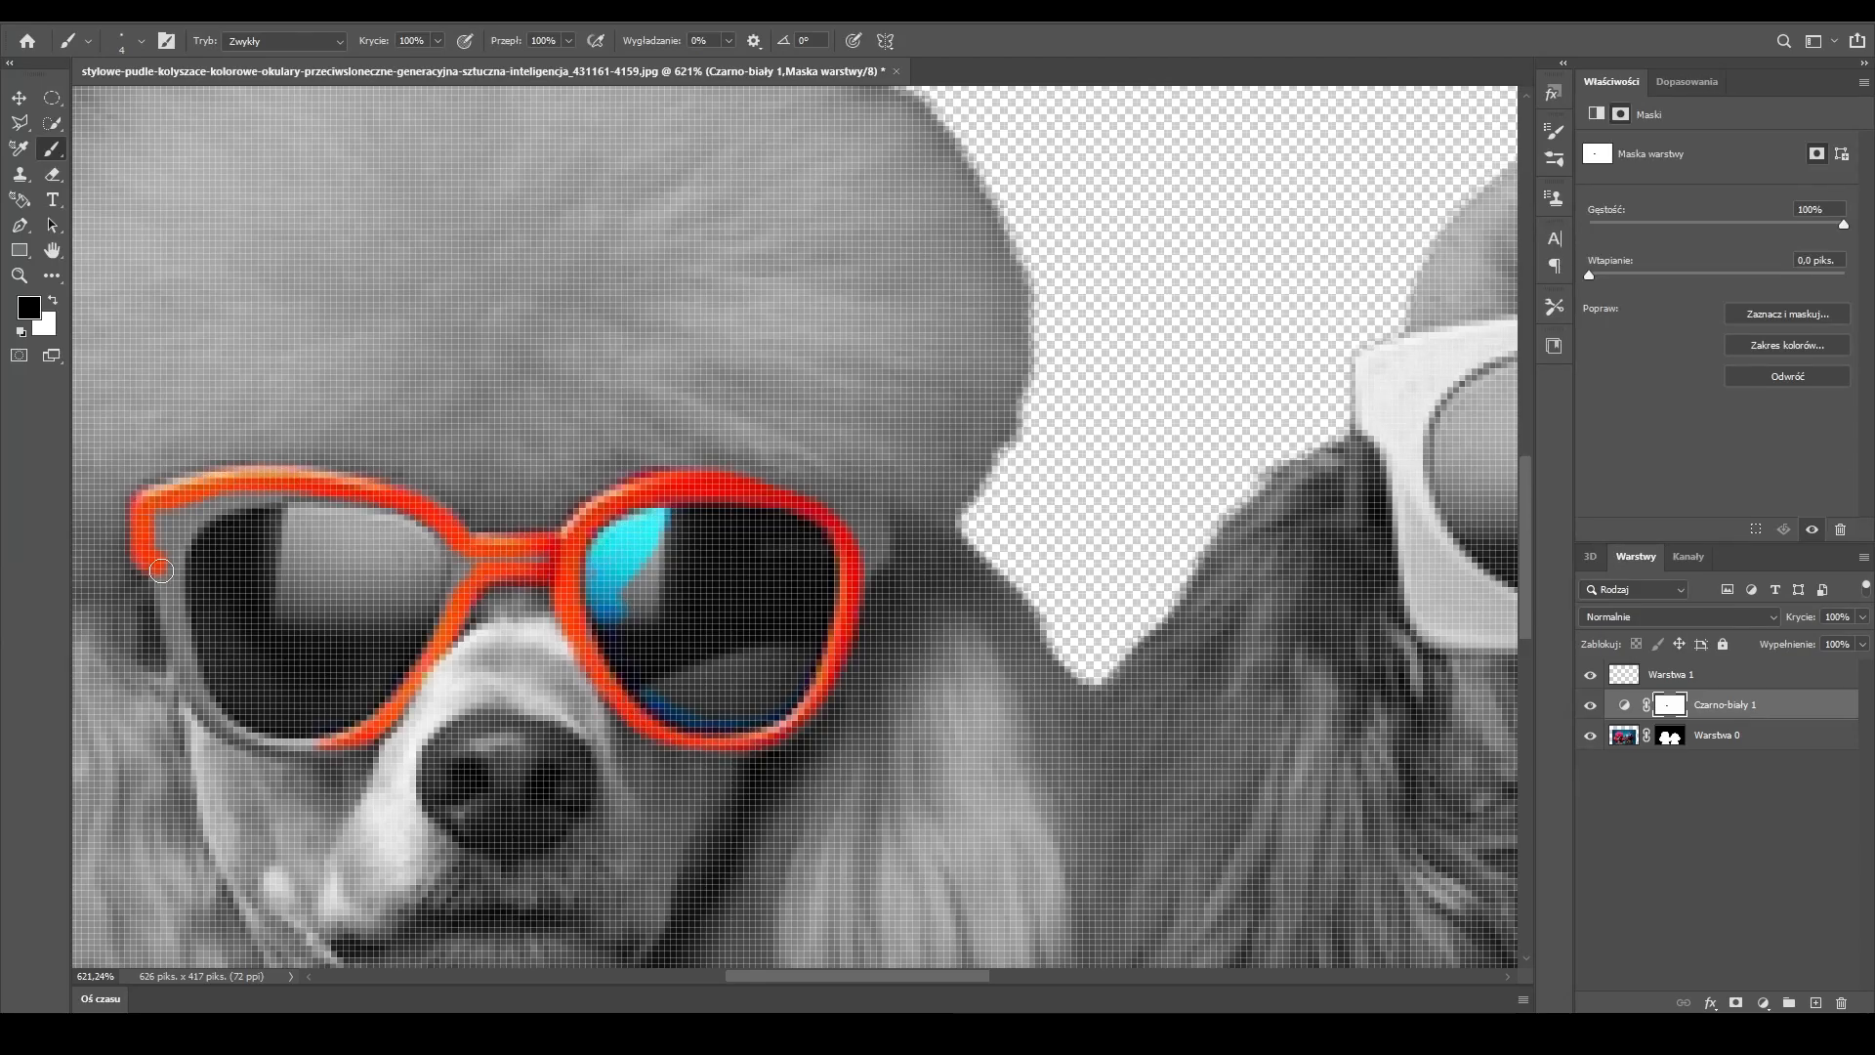
{"action": "left_click_drag", "start_coordinate": [161, 570], "coordinate": [207, 711]}
- Enlarge the brush to 20 px and paint over both lenses of the orange-red sunglasses to restore their color
{"action": "scroll", "coordinate": [630, 493], "scroll_direction": "down", "scroll_amount": 2}
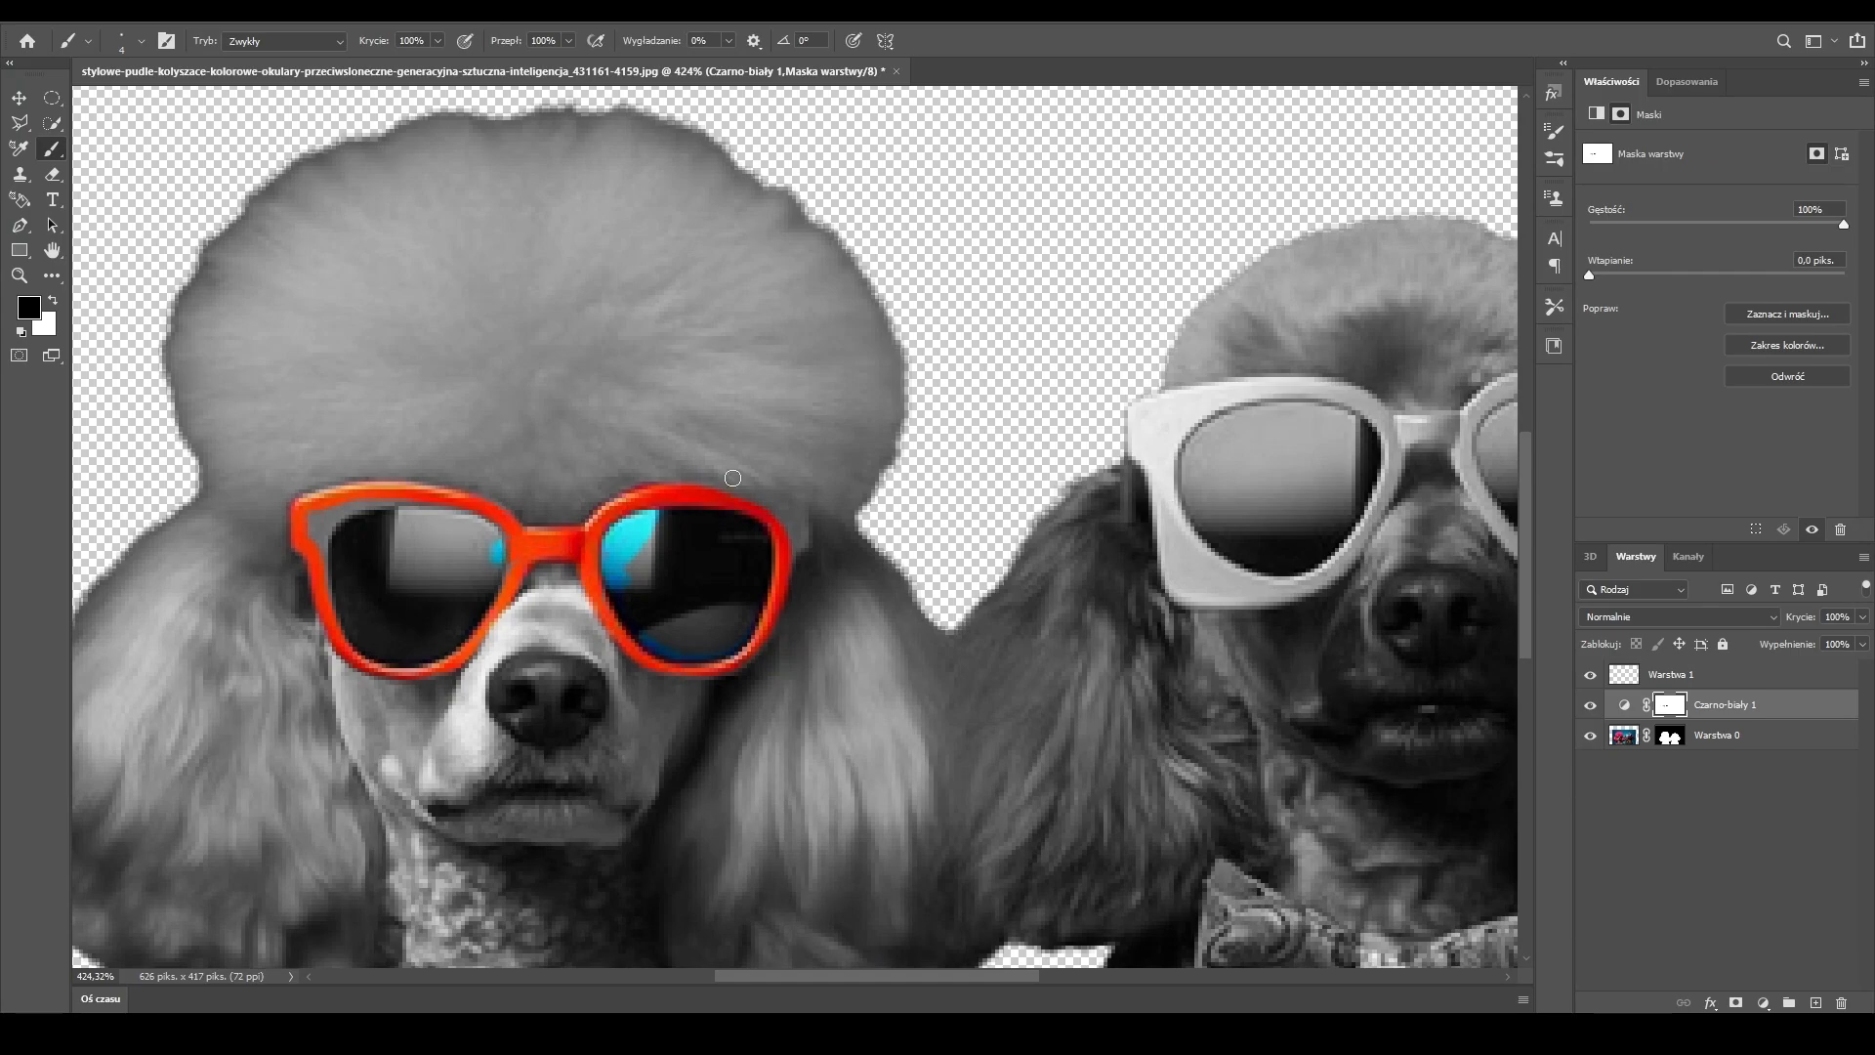
{"action": "left_click", "coordinate": [141, 41]}
{"action": "mouse_move", "coordinate": [112, 105]}
{"action": "left_mouse_down"}
{"action": "mouse_move", "coordinate": [150, 104]}
{"action": "mouse_move", "coordinate": [121, 105]}
{"action": "left_mouse_up"}
{"action": "mouse_move", "coordinate": [469, 558]}
{"action": "left_mouse_down"}
{"action": "mouse_move", "coordinate": [353, 540]}
{"action": "mouse_move", "coordinate": [472, 551]}
{"action": "left_mouse_up"}
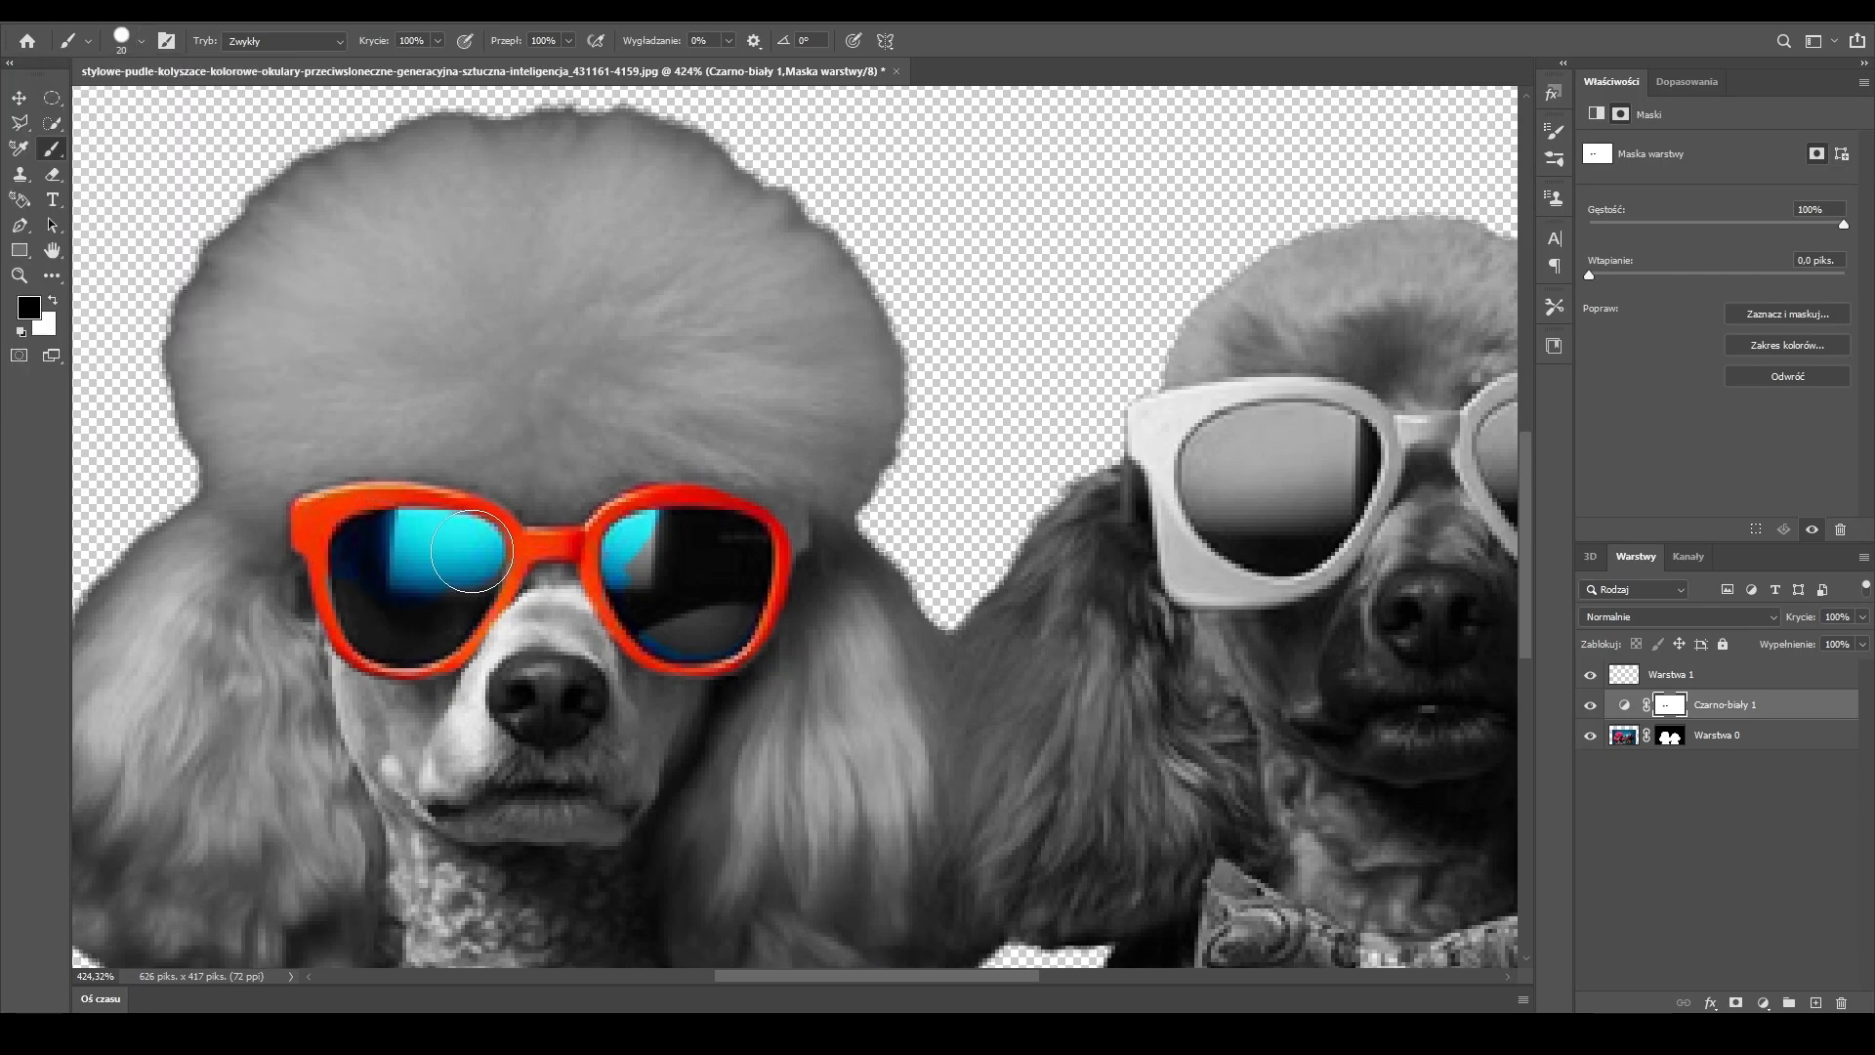
{"action": "left_click_drag", "start_coordinate": [674, 583], "coordinate": [735, 562]}
- Restore the color of one lens and the pink frame of the second poodle's sunglasses, using a smaller brush for the frame
{"action": "scroll", "coordinate": [661, 563], "scroll_direction": "down", "scroll_amount": 3}
{"action": "scroll", "coordinate": [938, 547], "scroll_direction": "up", "scroll_amount": 4}
{"action": "left_click_drag", "start_coordinate": [918, 547], "coordinate": [860, 499]}
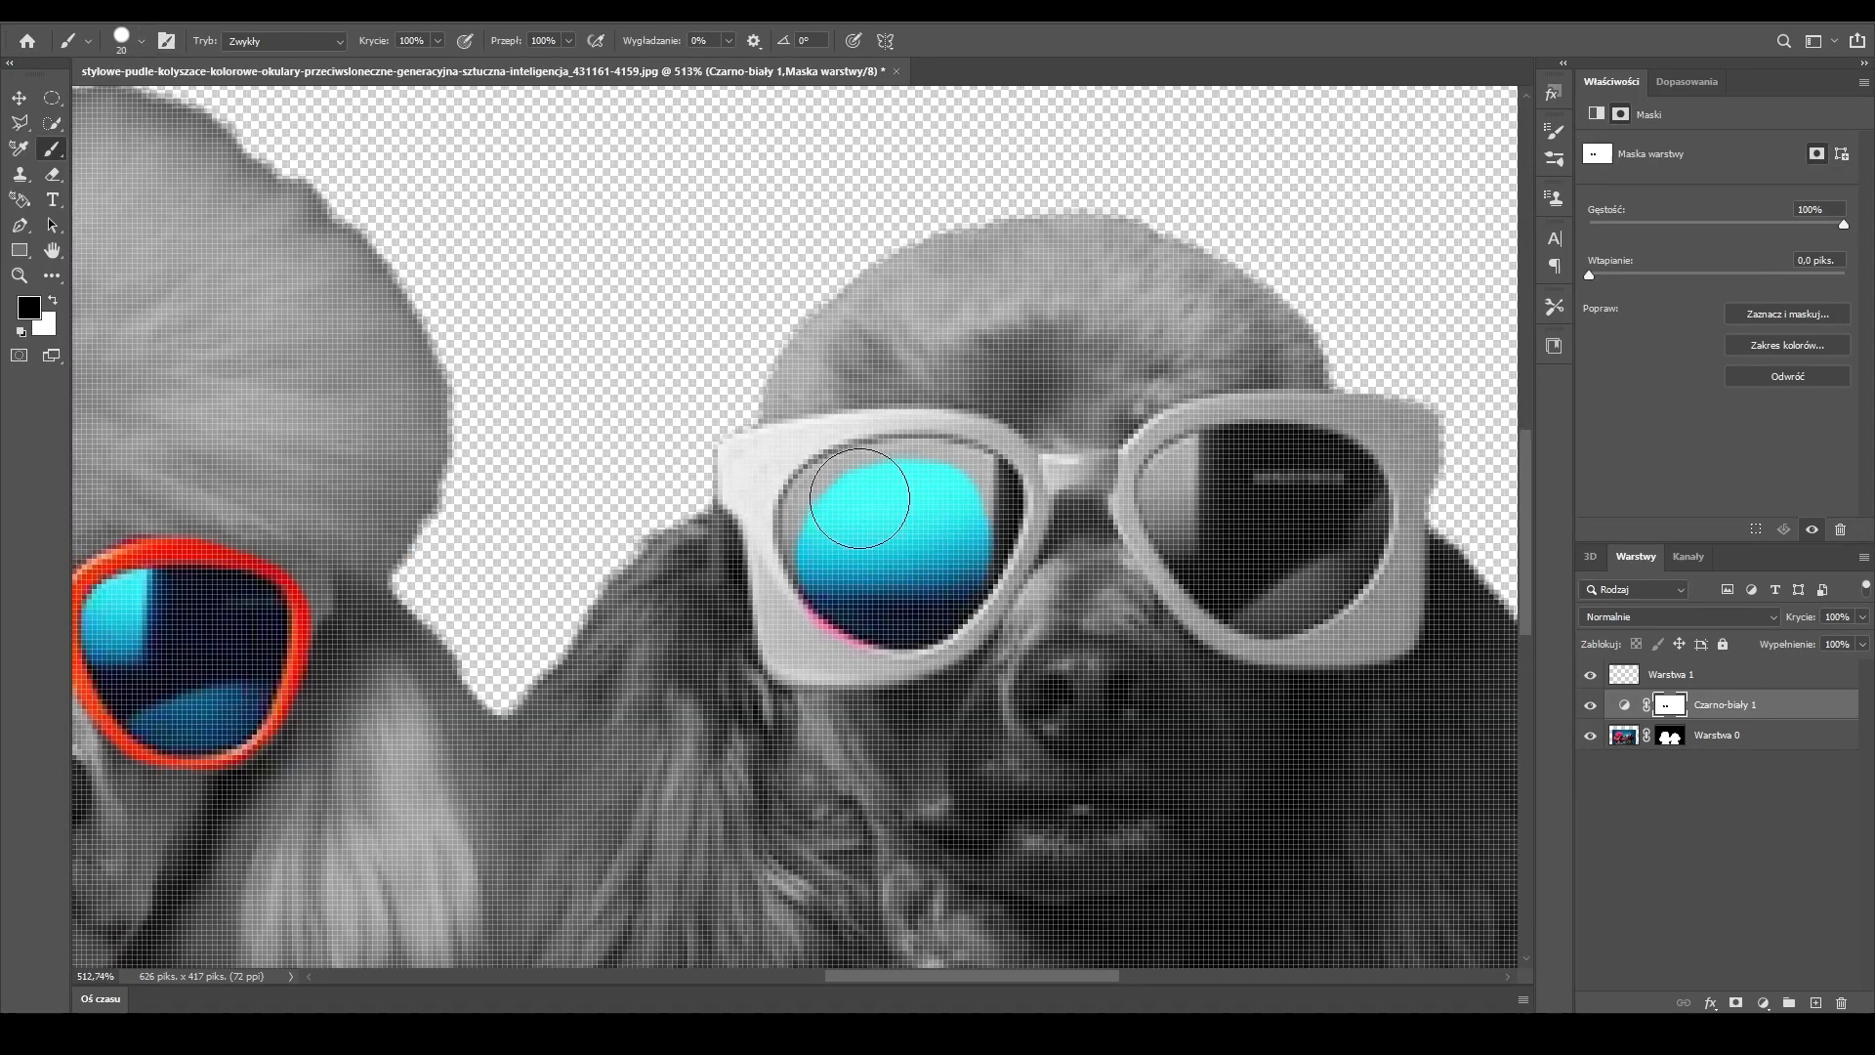
{"action": "left_click", "coordinate": [141, 41]}
{"action": "left_click_drag", "start_coordinate": [121, 105], "coordinate": [111, 108]}
{"action": "mouse_move", "coordinate": [869, 430]}
{"action": "left_mouse_down"}
{"action": "mouse_move", "coordinate": [738, 452]}
{"action": "mouse_move", "coordinate": [784, 668]}
{"action": "mouse_move", "coordinate": [874, 667]}
{"action": "mouse_move", "coordinate": [976, 615]}
{"action": "mouse_move", "coordinate": [937, 652]}
{"action": "mouse_move", "coordinate": [1001, 582]}
{"action": "mouse_move", "coordinate": [1000, 441]}
{"action": "mouse_move", "coordinate": [786, 458]}
{"action": "mouse_move", "coordinate": [786, 534]}
{"action": "mouse_move", "coordinate": [913, 637]}
{"action": "left_mouse_up"}
{"action": "mouse_move", "coordinate": [1041, 479]}
{"action": "left_mouse_down"}
{"action": "mouse_move", "coordinate": [1096, 480]}
{"action": "mouse_move", "coordinate": [1032, 503]}
{"action": "left_mouse_up"}
{"action": "mouse_move", "coordinate": [1151, 441]}
{"action": "left_mouse_down"}
{"action": "mouse_move", "coordinate": [1177, 611]}
{"action": "mouse_move", "coordinate": [1387, 654]}
{"action": "mouse_move", "coordinate": [1422, 459]}
{"action": "mouse_move", "coordinate": [1216, 415]}
{"action": "mouse_move", "coordinate": [1160, 431]}
{"action": "left_mouse_up"}
- Set the brush to 21 px and paint the remaining lens areas of the pink sunglasses back to color
{"action": "left_click", "coordinate": [140, 41]}
{"action": "left_click_drag", "start_coordinate": [111, 108], "coordinate": [134, 107]}
{"action": "mouse_move", "coordinate": [1192, 484]}
{"action": "left_mouse_down"}
{"action": "mouse_move", "coordinate": [1362, 558]}
{"action": "mouse_move", "coordinate": [1372, 462]}
{"action": "mouse_move", "coordinate": [1203, 474]}
{"action": "left_mouse_up"}
{"action": "left_click_drag", "start_coordinate": [964, 496], "coordinate": [912, 588]}
- Paint along the edges and knot of the bow tie on the mask with a small brush to reveal its color
{"action": "scroll", "coordinate": [1055, 410], "scroll_direction": "down", "scroll_amount": 3}
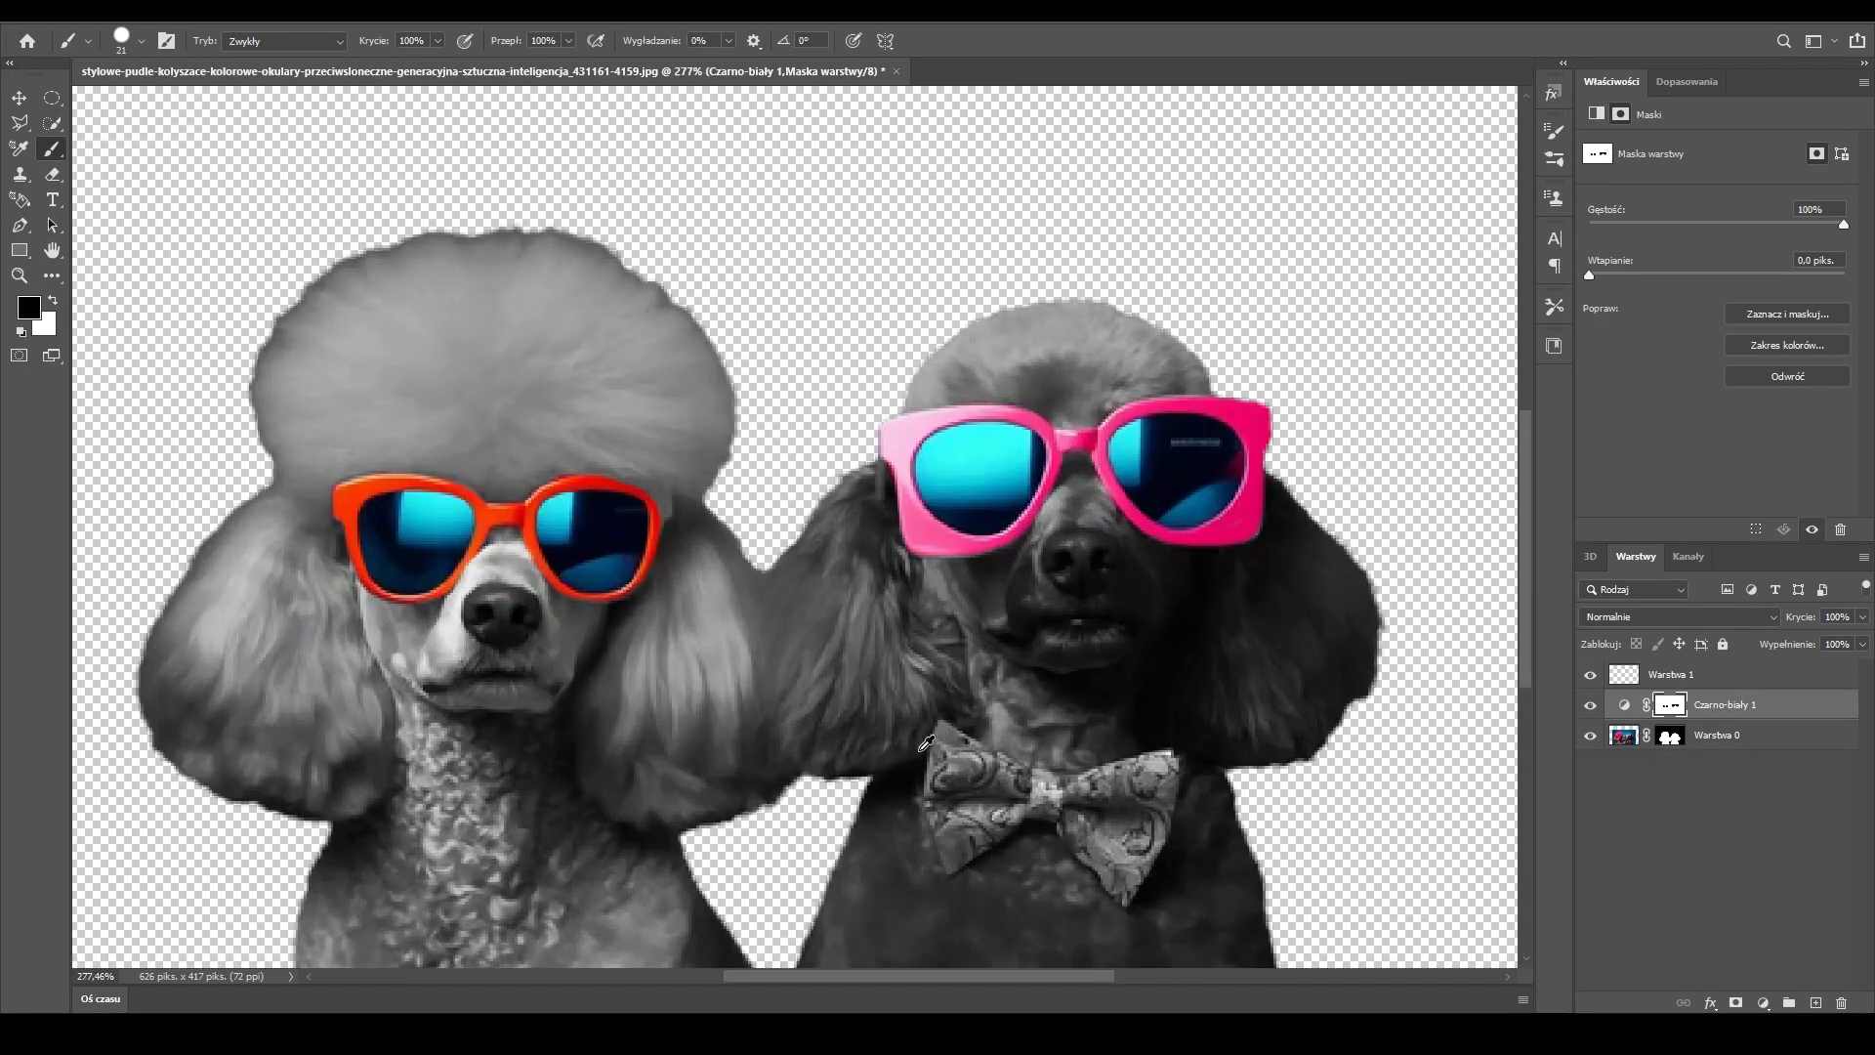
{"action": "scroll", "coordinate": [951, 752], "scroll_direction": "up", "scroll_amount": 2}
{"action": "left_click", "coordinate": [140, 41]}
{"action": "key", "text": "Return"}
{"action": "mouse_move", "coordinate": [1043, 745]}
{"action": "left_mouse_down"}
{"action": "mouse_move", "coordinate": [959, 692]}
{"action": "mouse_move", "coordinate": [939, 726]}
{"action": "mouse_move", "coordinate": [947, 855]}
{"action": "left_mouse_up"}
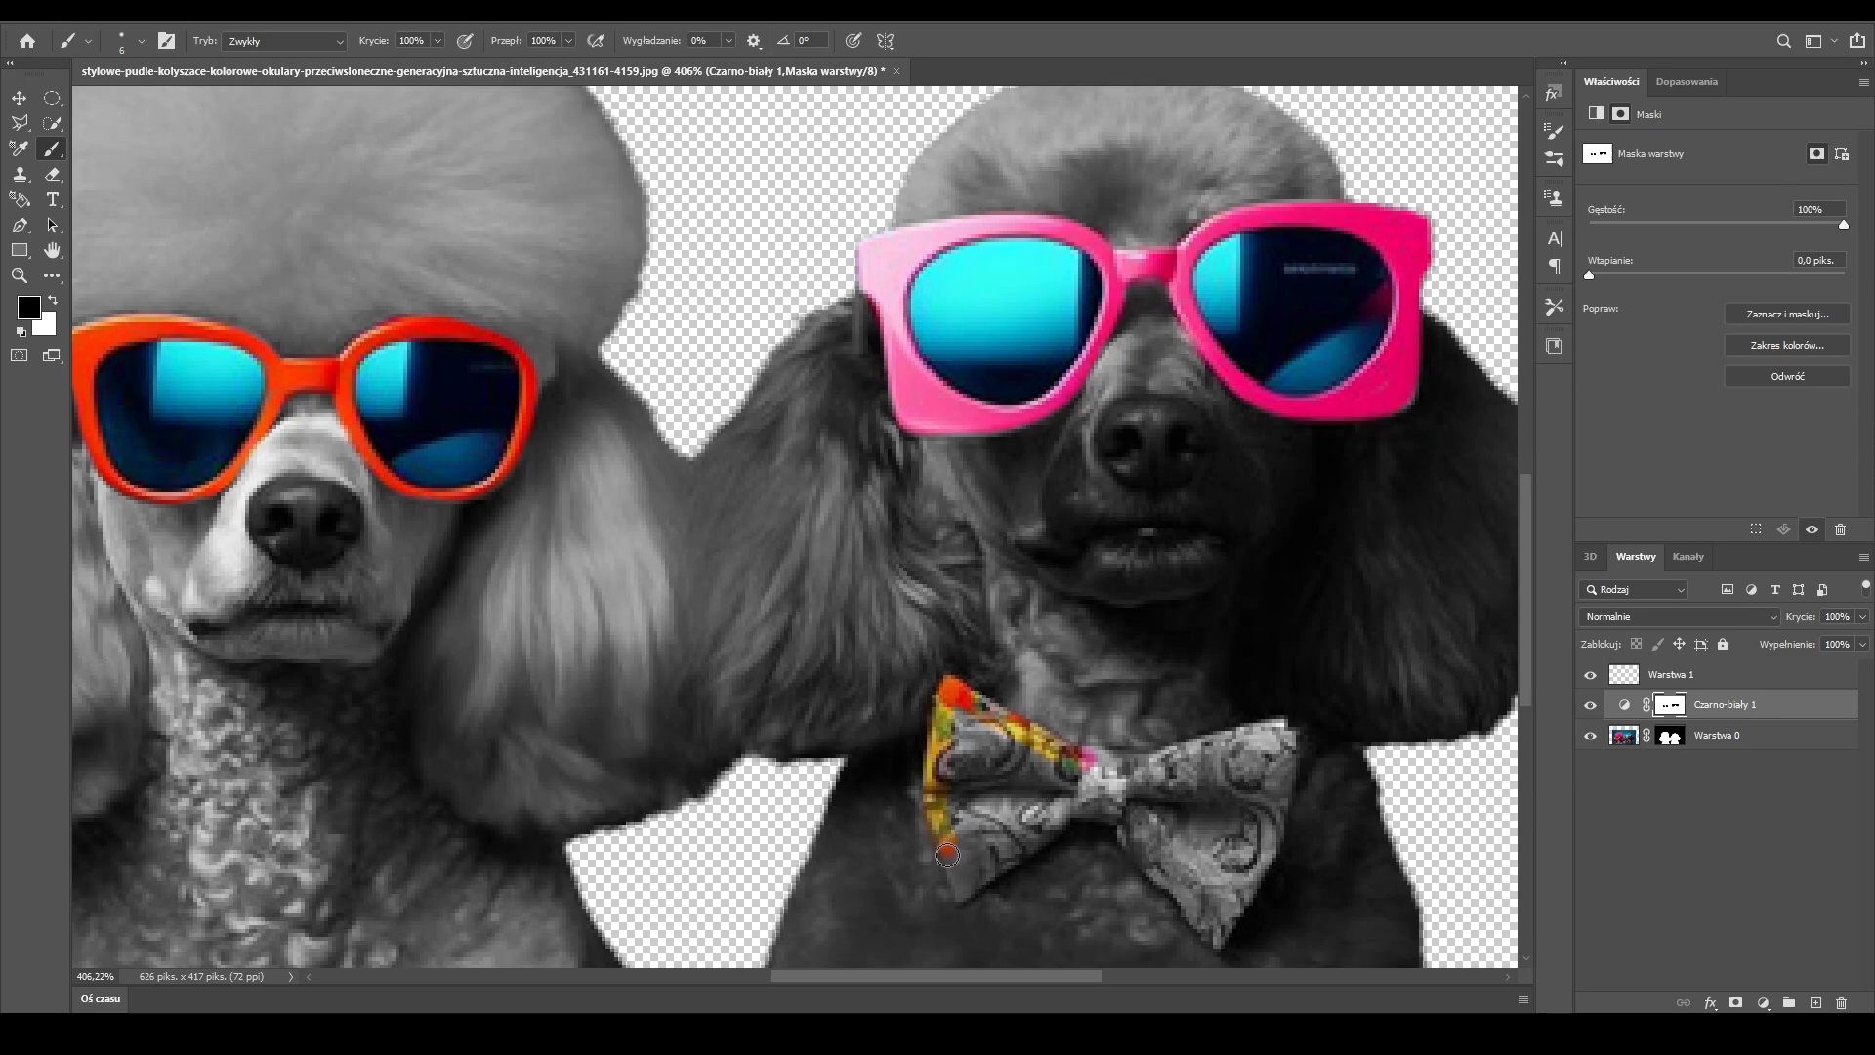
{"action": "mouse_move", "coordinate": [1086, 796]}
{"action": "left_mouse_down"}
{"action": "mouse_move", "coordinate": [954, 784]}
{"action": "mouse_move", "coordinate": [1170, 767]}
{"action": "mouse_move", "coordinate": [1277, 730]}
{"action": "mouse_move", "coordinate": [1262, 855]}
{"action": "mouse_move", "coordinate": [1218, 934]}
{"action": "mouse_move", "coordinate": [1147, 850]}
{"action": "left_mouse_up"}
- Enlarge the brush to 15 px and fill in the remaining gray areas inside the bow tie
{"action": "left_click", "coordinate": [141, 41]}
{"action": "left_click_drag", "start_coordinate": [114, 104], "coordinate": [127, 104]}
{"action": "left_click_drag", "start_coordinate": [967, 780], "coordinate": [1021, 813]}
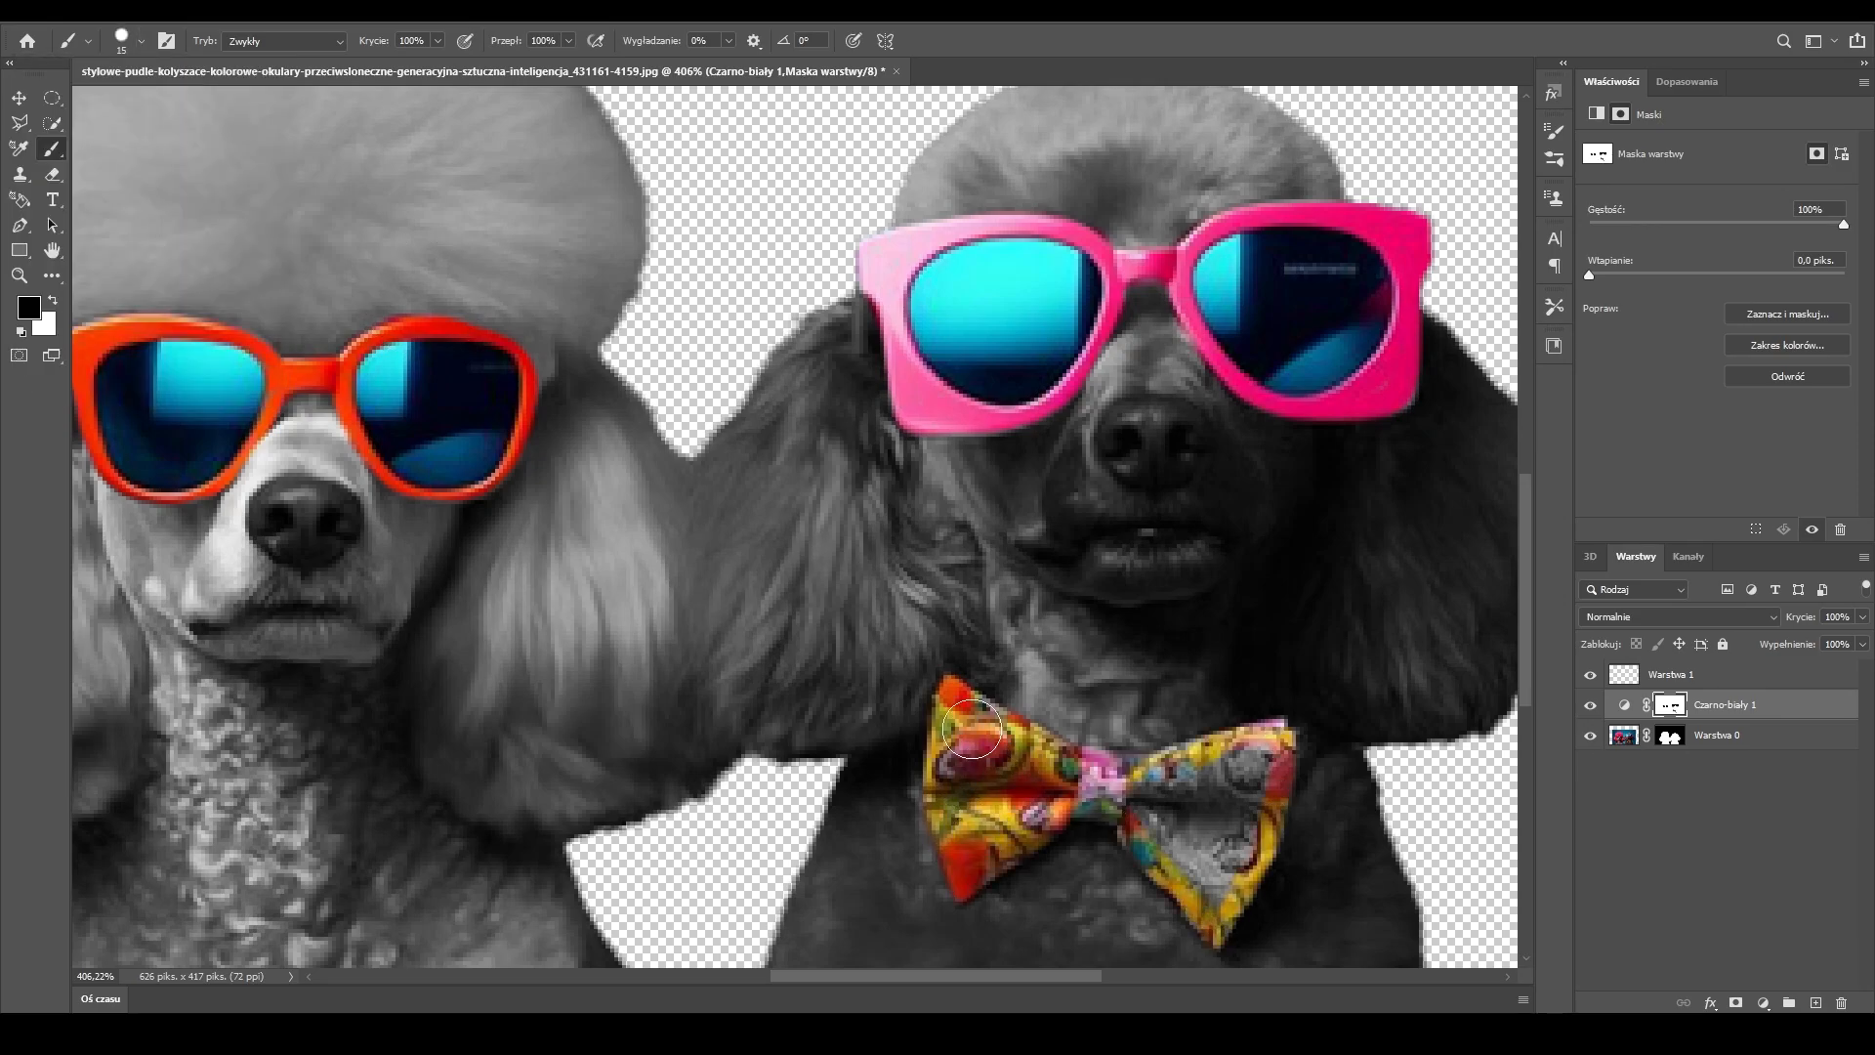
{"action": "mouse_move", "coordinate": [1236, 769]}
{"action": "left_mouse_down"}
{"action": "mouse_move", "coordinate": [1228, 830]}
{"action": "mouse_move", "coordinate": [1185, 840]}
{"action": "left_mouse_up"}
- On Warstwa 1, draw a loose angular Polygonal Lasso selection around both poodles, leaving a margin outside their outline
{"action": "scroll", "coordinate": [926, 661], "scroll_direction": "down", "scroll_amount": 5}
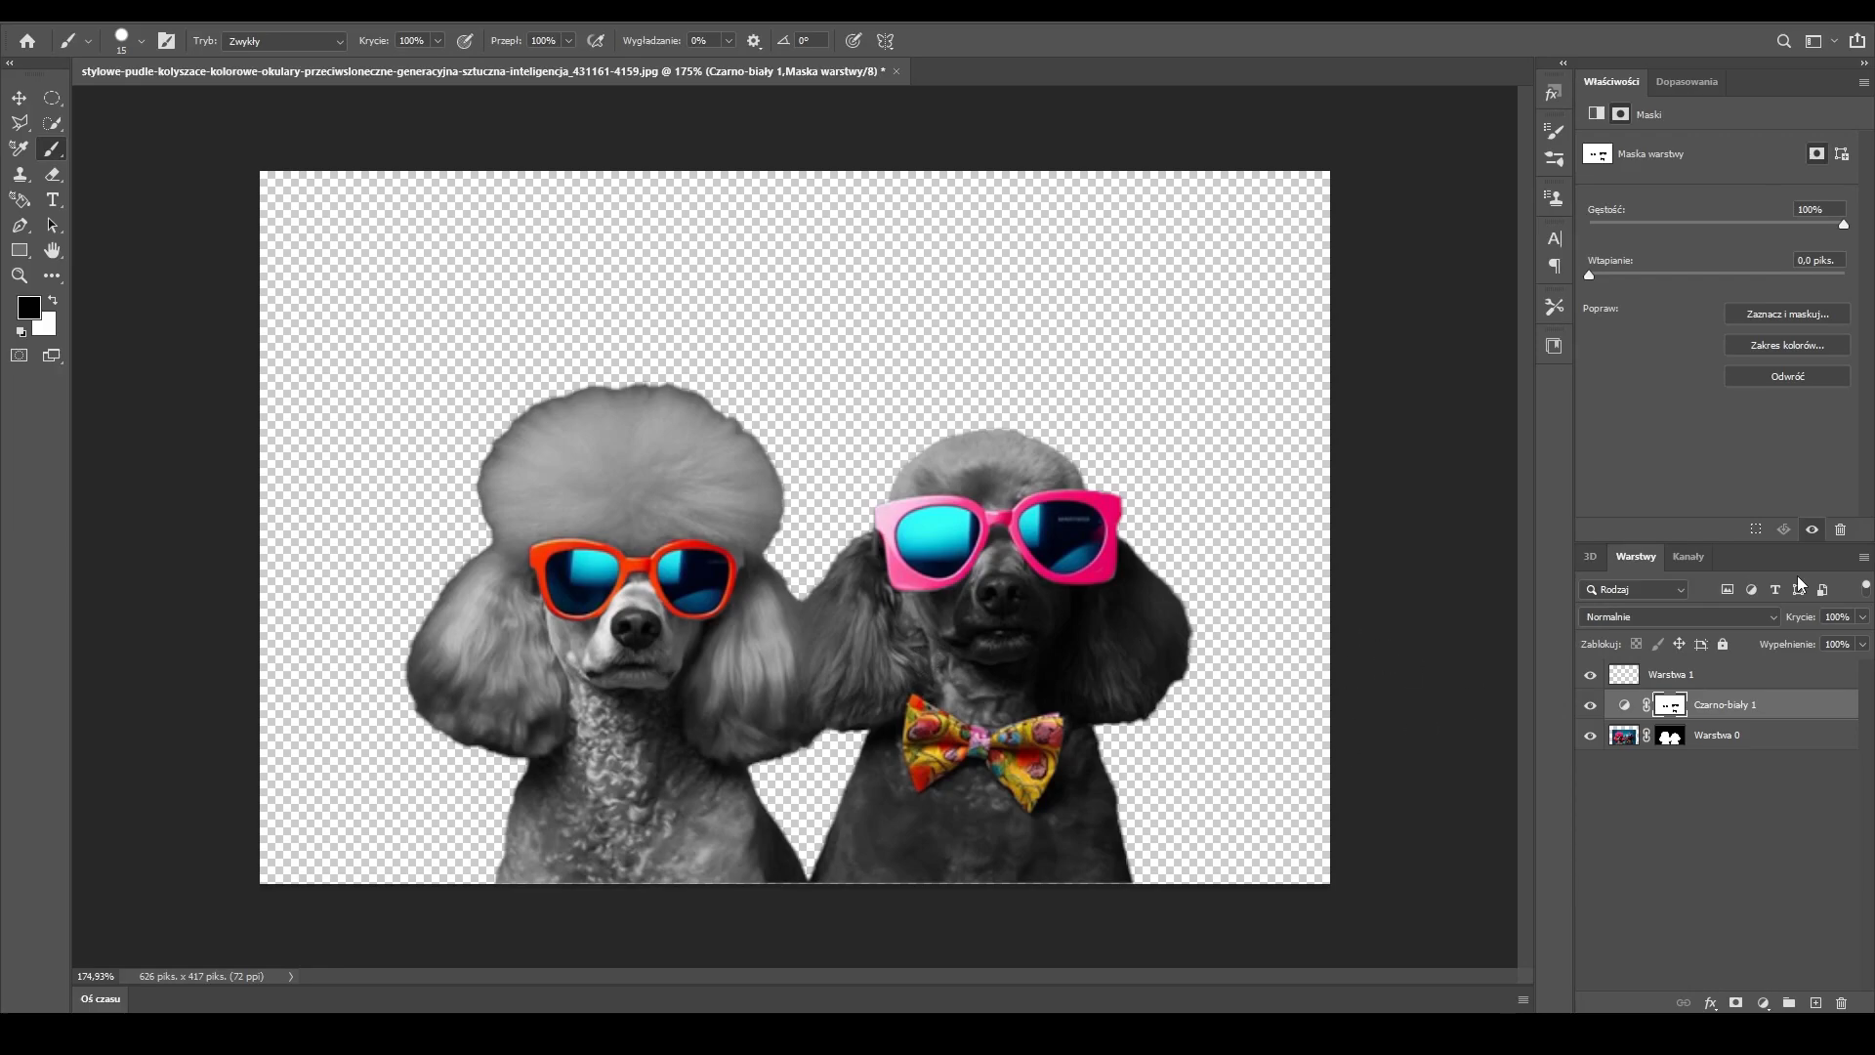
{"action": "left_click", "coordinate": [1700, 675]}
{"action": "key", "text": "l"}
{"action": "left_click", "coordinate": [467, 921]}
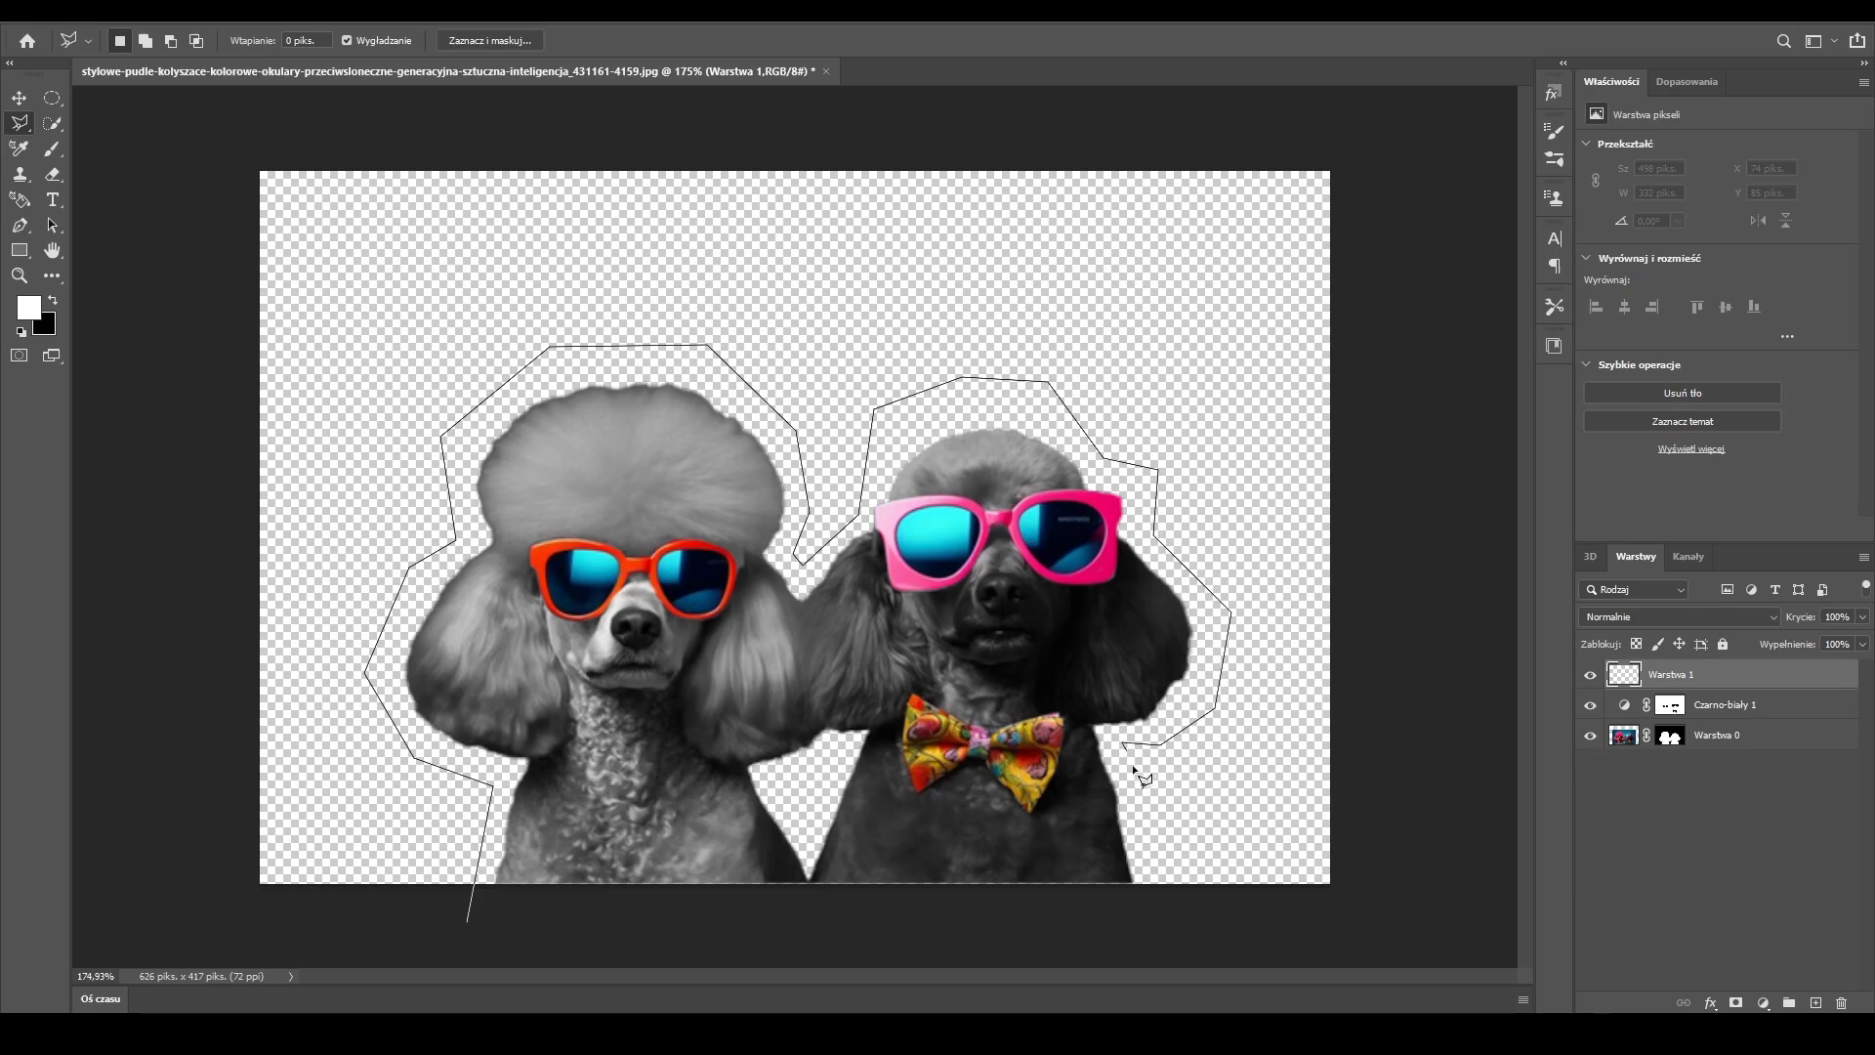
{"action": "left_click", "coordinate": [469, 923]}
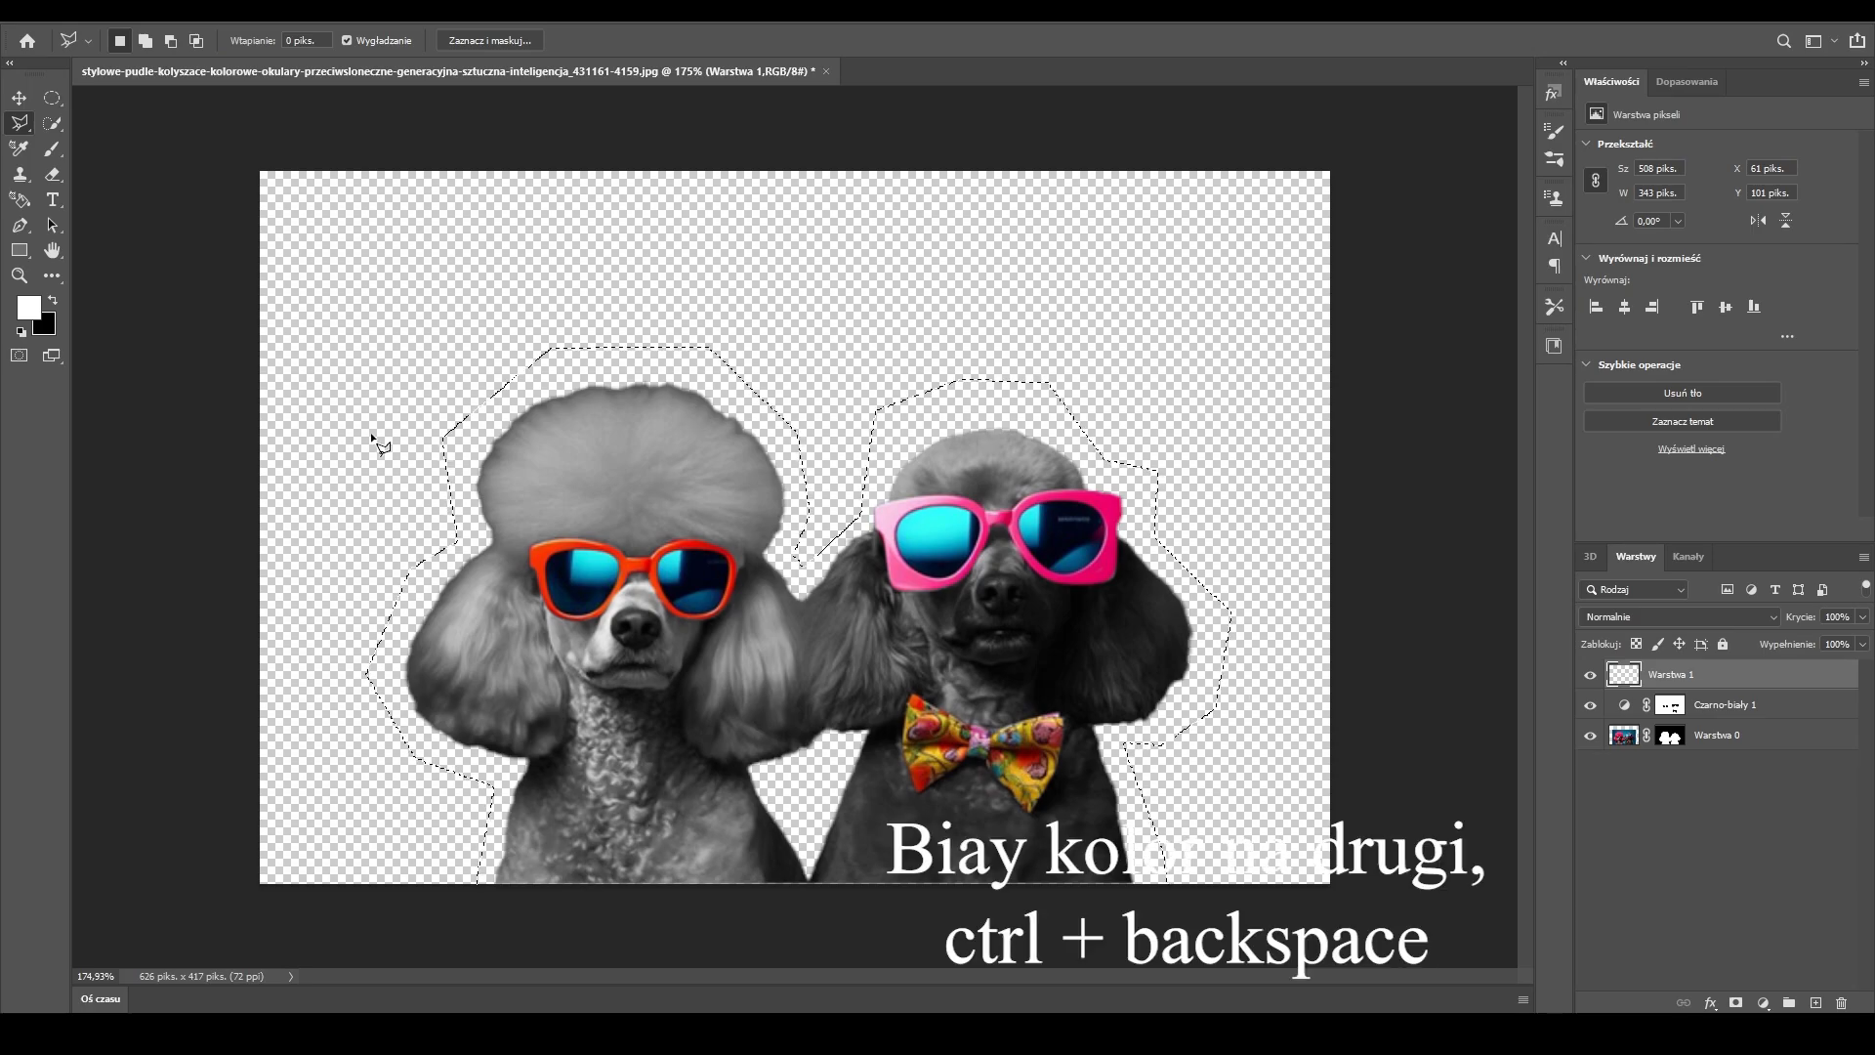
- Fill the selection on Warstwa 1 with white and move the layer beneath Warstwa 0
{"action": "left_click", "coordinate": [54, 306]}
{"action": "key", "text": "ctrl+BackSpace"}
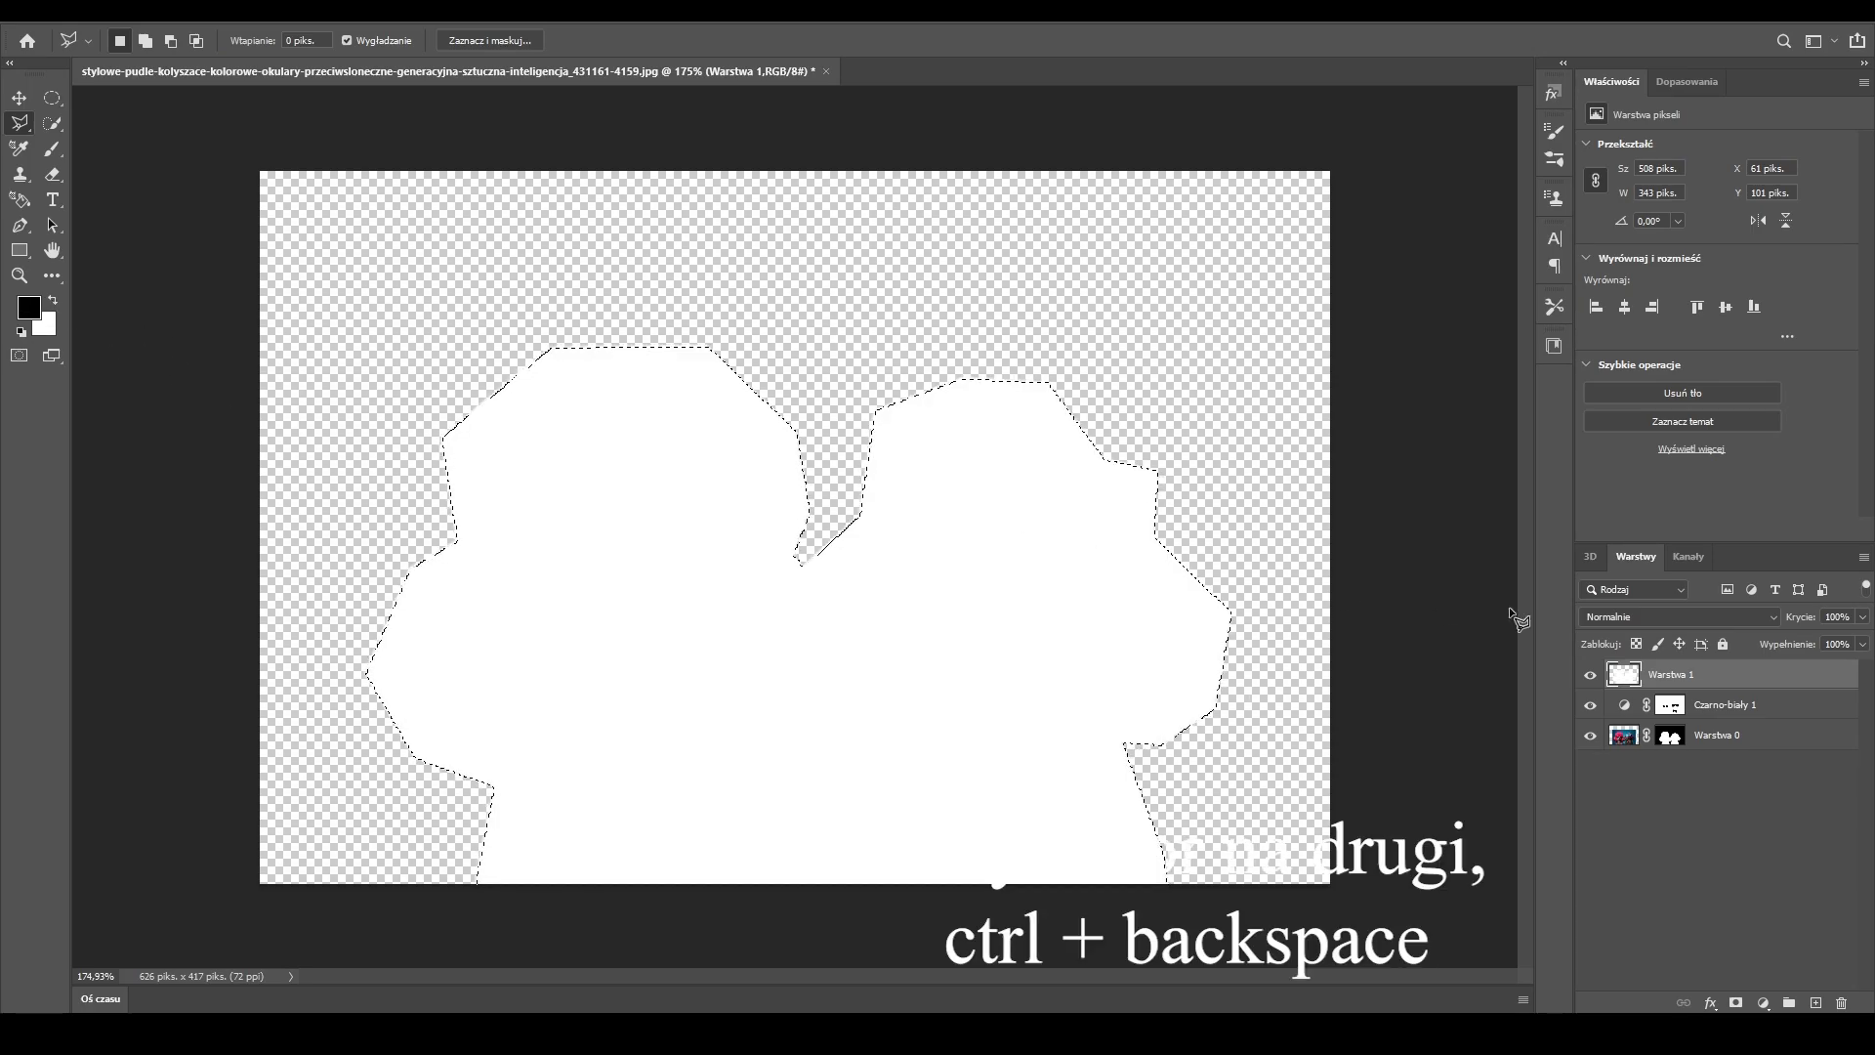
{"action": "left_click_drag", "start_coordinate": [1678, 676], "coordinate": [1678, 748]}
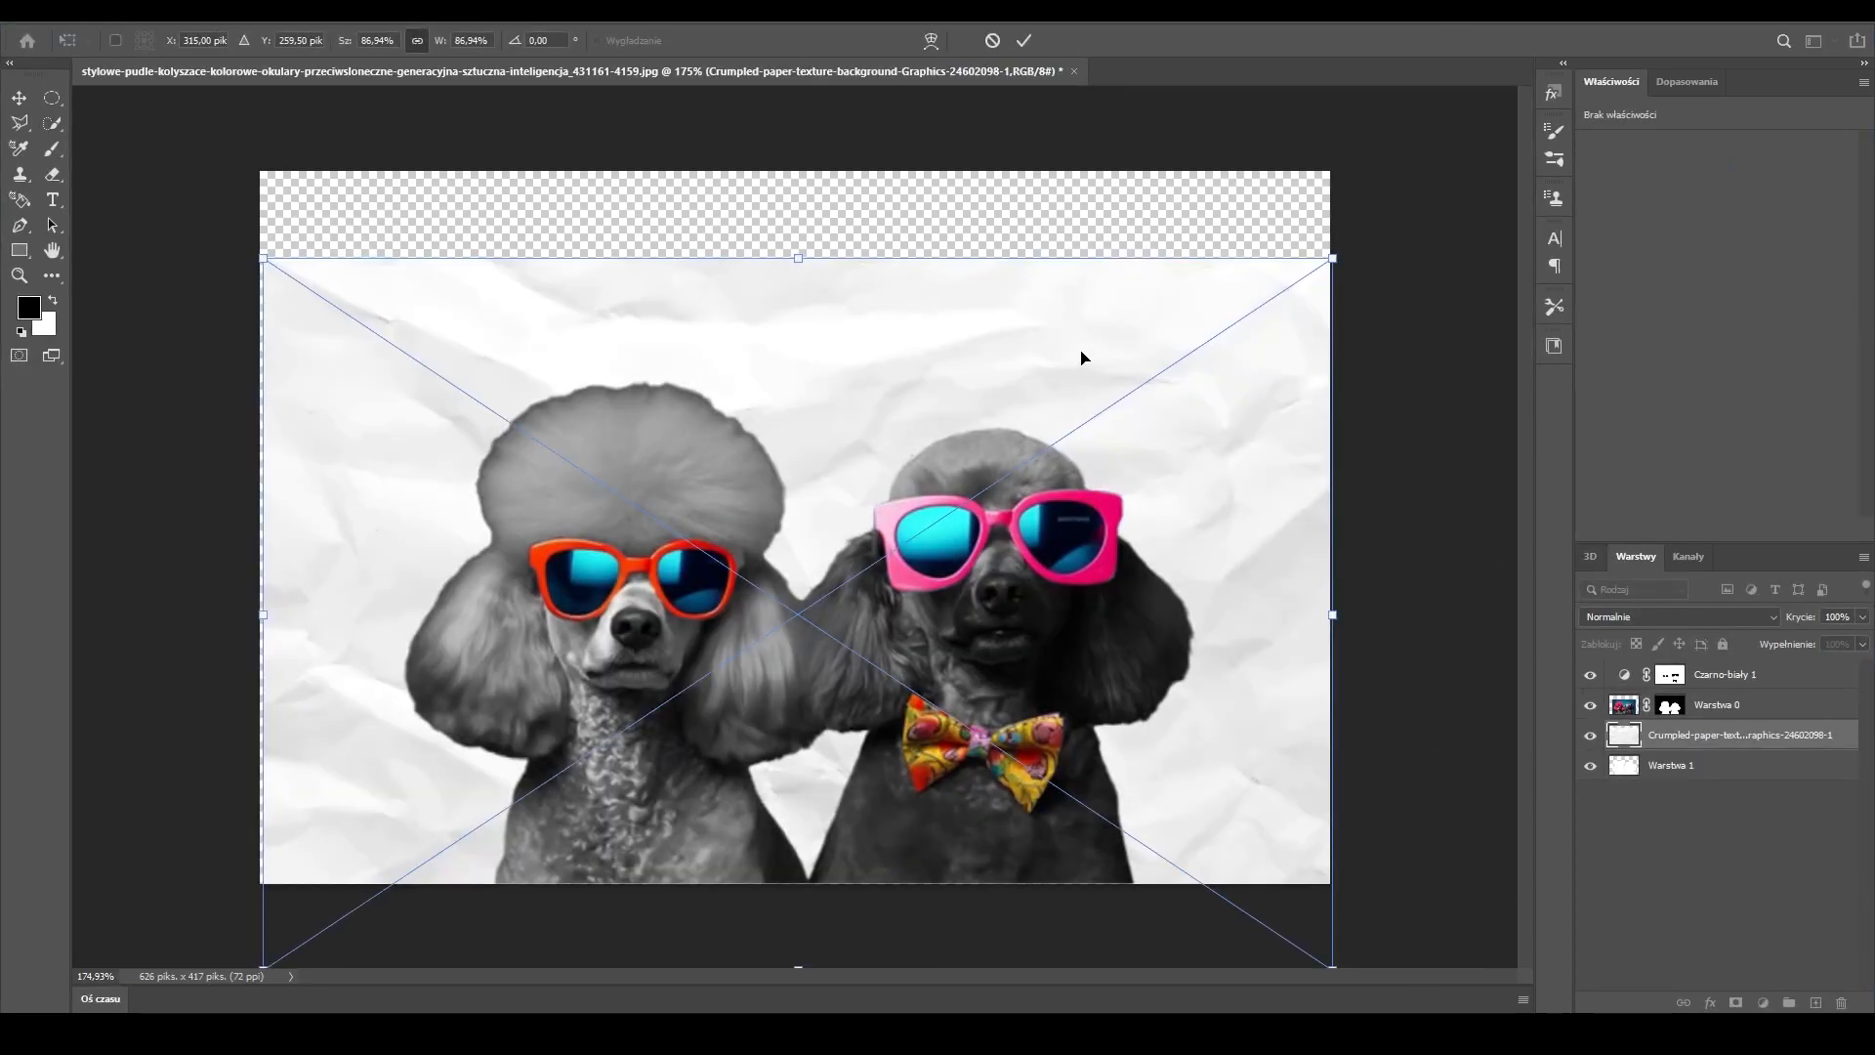
- Position the crumpled paper texture over the canvas, clip it to Warstwa 1, and set its blend mode to Ciemniejszy kolor
{"action": "left_click_drag", "start_coordinate": [1082, 358], "coordinate": [972, 278]}
{"action": "left_click", "coordinate": [1660, 748], "text": "alt"}
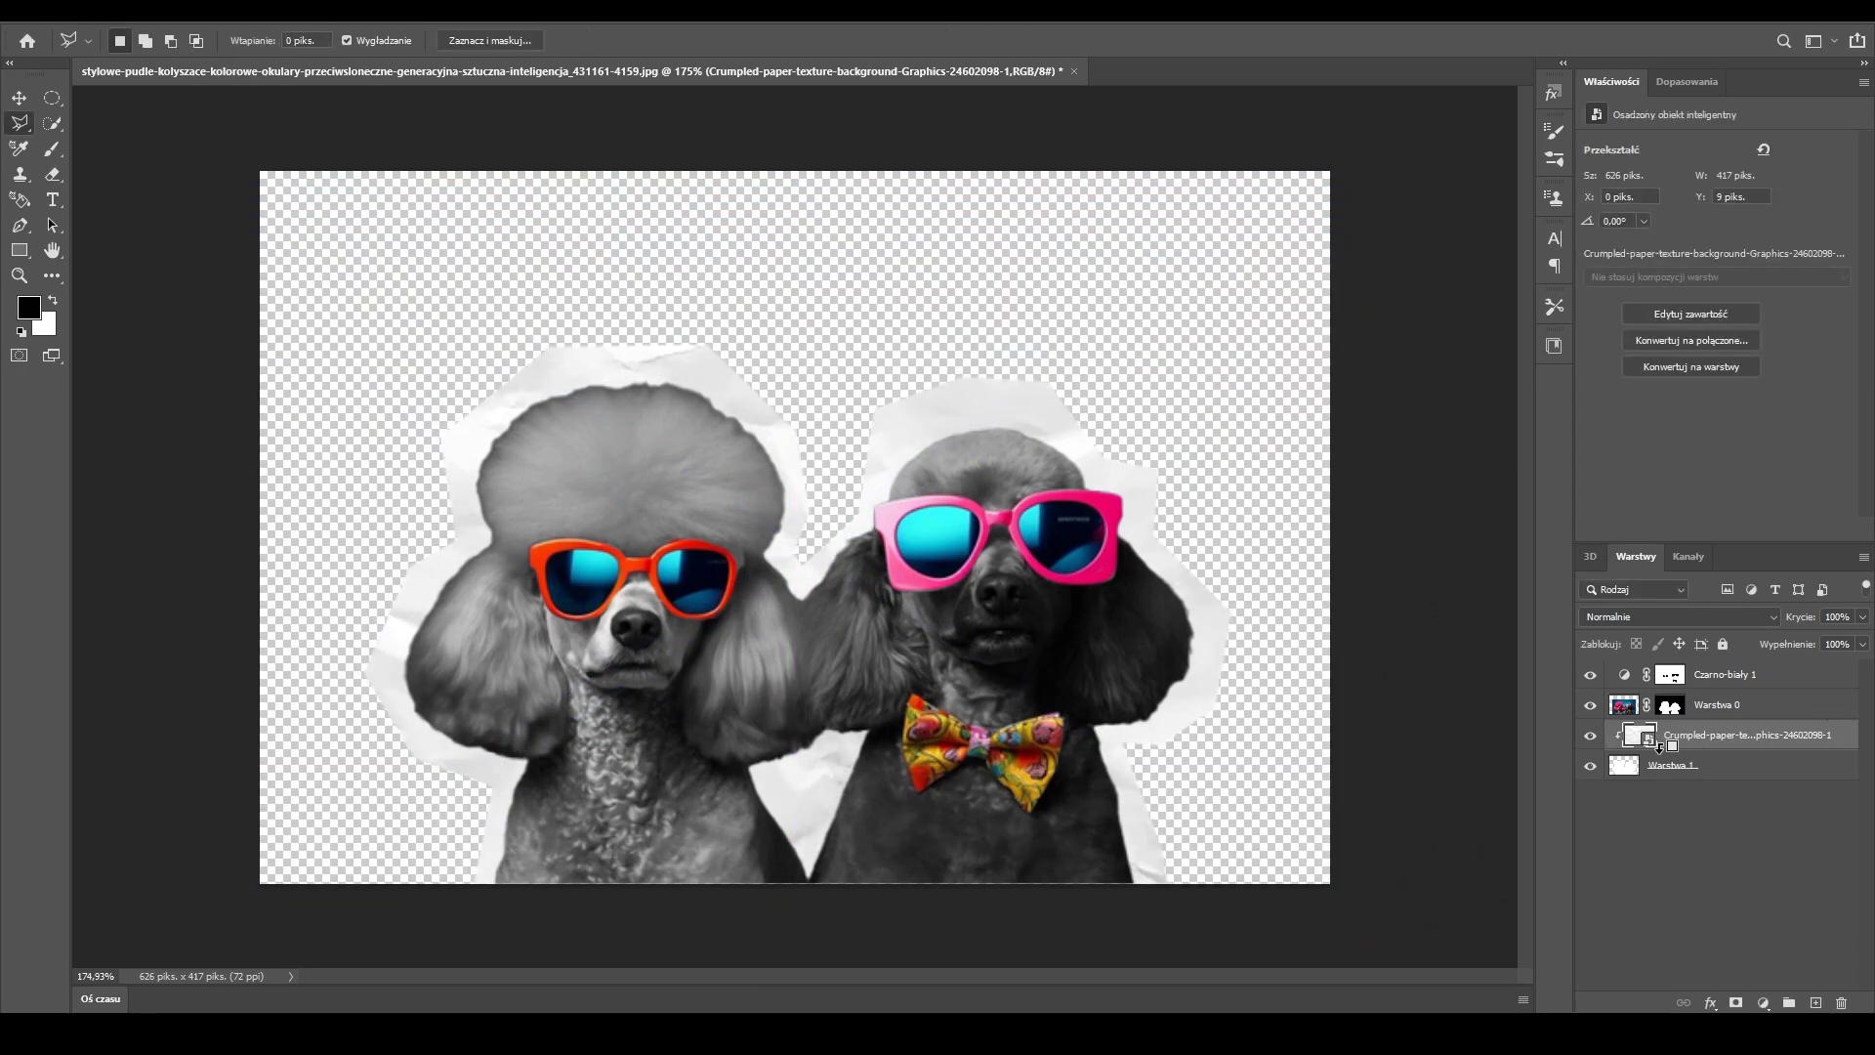
{"action": "left_click", "coordinate": [1680, 617]}
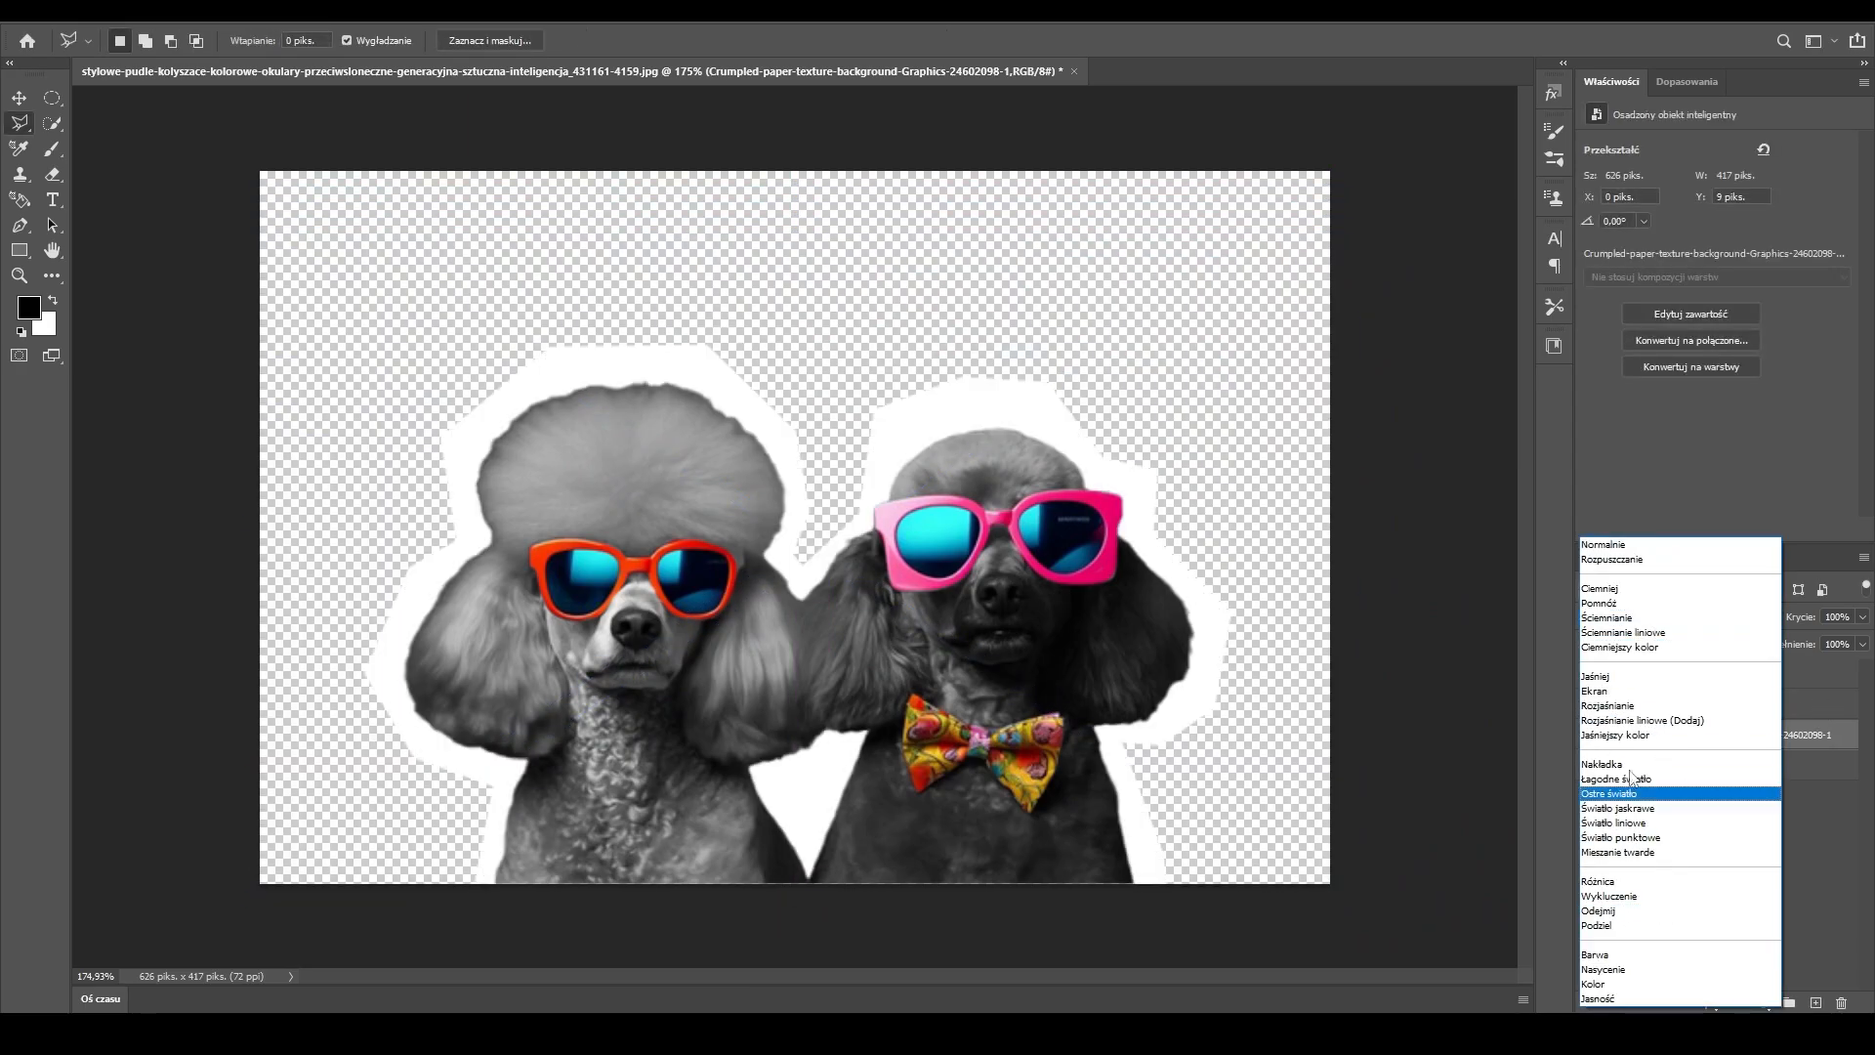
{"action": "left_click", "coordinate": [1637, 651]}
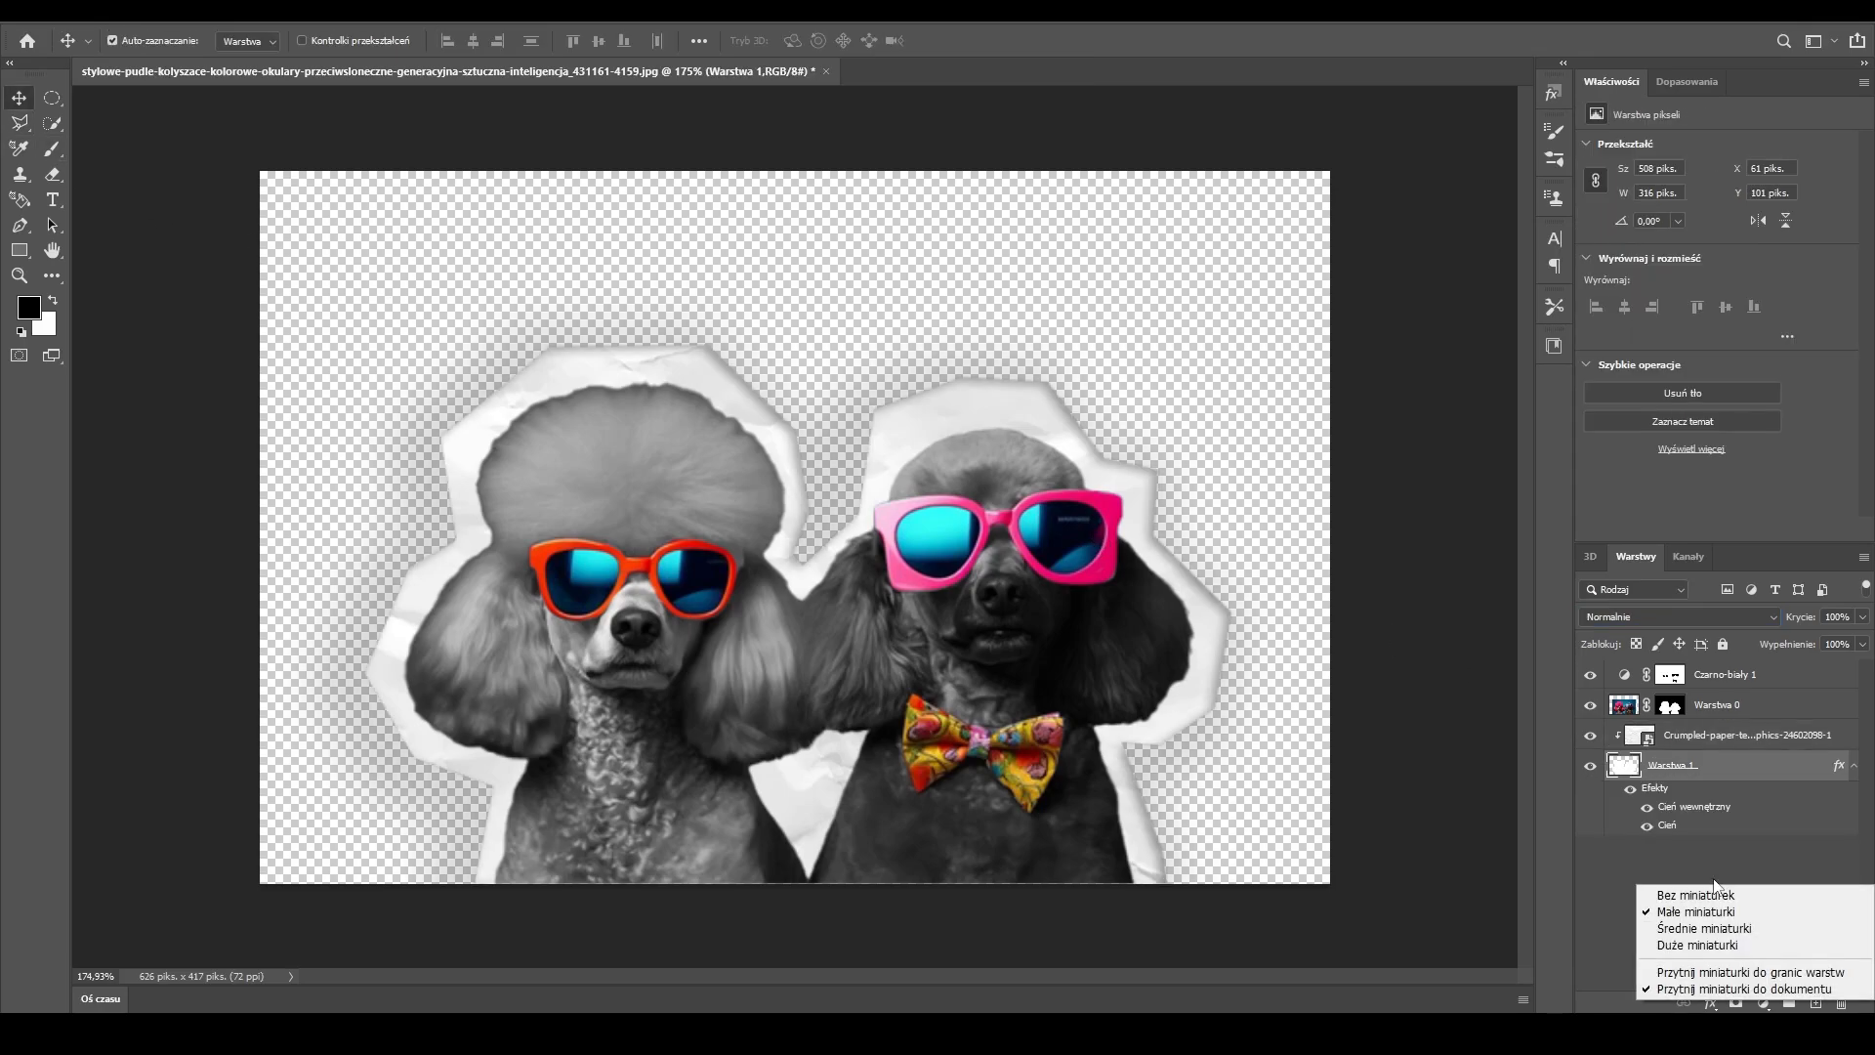
- Create a new layer above Warstwa 1 and set the brush size to 99 px
{"action": "left_click", "coordinate": [1715, 886]}
{"action": "left_click", "coordinate": [1816, 1003]}
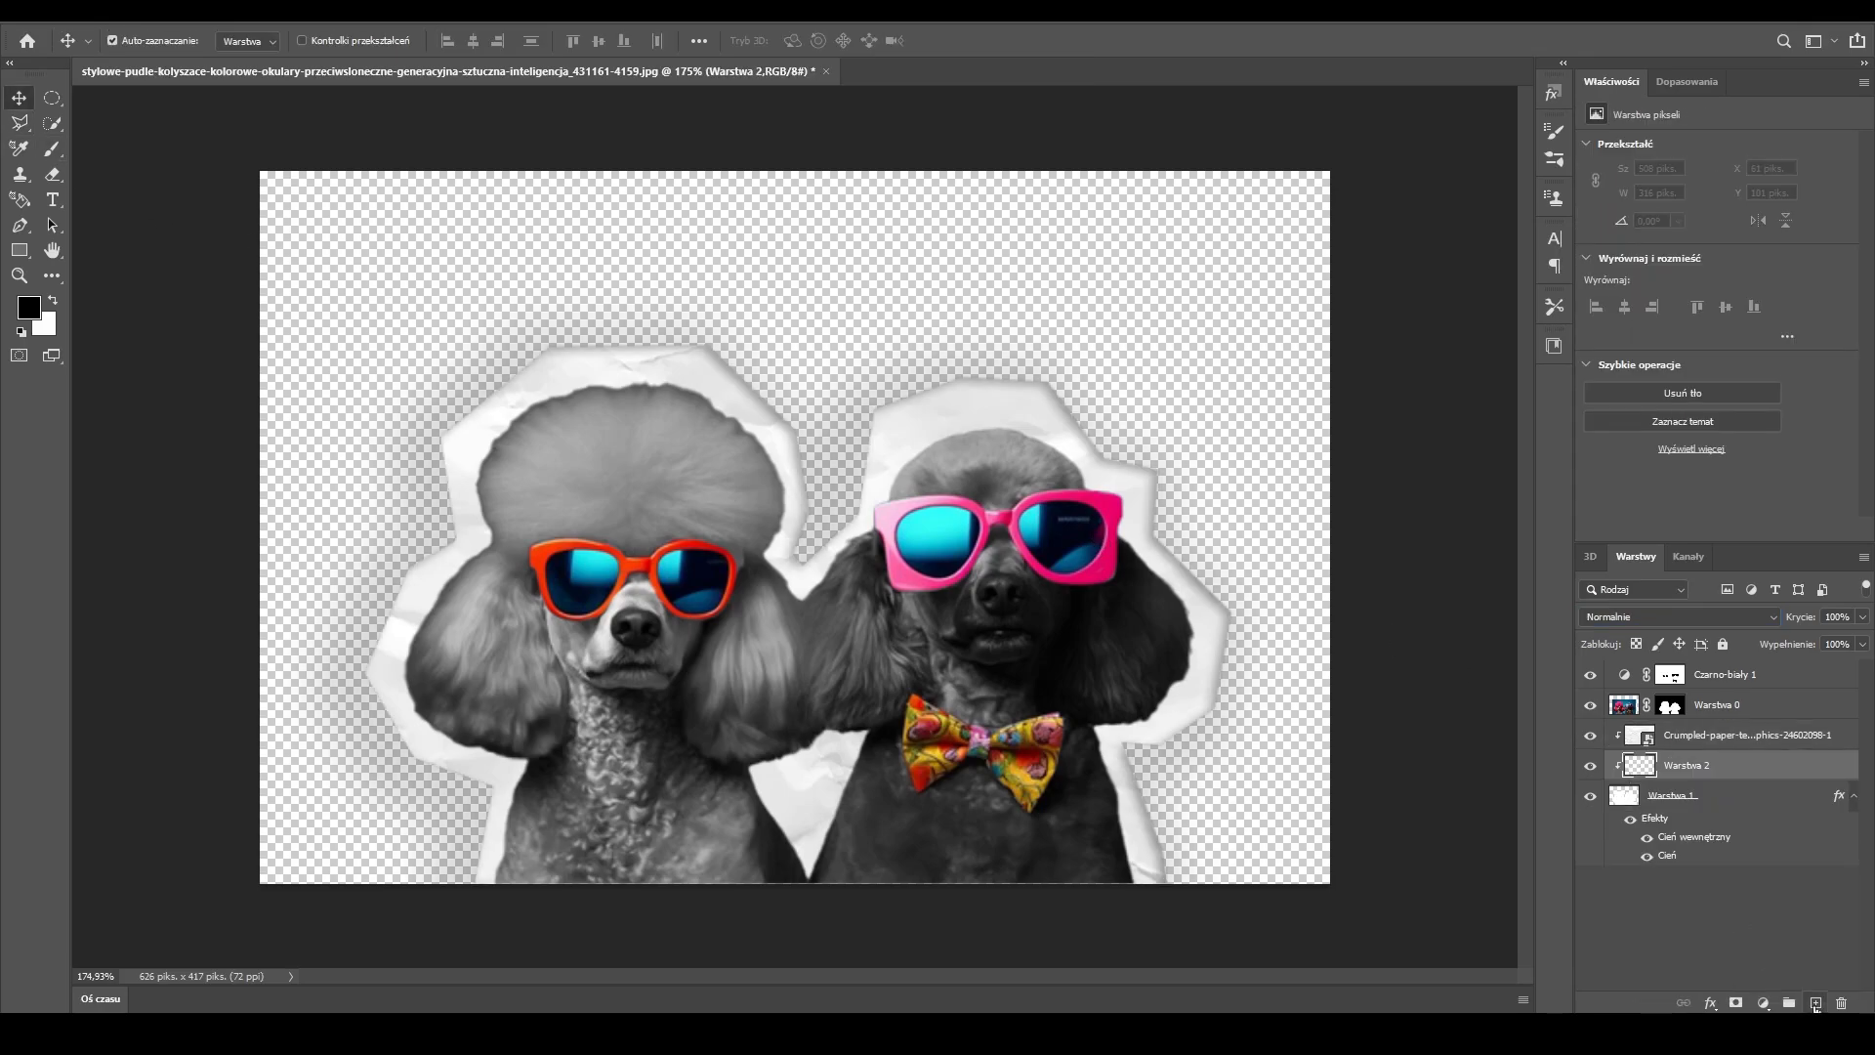
{"action": "key", "text": "b"}
{"action": "left_click", "coordinate": [143, 42]}
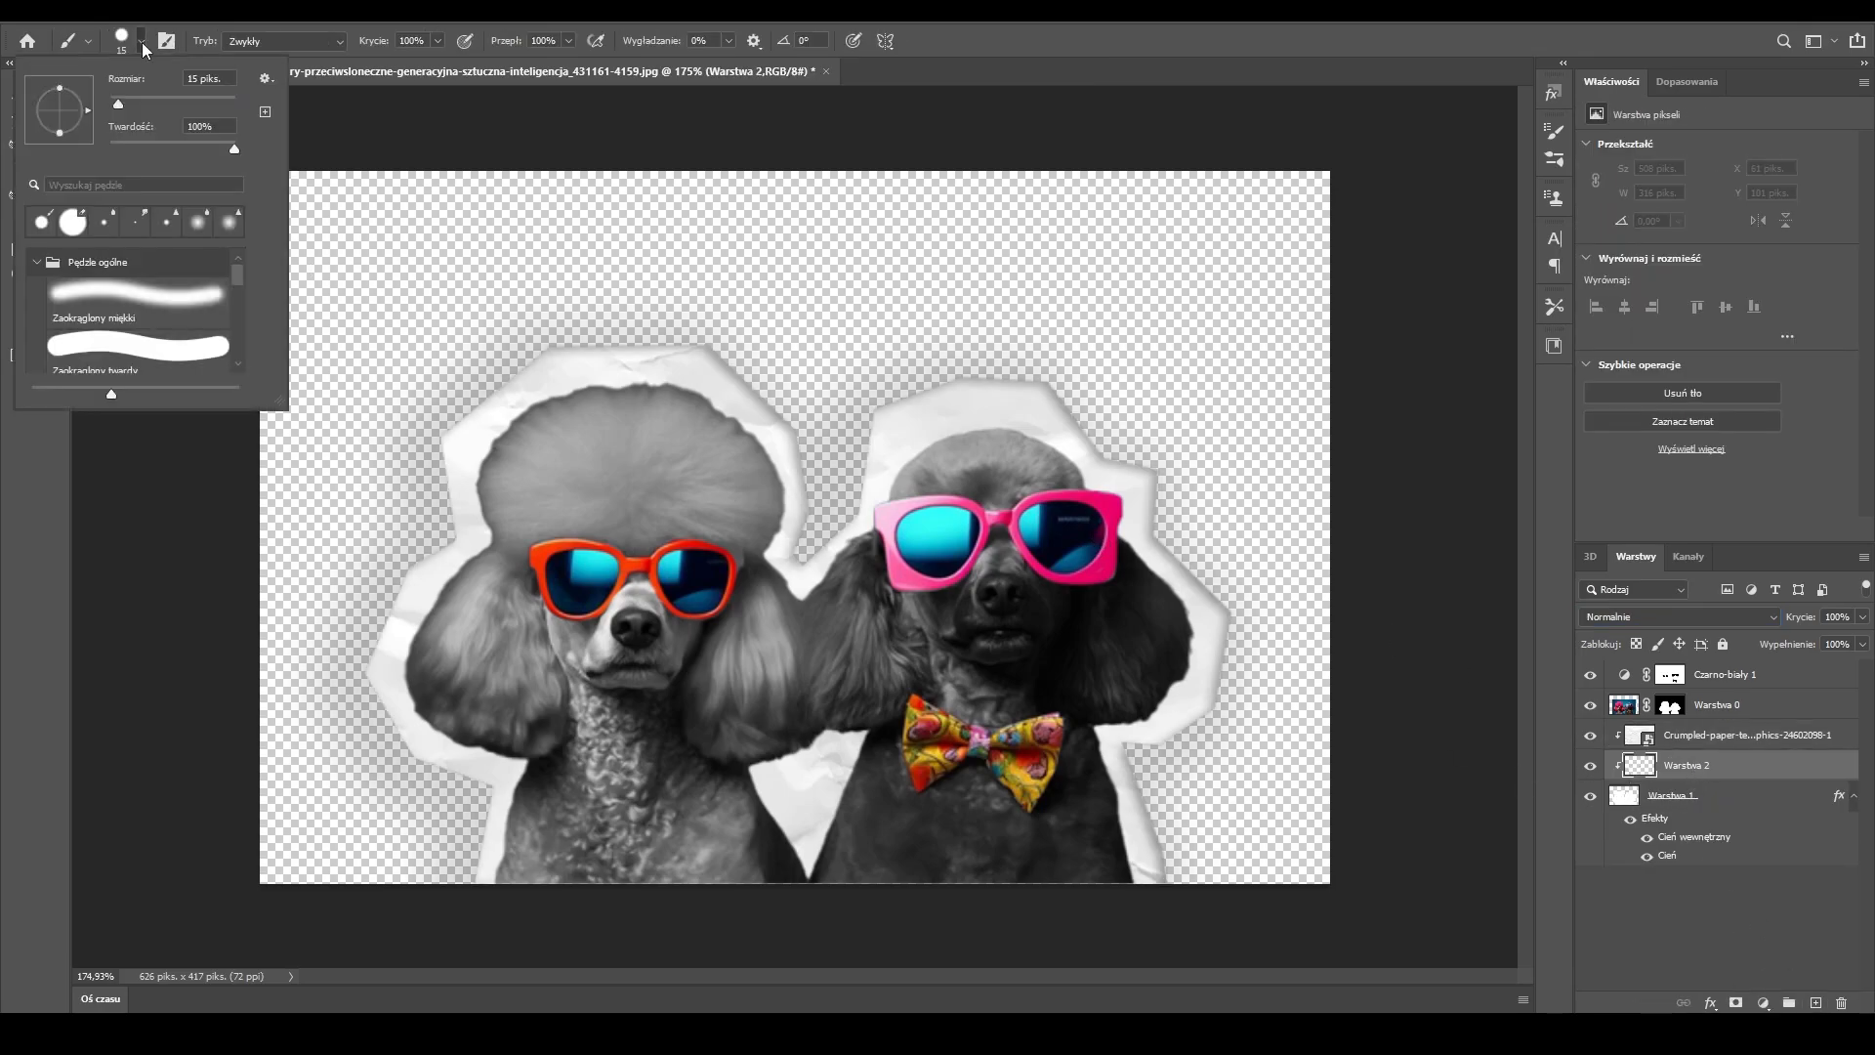
{"action": "left_click_drag", "start_coordinate": [139, 105], "coordinate": [169, 107]}
{"action": "left_click", "coordinate": [154, 464]}
- Choose a bright blue foreground color, move Warstwa 2 below Warstwa 1, and paint the whole background with it
{"action": "left_click", "coordinate": [33, 307]}
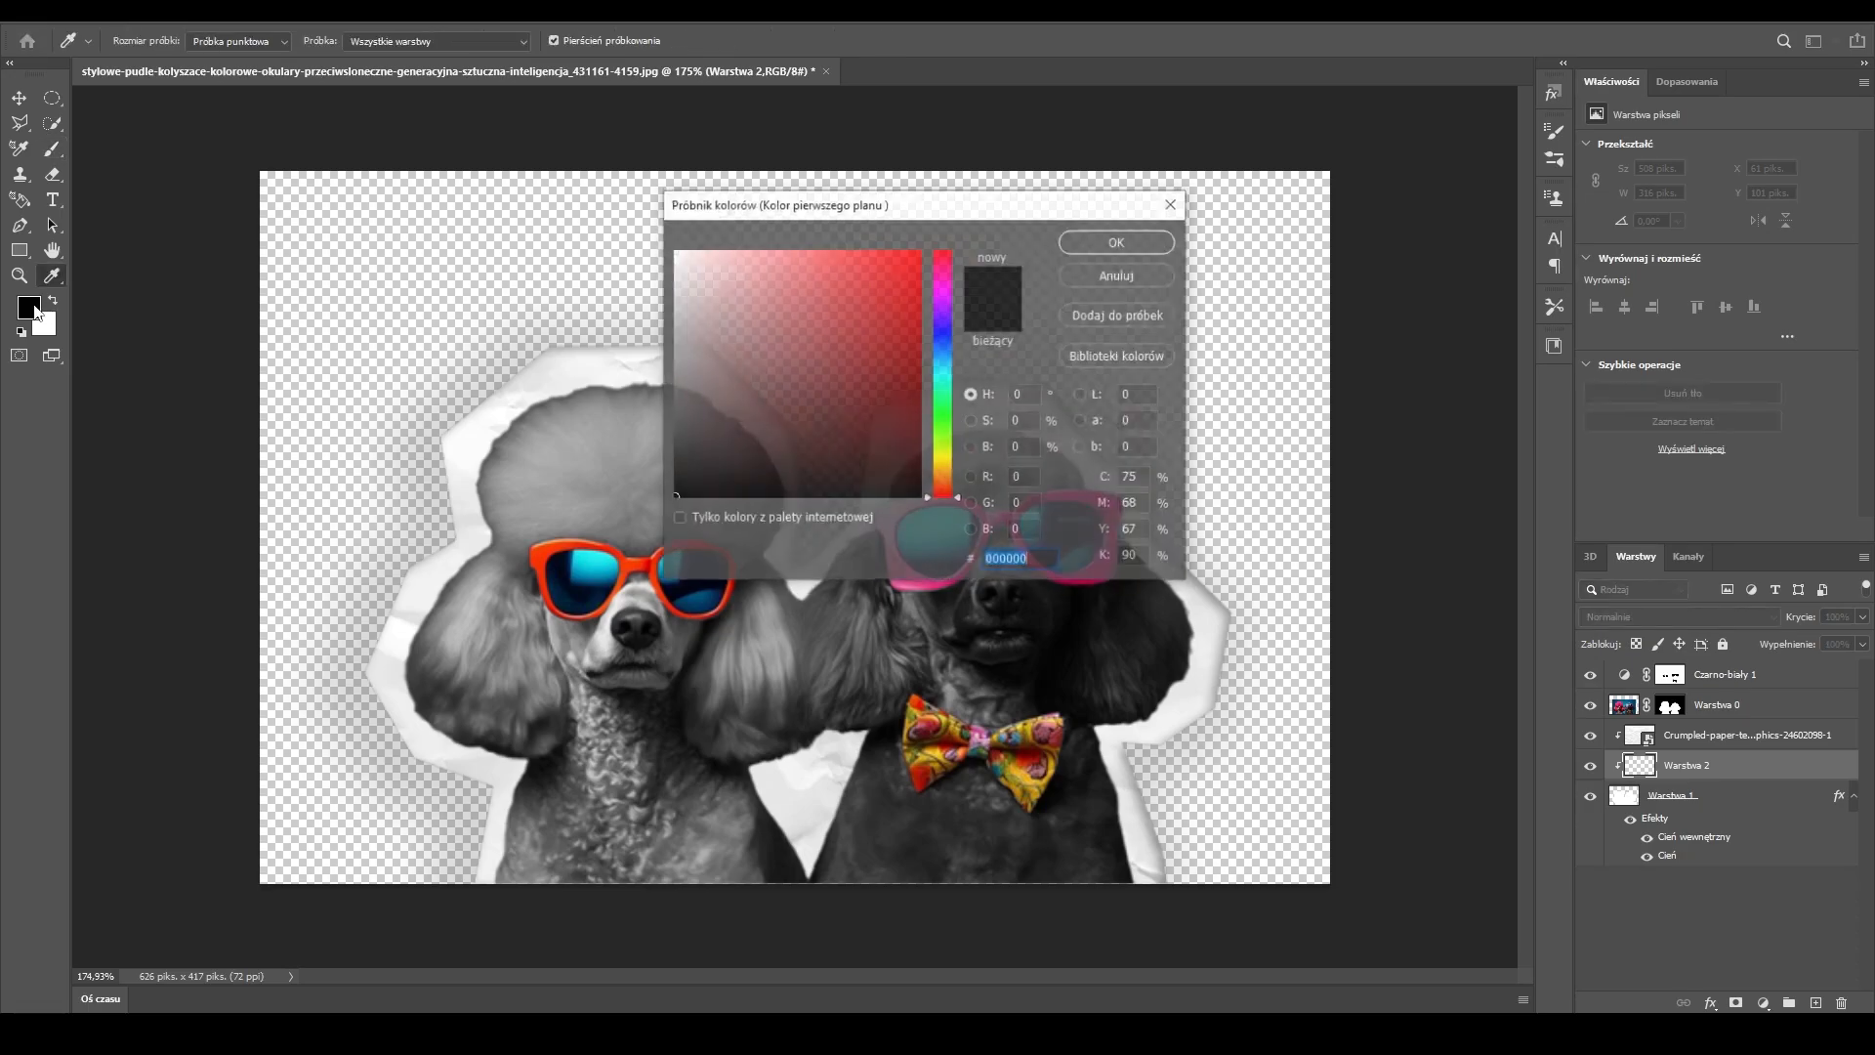
{"action": "left_click", "coordinate": [913, 315]}
{"action": "left_click", "coordinate": [1118, 241]}
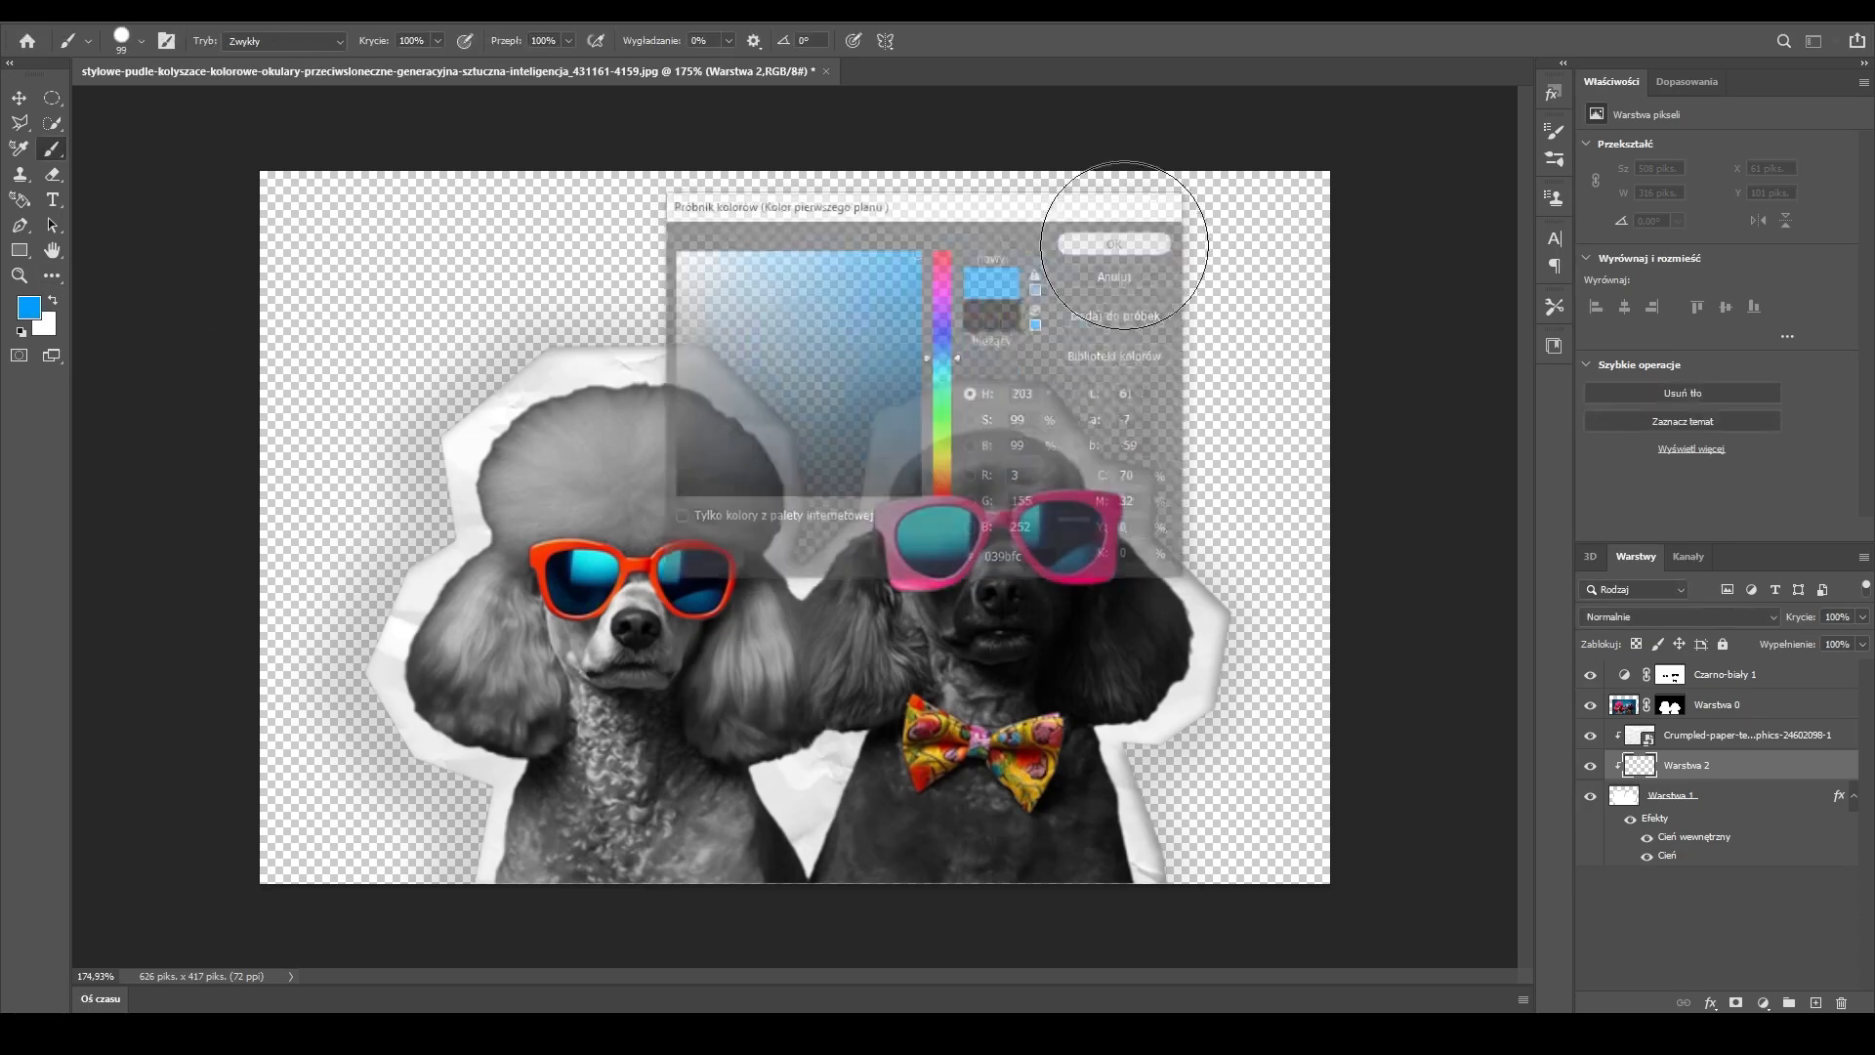
{"action": "left_click_drag", "start_coordinate": [1685, 787], "coordinate": [1682, 864]}
{"action": "mouse_move", "coordinate": [967, 224]}
{"action": "left_mouse_down"}
{"action": "mouse_move", "coordinate": [439, 314]}
{"action": "mouse_move", "coordinate": [1184, 218]}
{"action": "mouse_move", "coordinate": [1270, 323]}
{"action": "left_mouse_up"}
{"action": "mouse_move", "coordinate": [940, 358]}
{"action": "left_mouse_down"}
{"action": "mouse_move", "coordinate": [72, 364]}
{"action": "mouse_move", "coordinate": [331, 518]}
{"action": "mouse_move", "coordinate": [892, 578]}
{"action": "mouse_move", "coordinate": [807, 758]}
{"action": "mouse_move", "coordinate": [297, 871]}
{"action": "mouse_move", "coordinate": [741, 855]}
{"action": "mouse_move", "coordinate": [1314, 756]}
{"action": "mouse_move", "coordinate": [1133, 869]}
{"action": "left_mouse_up"}
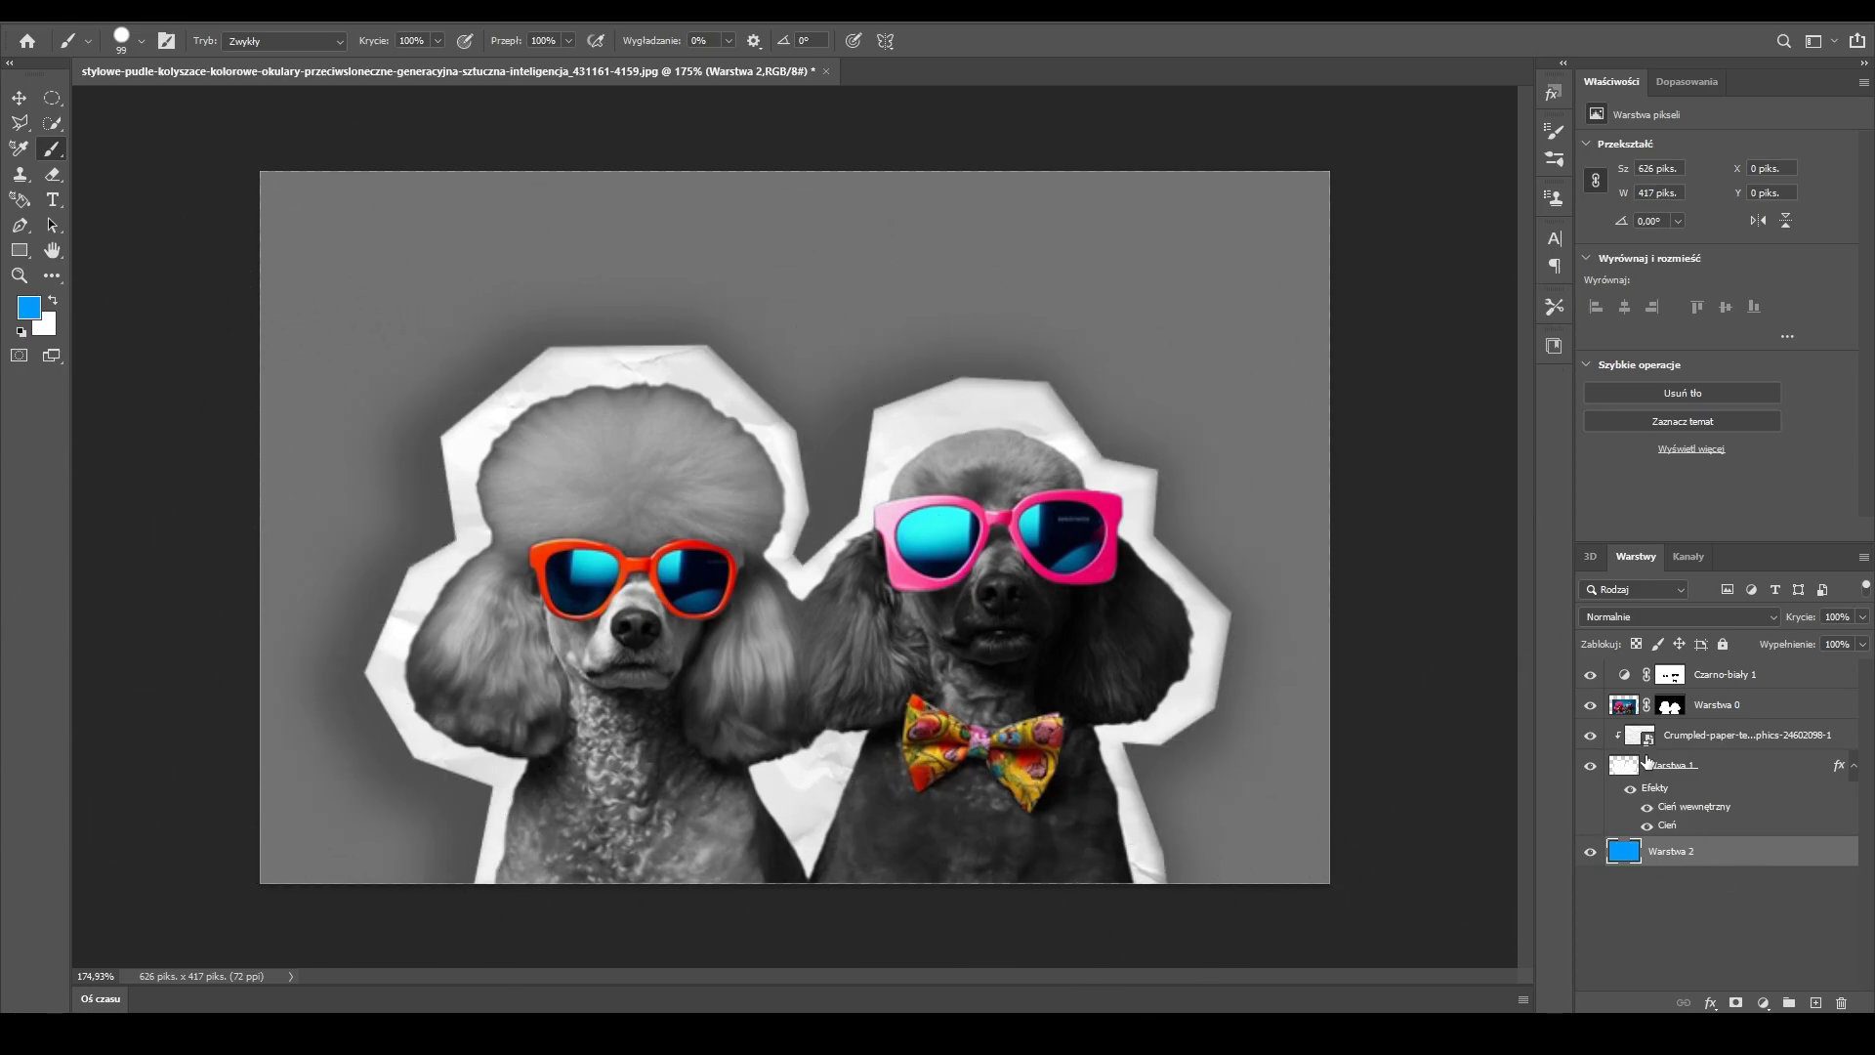
- Reset the colors to default and clip the Black & White adjustment to Warstwa 0 so the background stays blue
{"action": "left_click", "coordinate": [1719, 738]}
{"action": "key", "text": "d"}
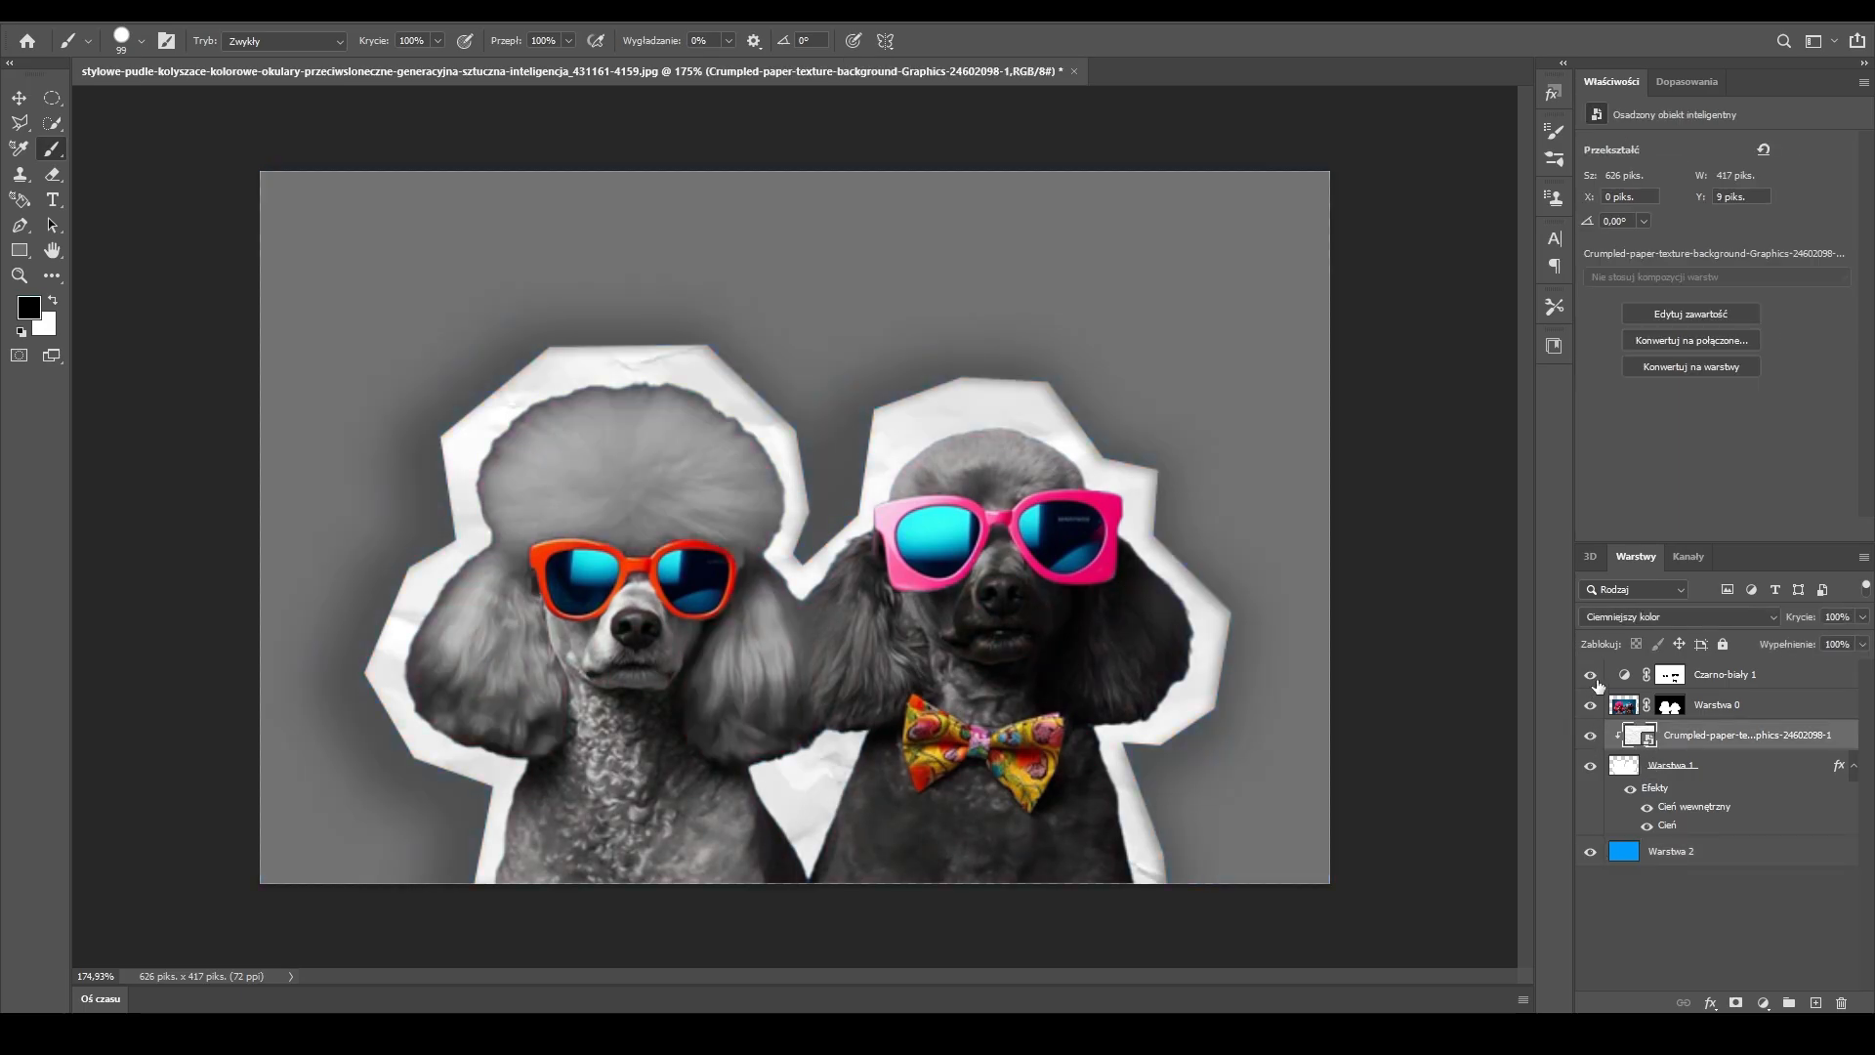
{"action": "left_click", "coordinate": [1701, 688], "text": "alt"}
{"action": "left_click", "coordinate": [1721, 876]}
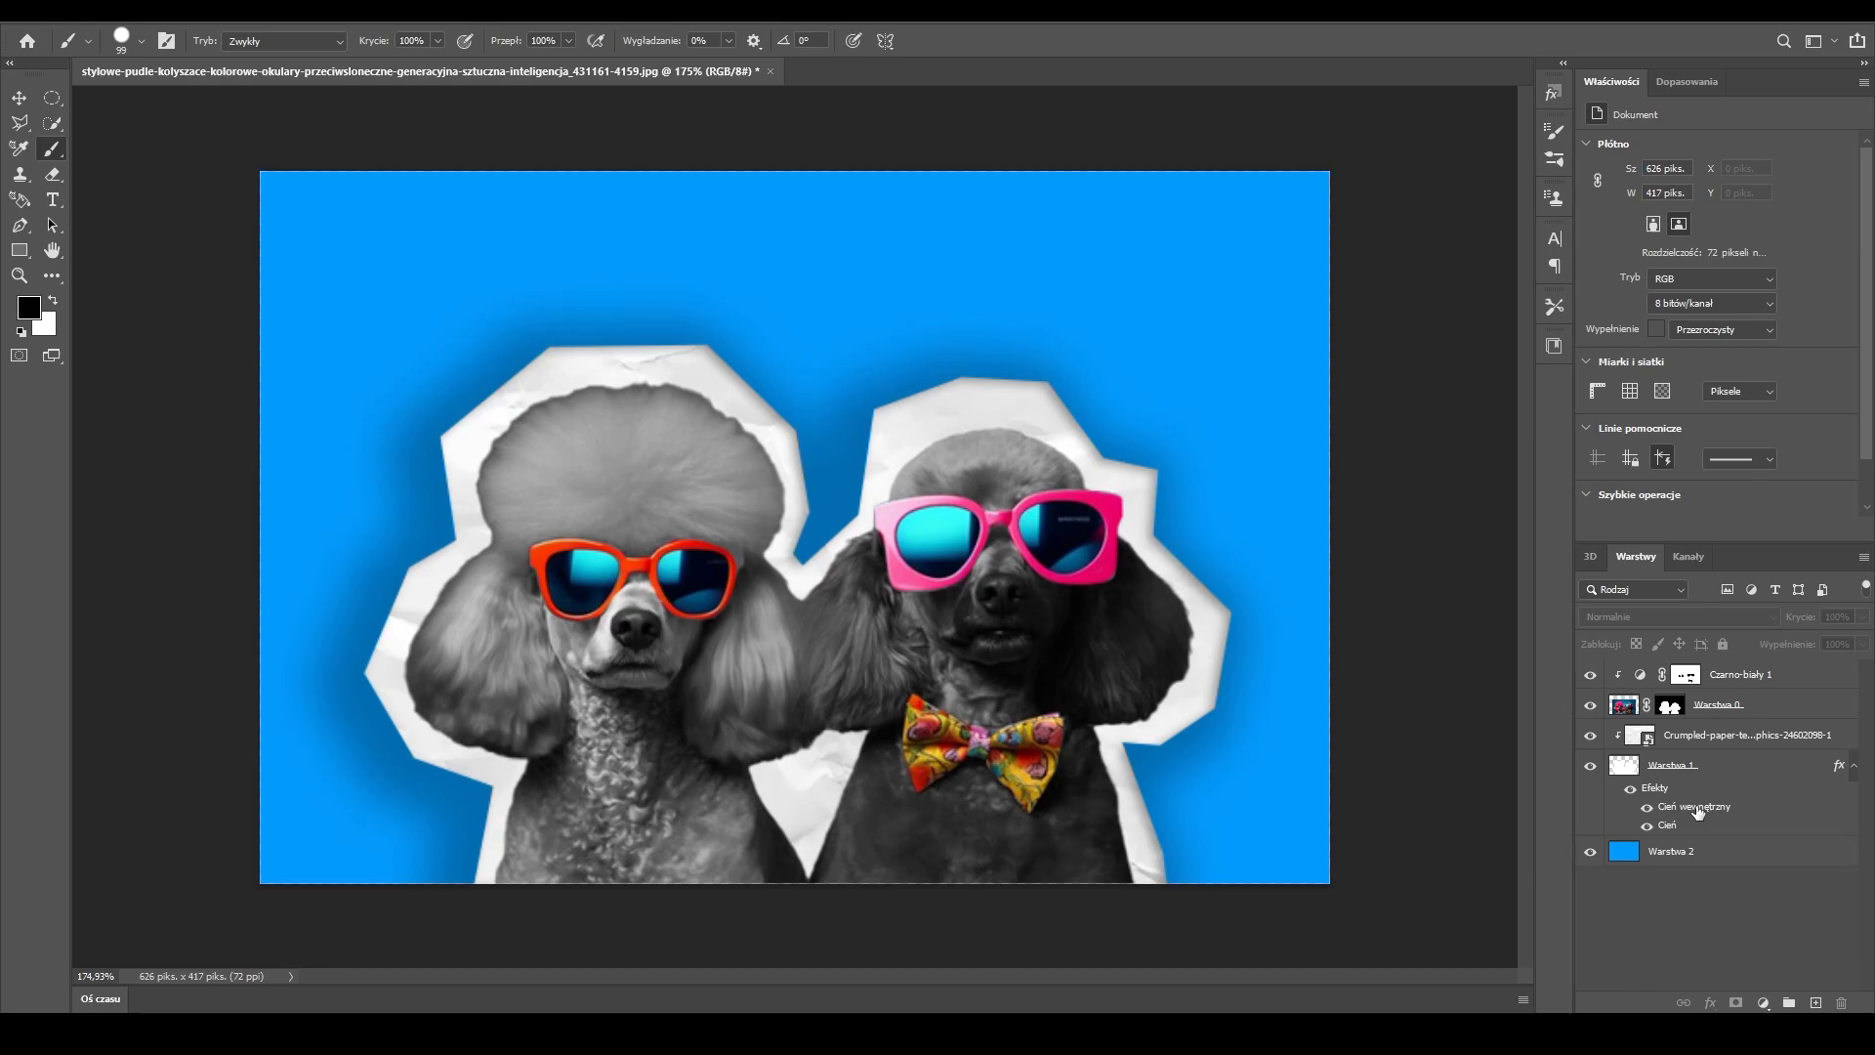
- Set the Warstwa 1 drop shadow to 49% opacity, 11 px distance, 35% spread and 24 px size
{"action": "double_click", "coordinate": [1700, 826]}
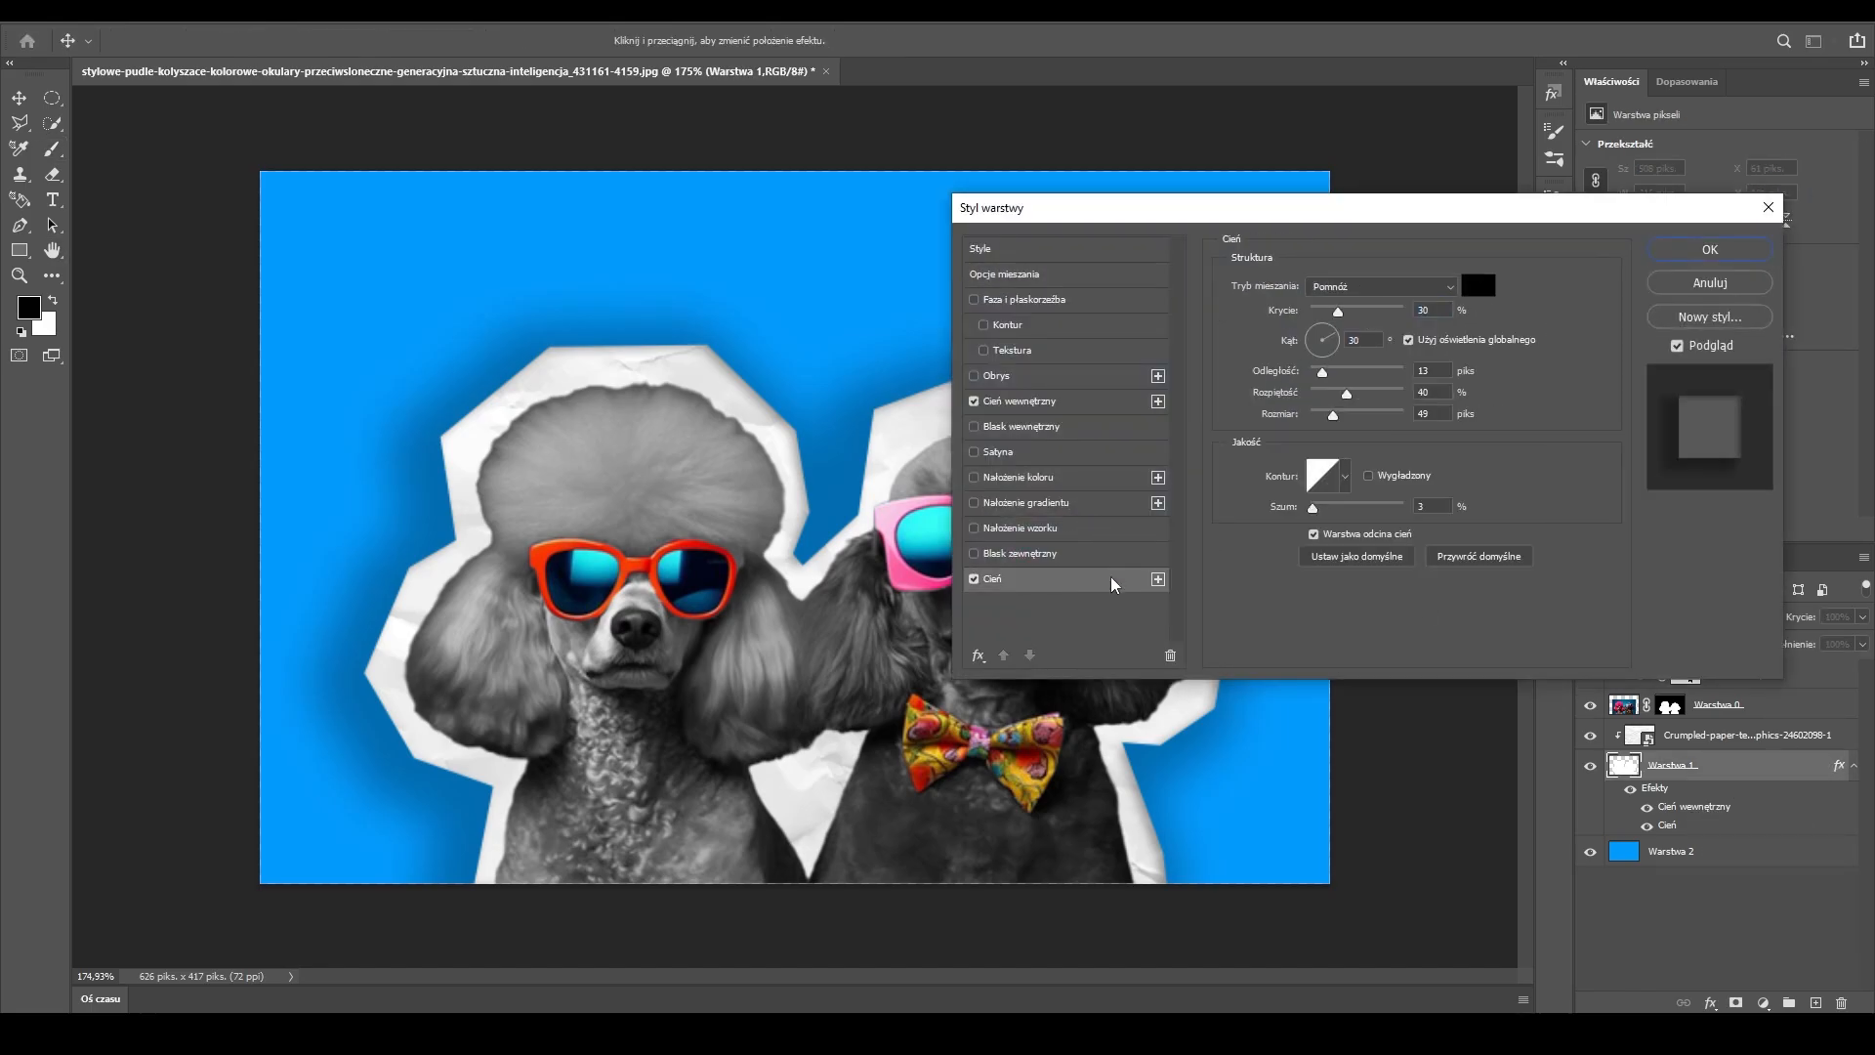
{"action": "left_click_drag", "start_coordinate": [1344, 321], "coordinate": [1329, 419]}
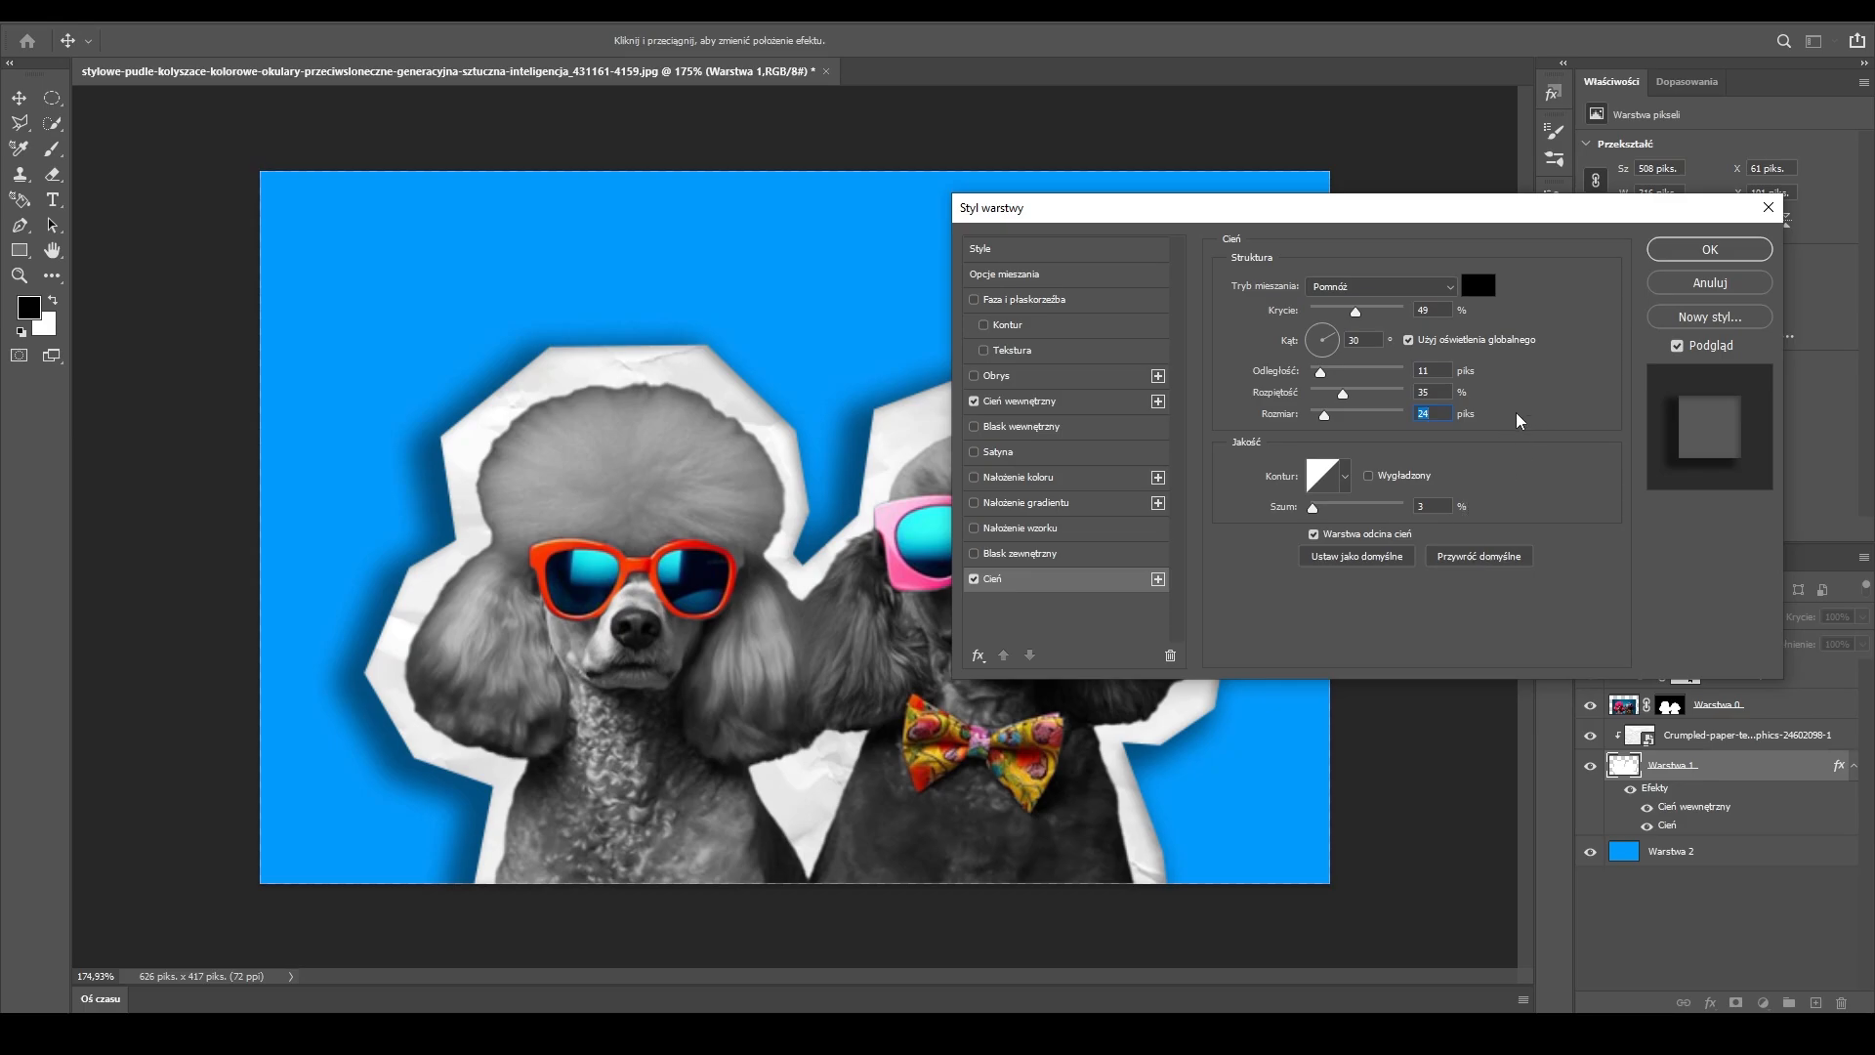
{"action": "left_click", "coordinate": [1714, 254]}
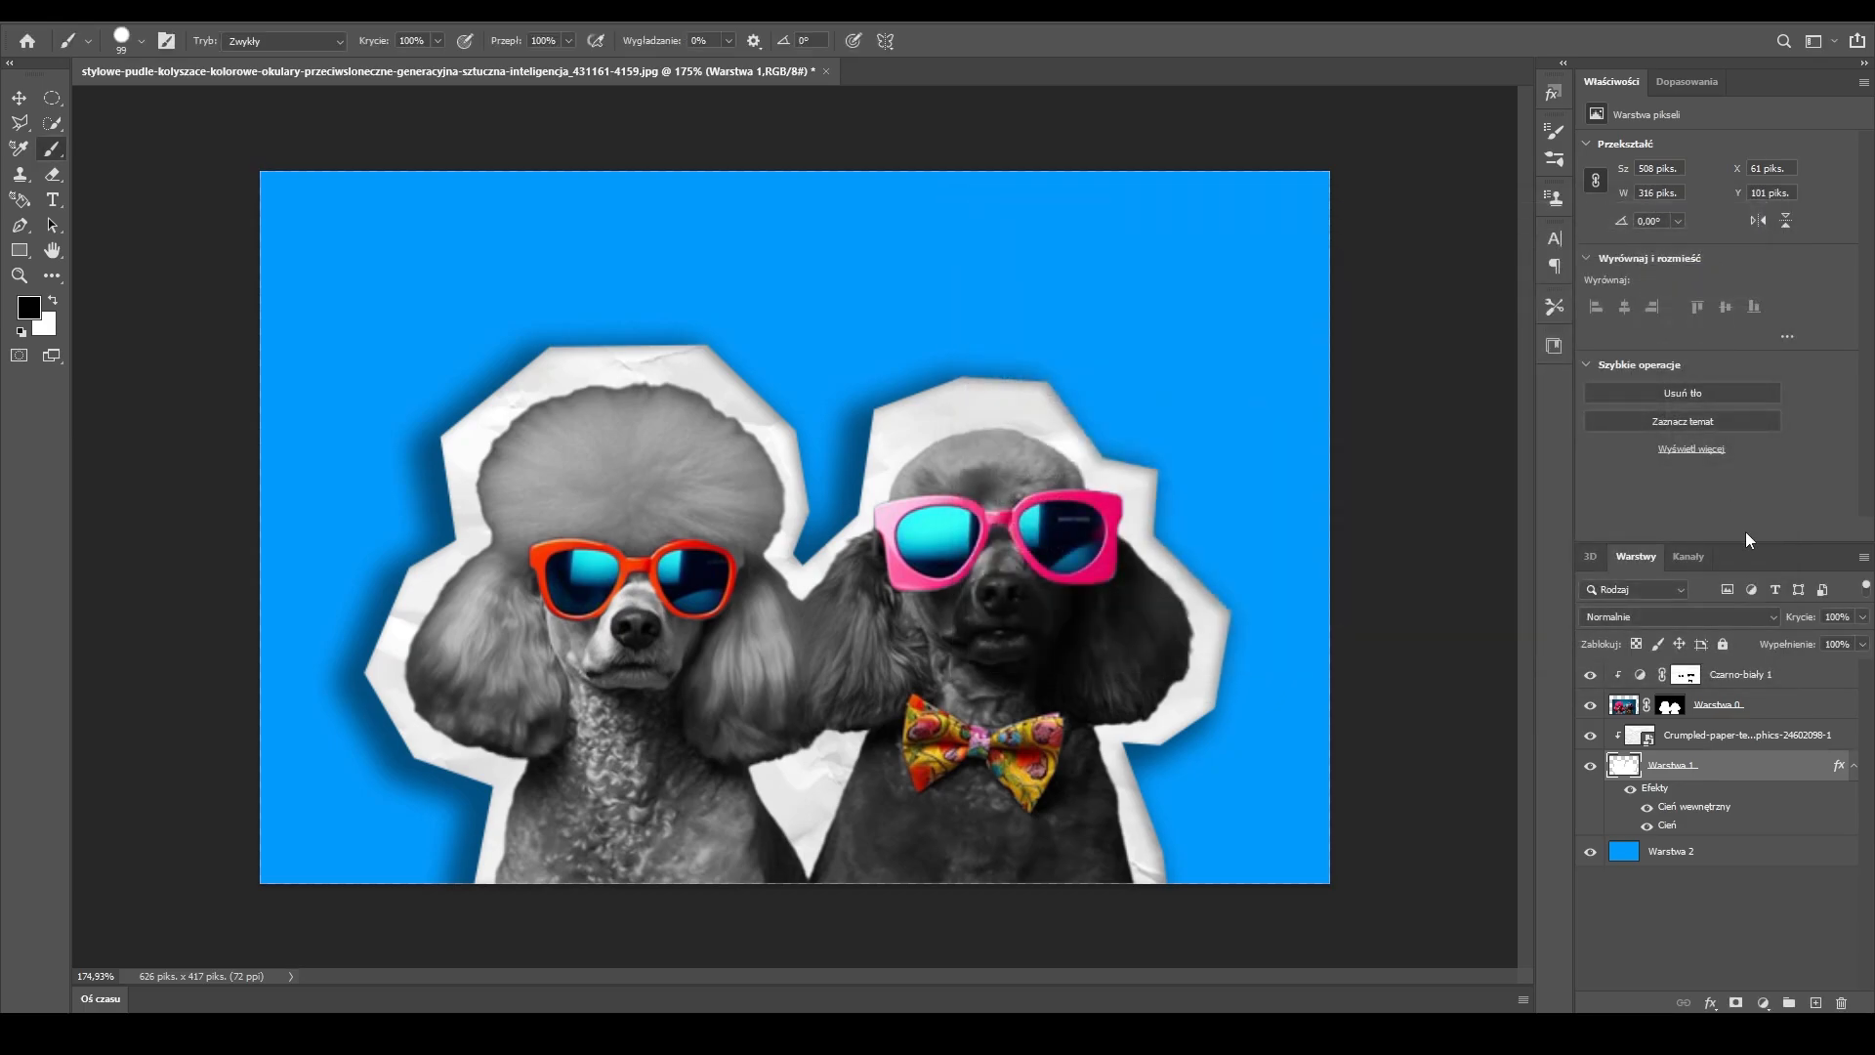
- Add a drop shadow to Warstwa 0 and adjust its opacity and size
{"action": "double_click", "coordinate": [1829, 710]}
{"action": "left_click", "coordinate": [972, 579]}
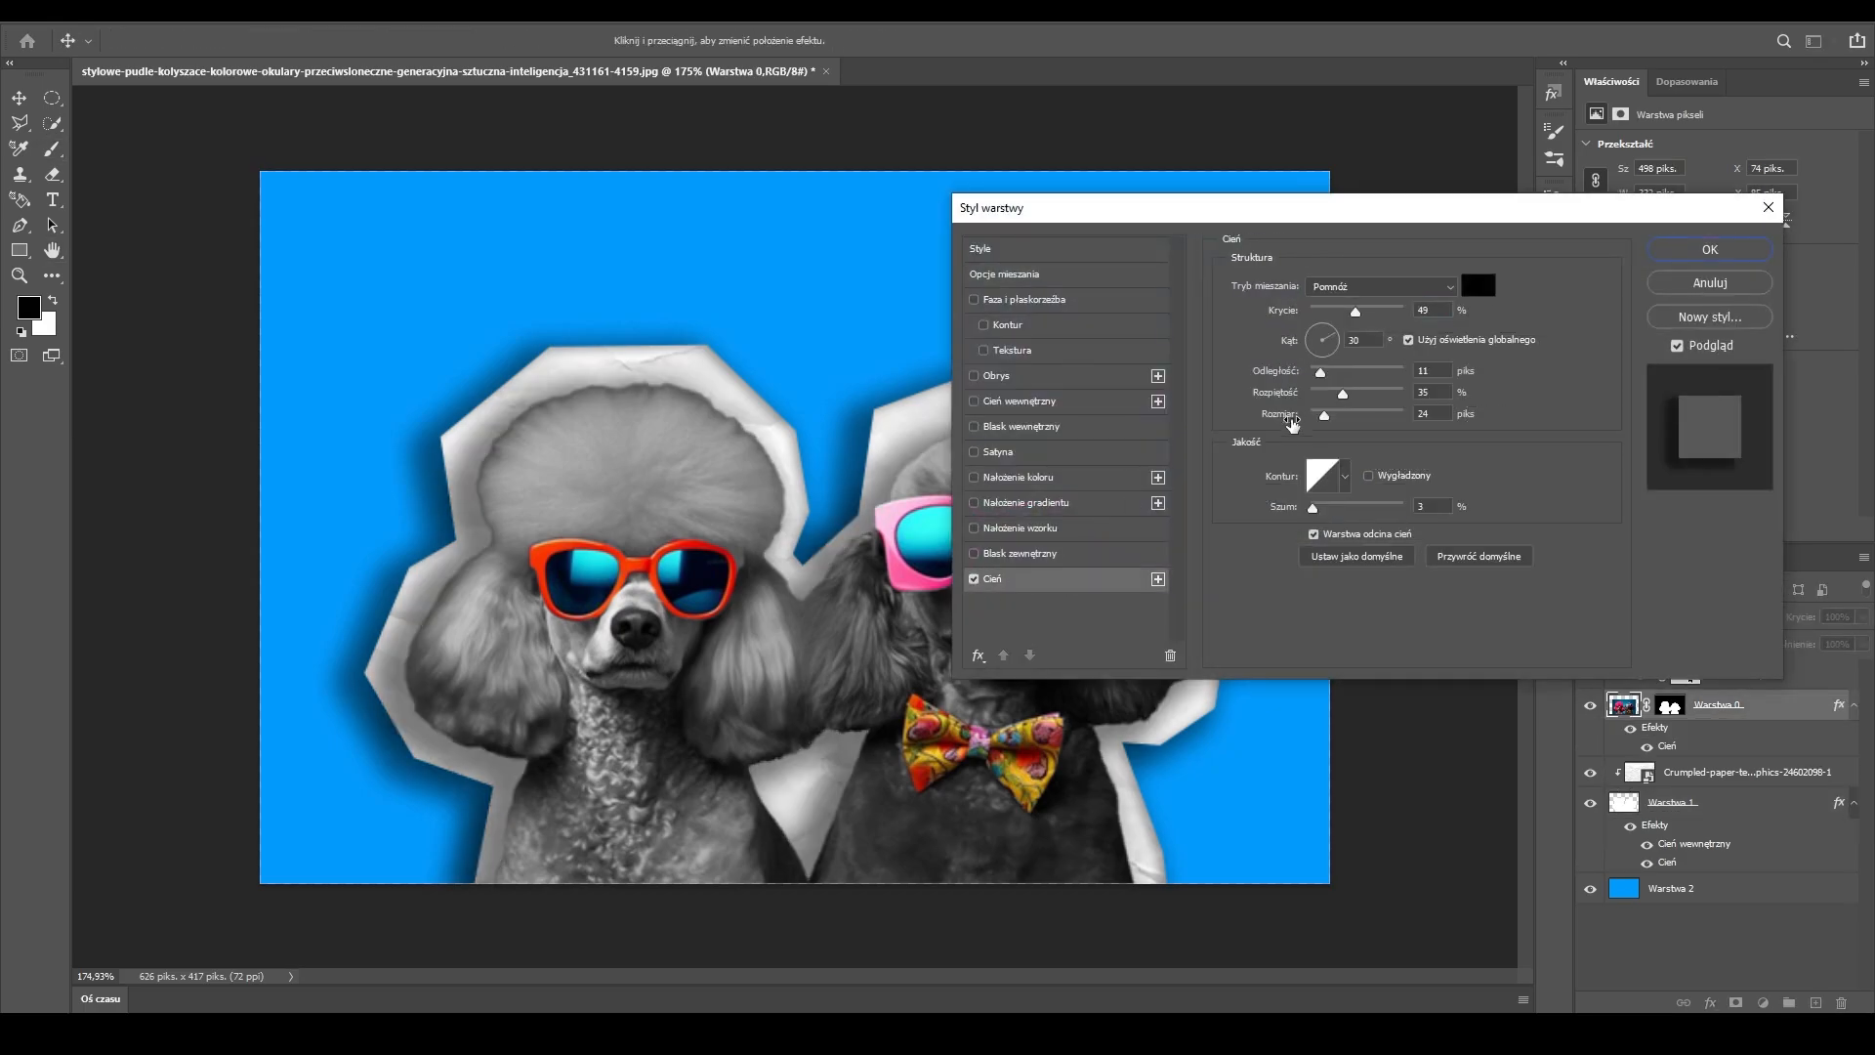
{"action": "left_click_drag", "start_coordinate": [1360, 322], "coordinate": [1321, 424]}
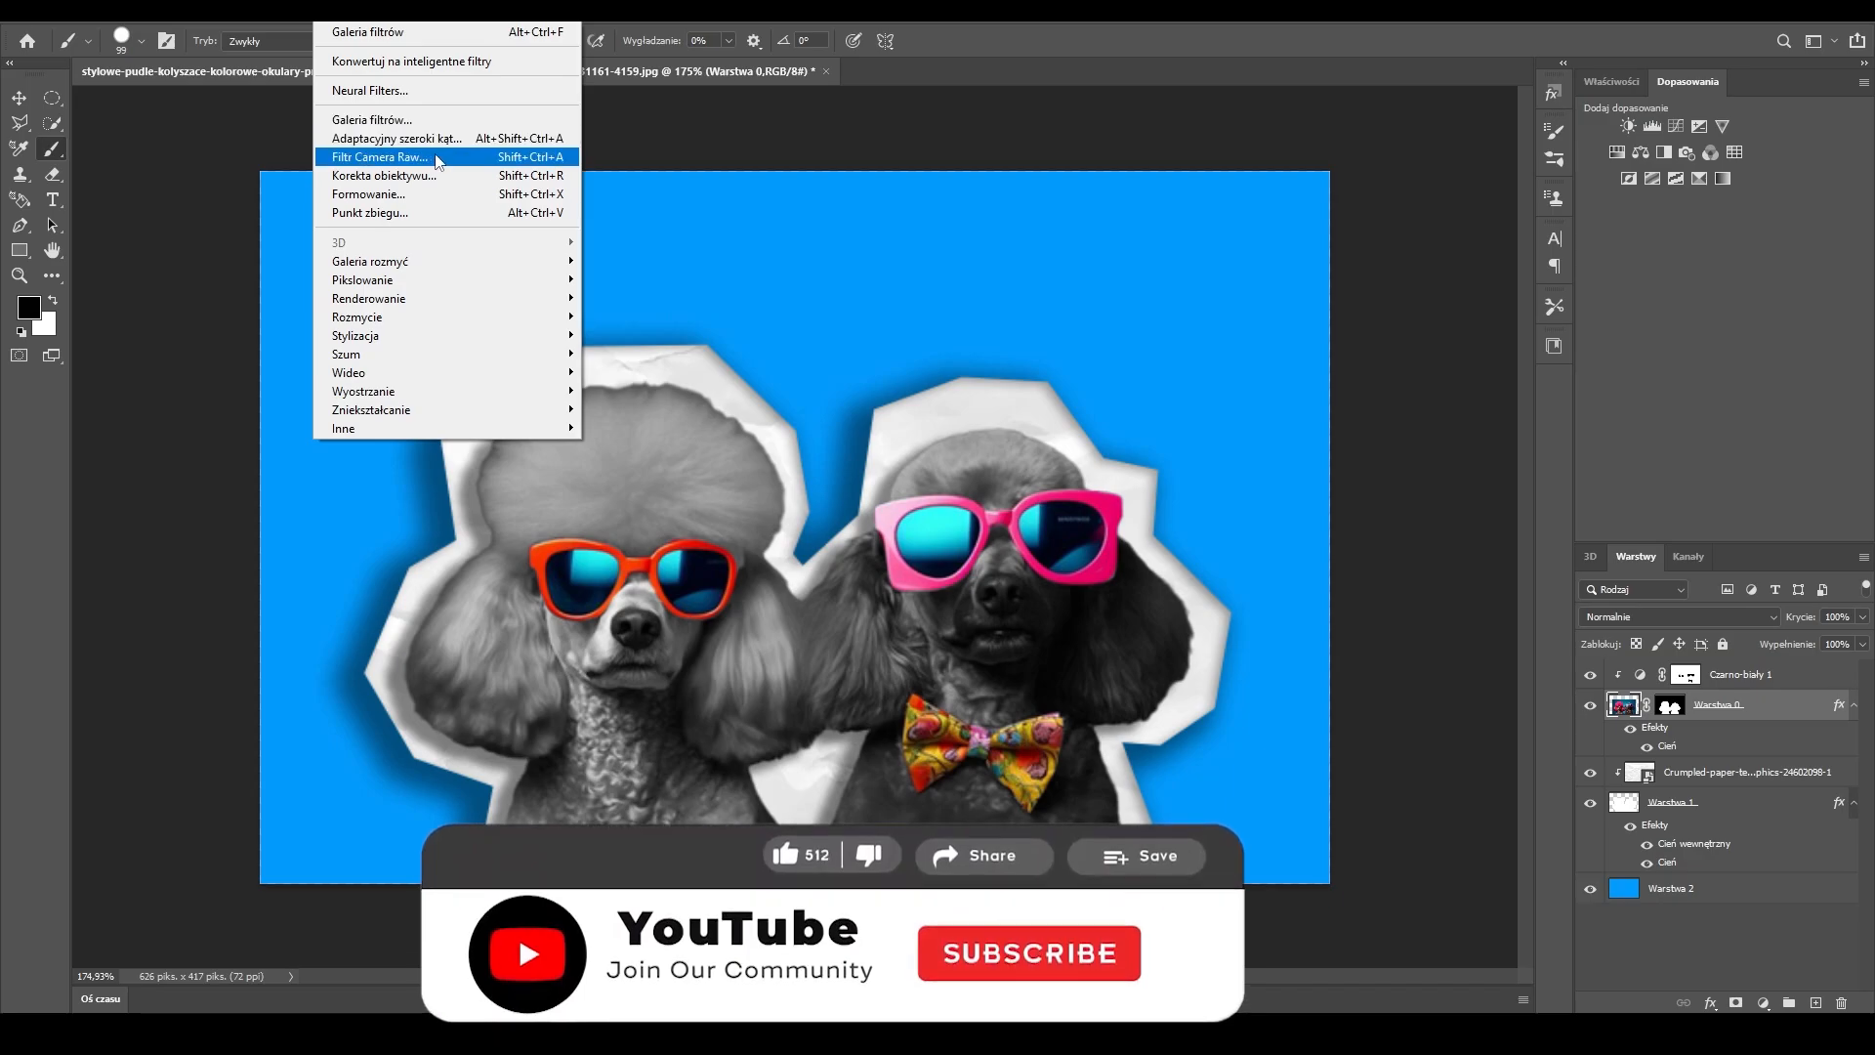
- Apply a dotted halftone effect from the Filter Gallery to Warstwa 0
{"action": "left_click", "coordinate": [411, 120]}
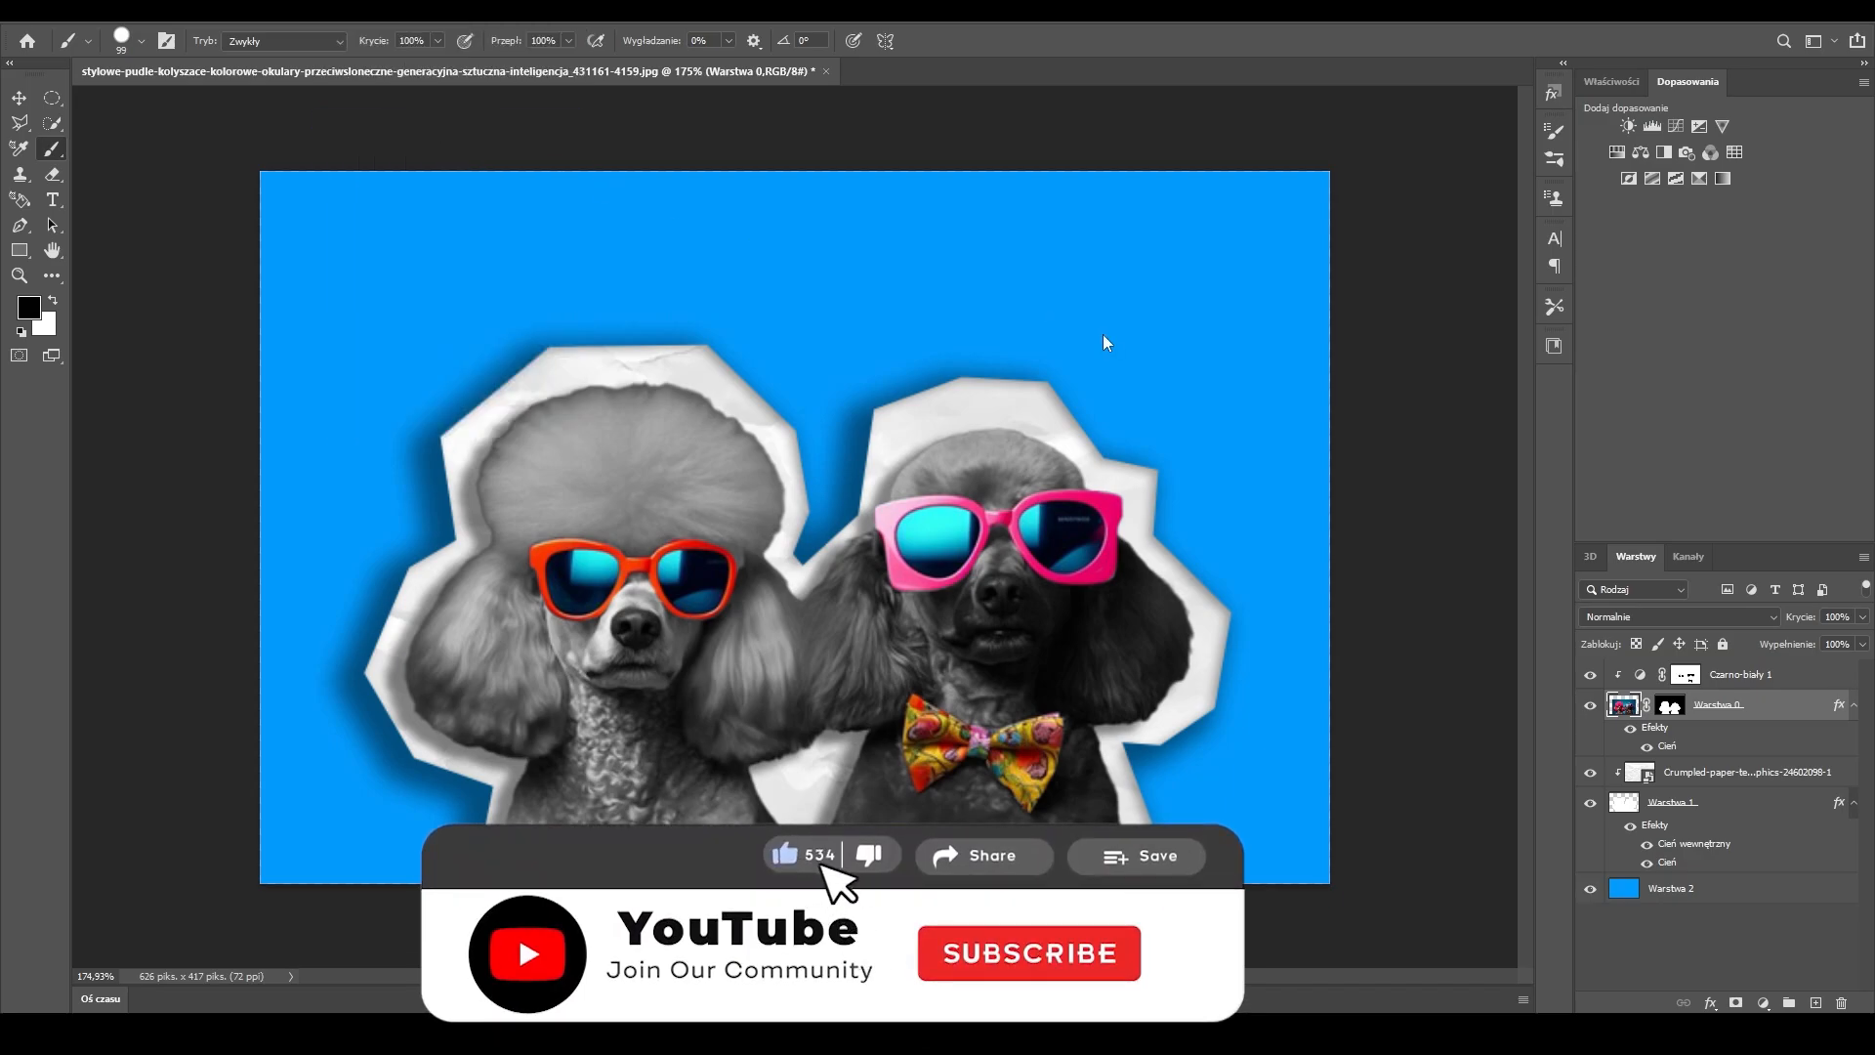
{"action": "left_click", "coordinate": [1697, 61]}
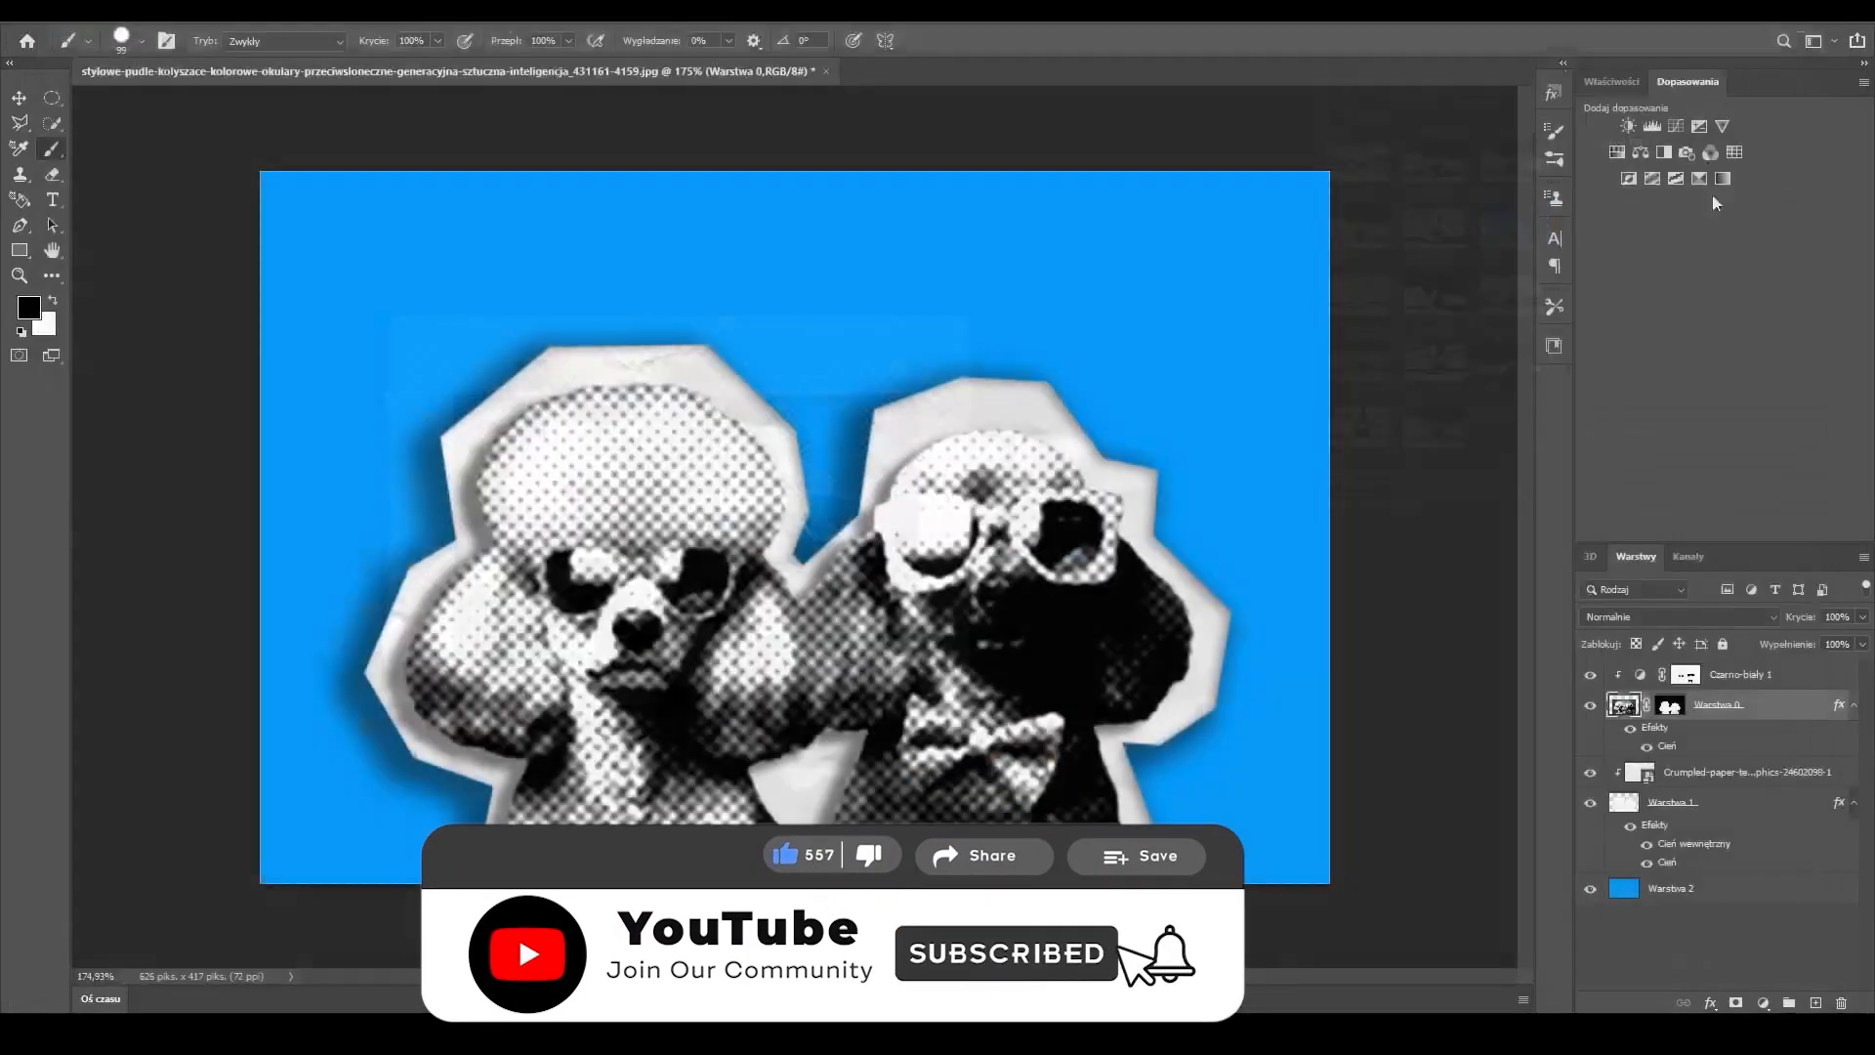
- Preview other blend modes on Warstwa 0 and return it to Normal
{"action": "left_click", "coordinate": [1676, 616]}
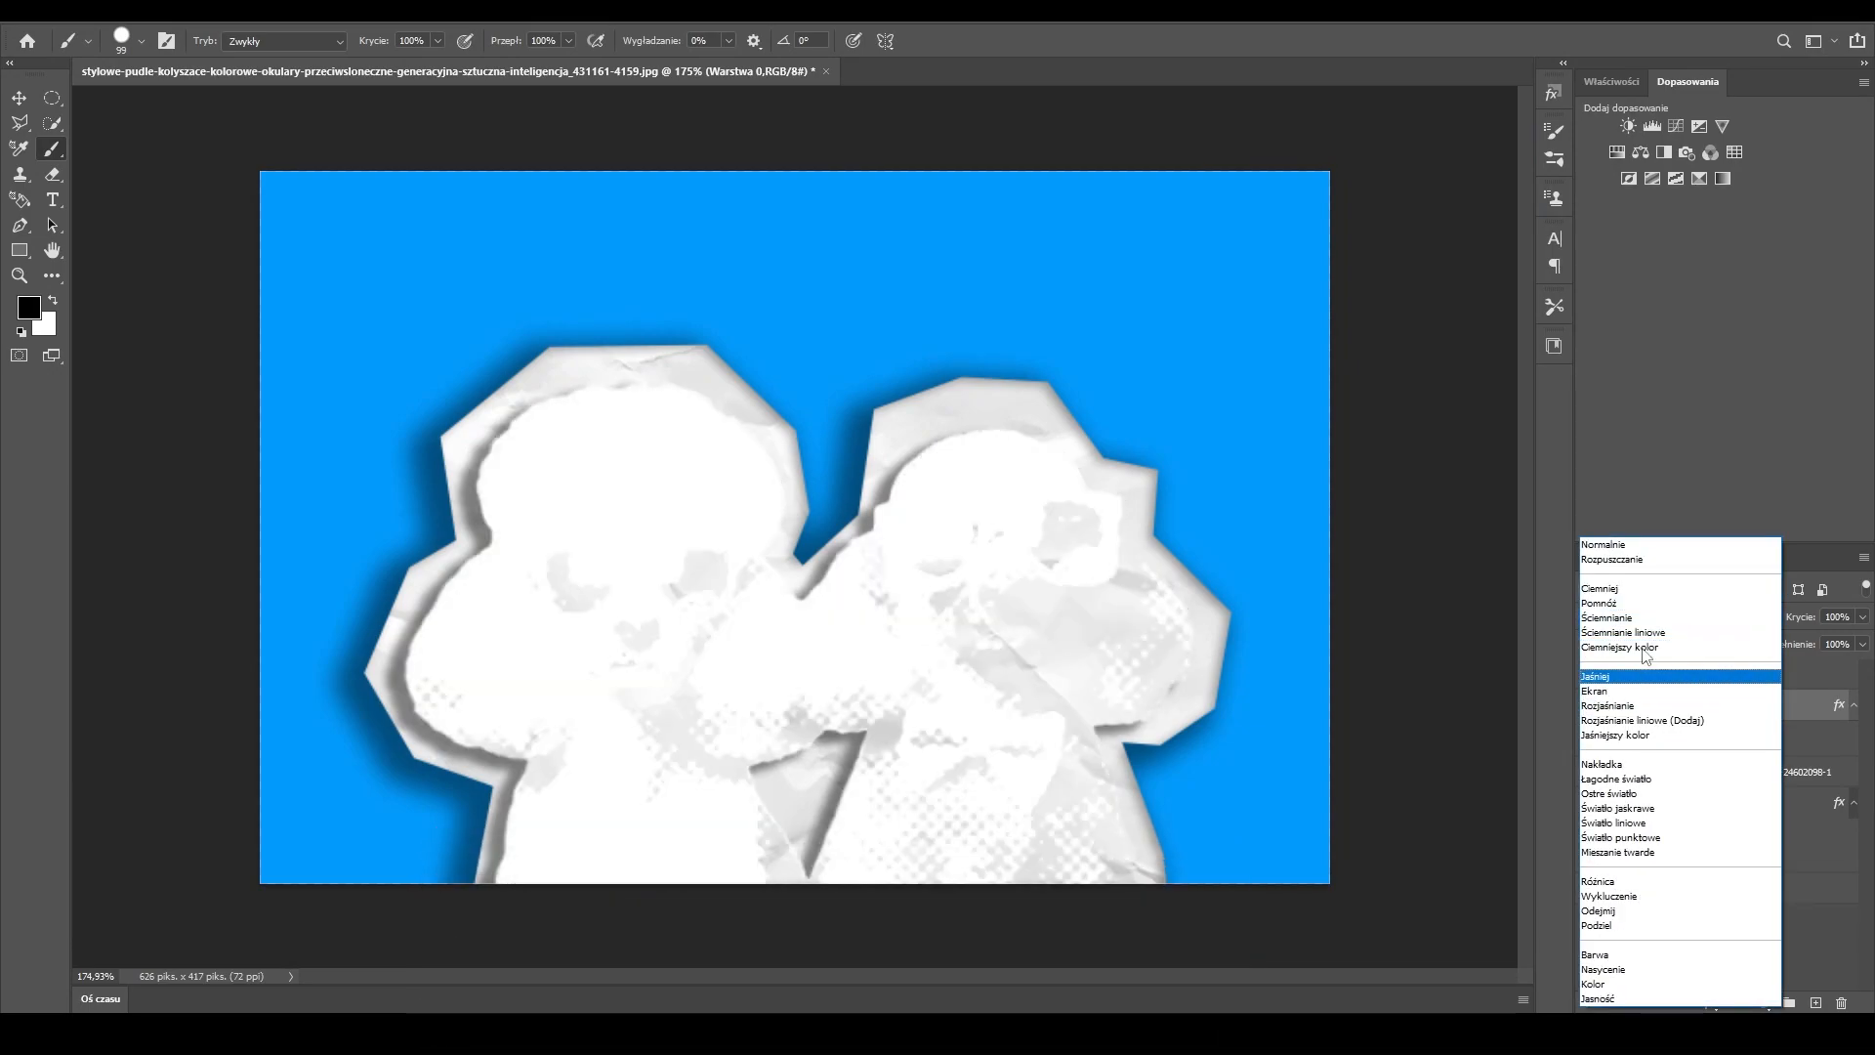
{"action": "left_click", "coordinate": [1658, 544]}
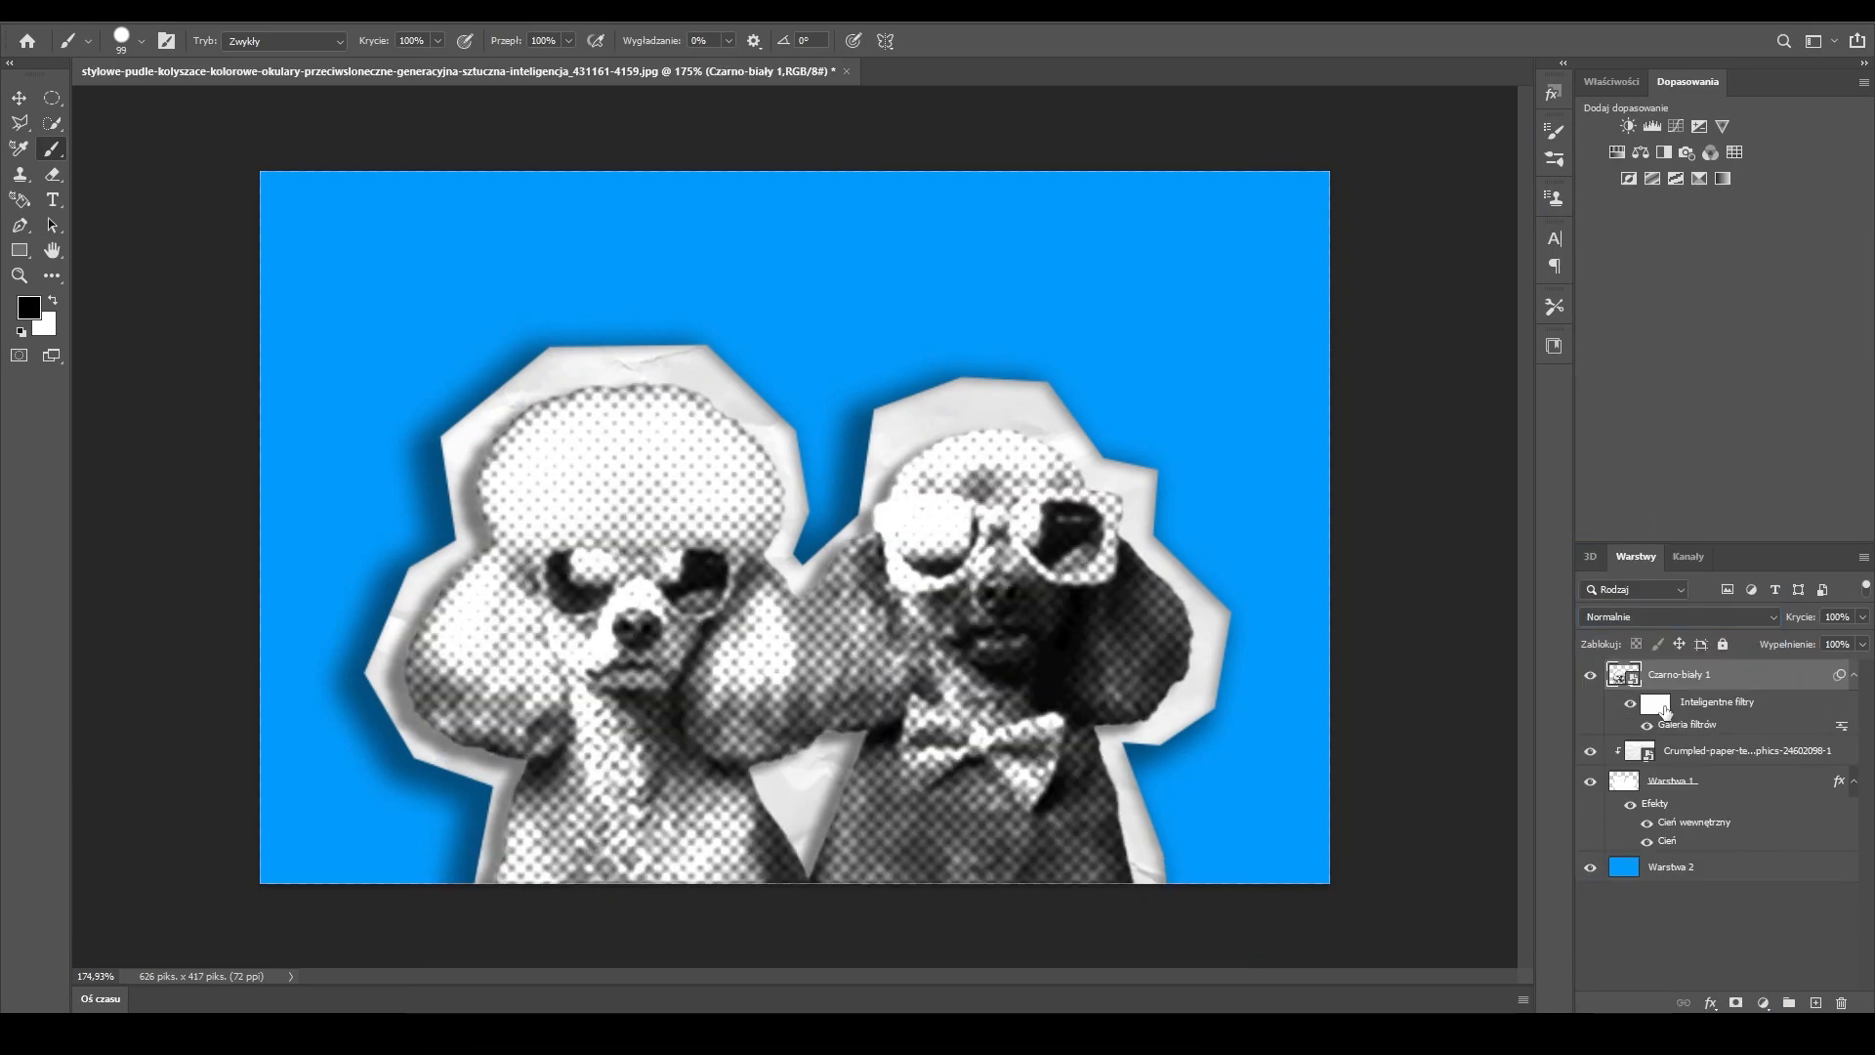
- Shrink the brush, switch its colour to black and try a stroke on the smart filter mask over the pink glasses
{"action": "scroll", "coordinate": [959, 536], "scroll_direction": "up", "scroll_amount": 3}
{"action": "scroll", "coordinate": [959, 536], "scroll_direction": "up", "scroll_amount": 2}
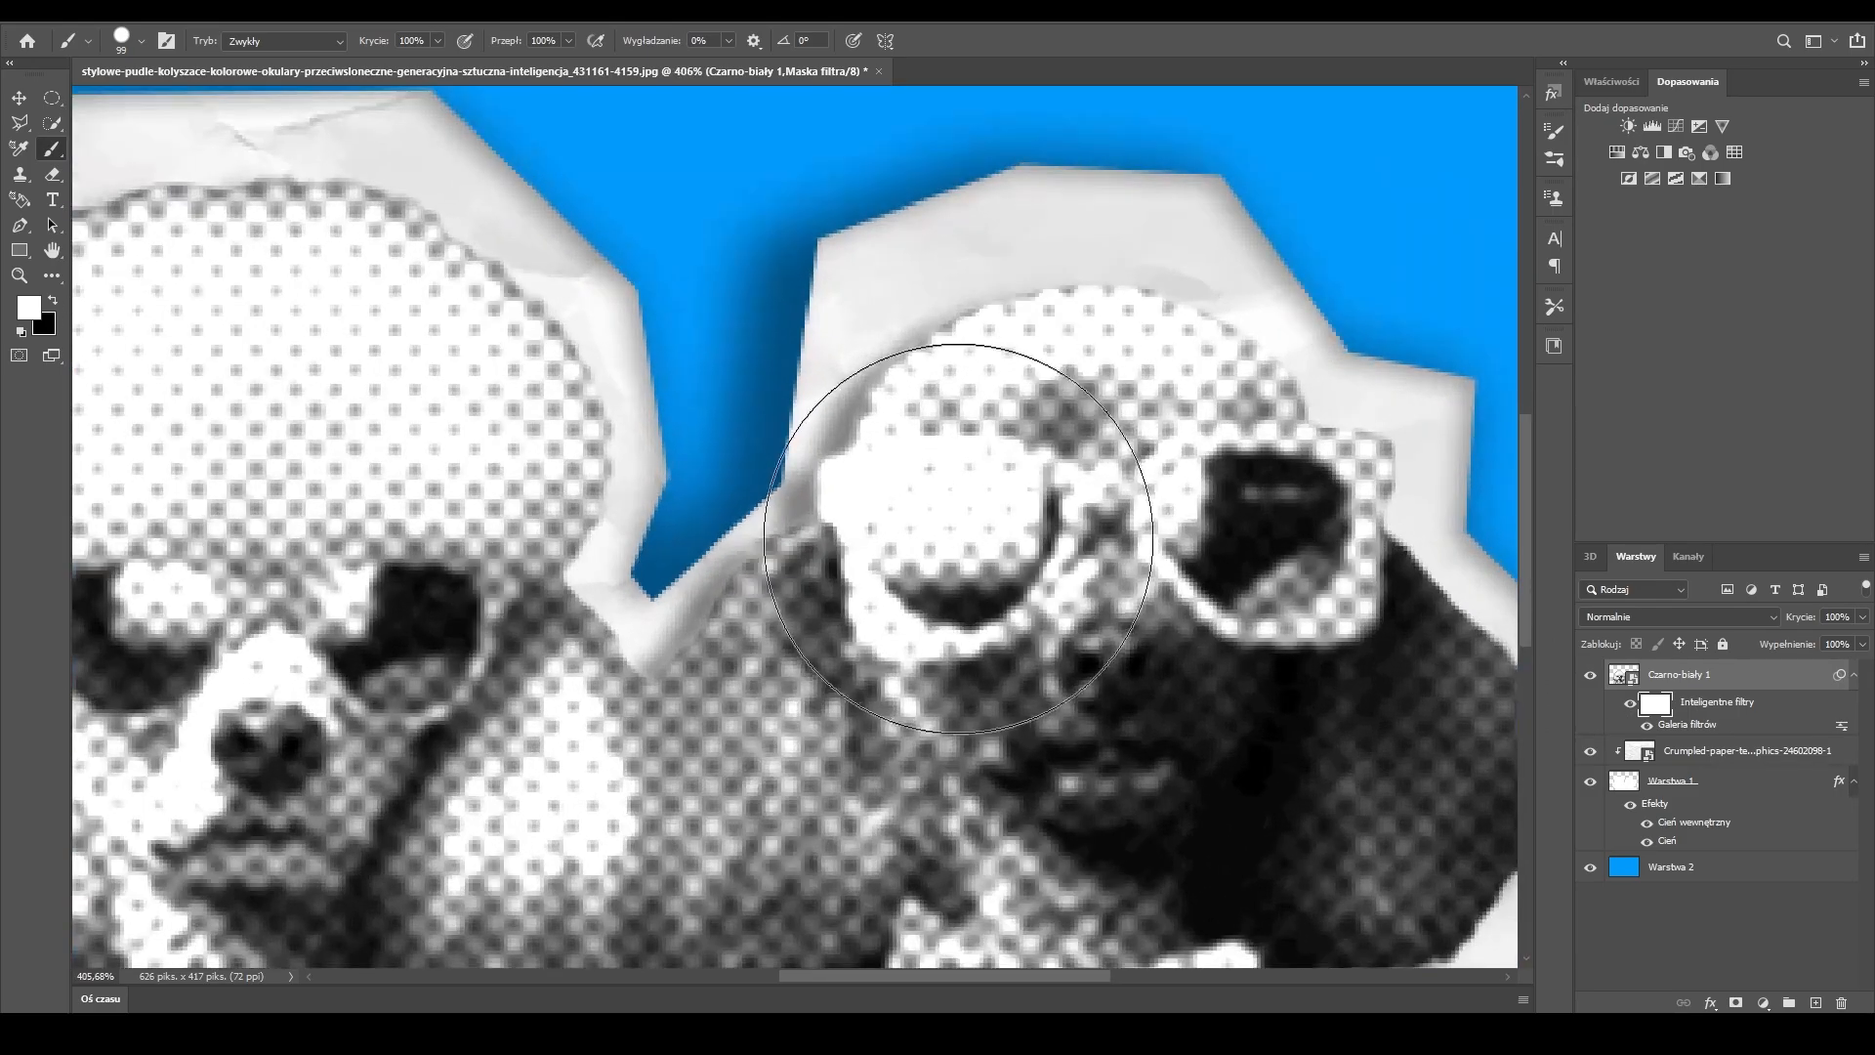
{"action": "left_click", "coordinate": [141, 42]}
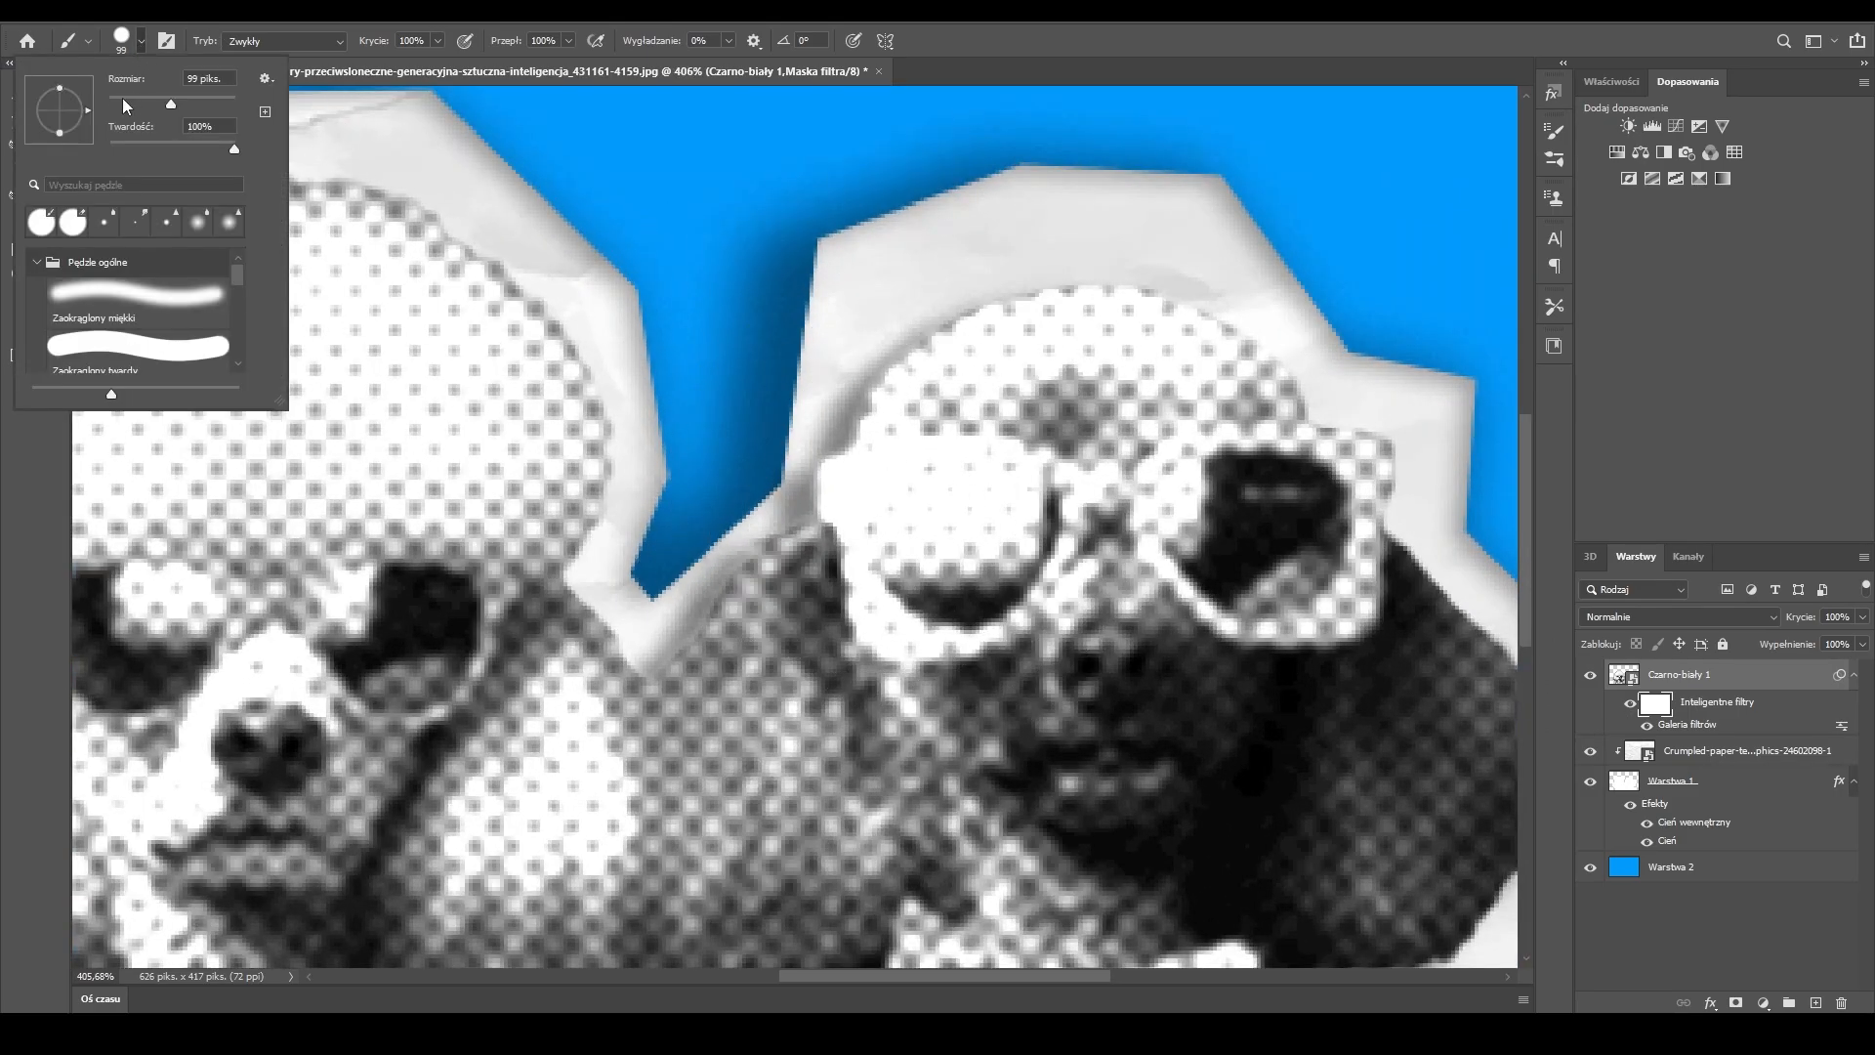
{"action": "left_click", "coordinate": [935, 496]}
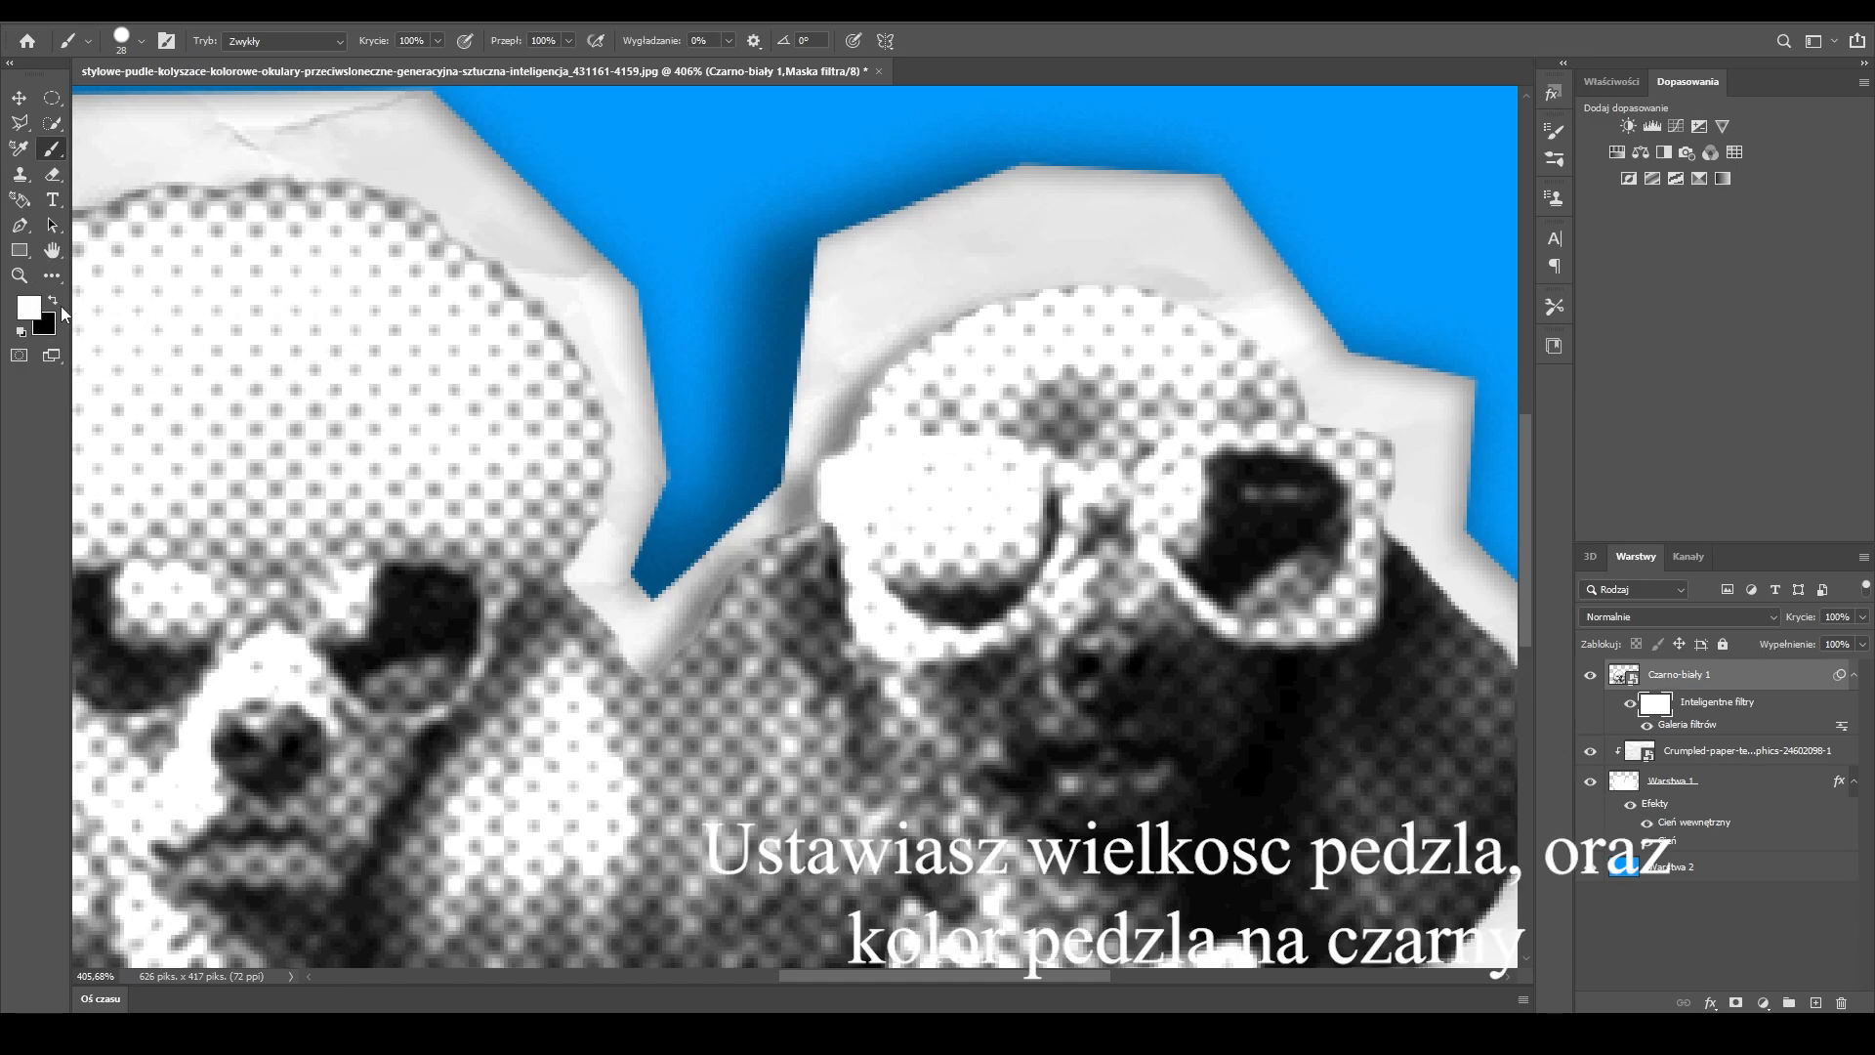
{"action": "key", "text": "x"}
{"action": "mouse_move", "coordinate": [1036, 518]}
{"action": "left_mouse_down"}
{"action": "mouse_move", "coordinate": [941, 498]}
{"action": "mouse_move", "coordinate": [942, 536]}
{"action": "mouse_move", "coordinate": [879, 493]}
{"action": "mouse_move", "coordinate": [904, 518]}
{"action": "left_mouse_up"}
{"action": "key", "text": "ctrl+z"}
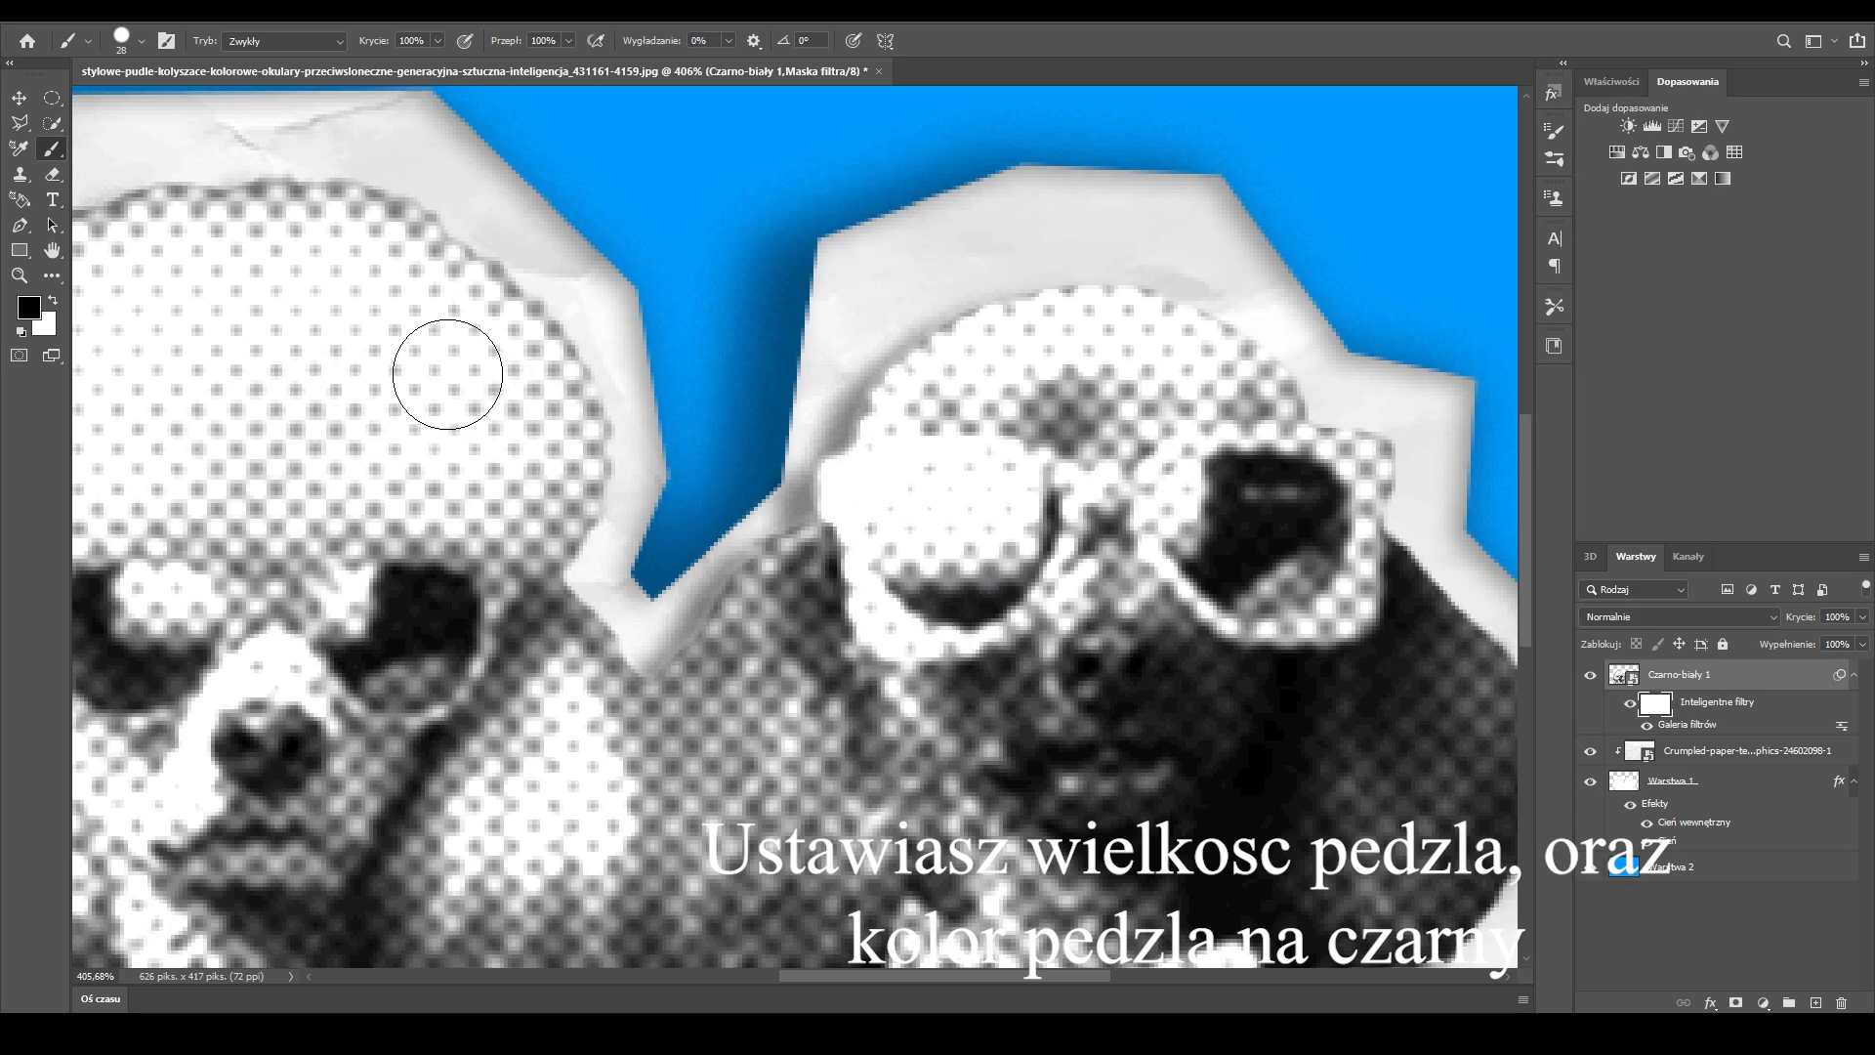
- Set the brush to 12 px and paint the filter mask black over the left lens and frame of the pink glasses
{"action": "left_click", "coordinate": [142, 41]}
{"action": "left_click_drag", "start_coordinate": [123, 103], "coordinate": [113, 103]}
{"action": "mouse_move", "coordinate": [893, 477]}
{"action": "left_mouse_down"}
{"action": "mouse_move", "coordinate": [842, 474]}
{"action": "mouse_move", "coordinate": [842, 492]}
{"action": "mouse_move", "coordinate": [950, 634]}
{"action": "mouse_move", "coordinate": [1124, 491]}
{"action": "mouse_move", "coordinate": [937, 561]}
{"action": "left_mouse_up"}
{"action": "key", "text": "ctrl+z"}
{"action": "scroll", "coordinate": [1025, 532], "scroll_direction": "down", "scroll_amount": 5}
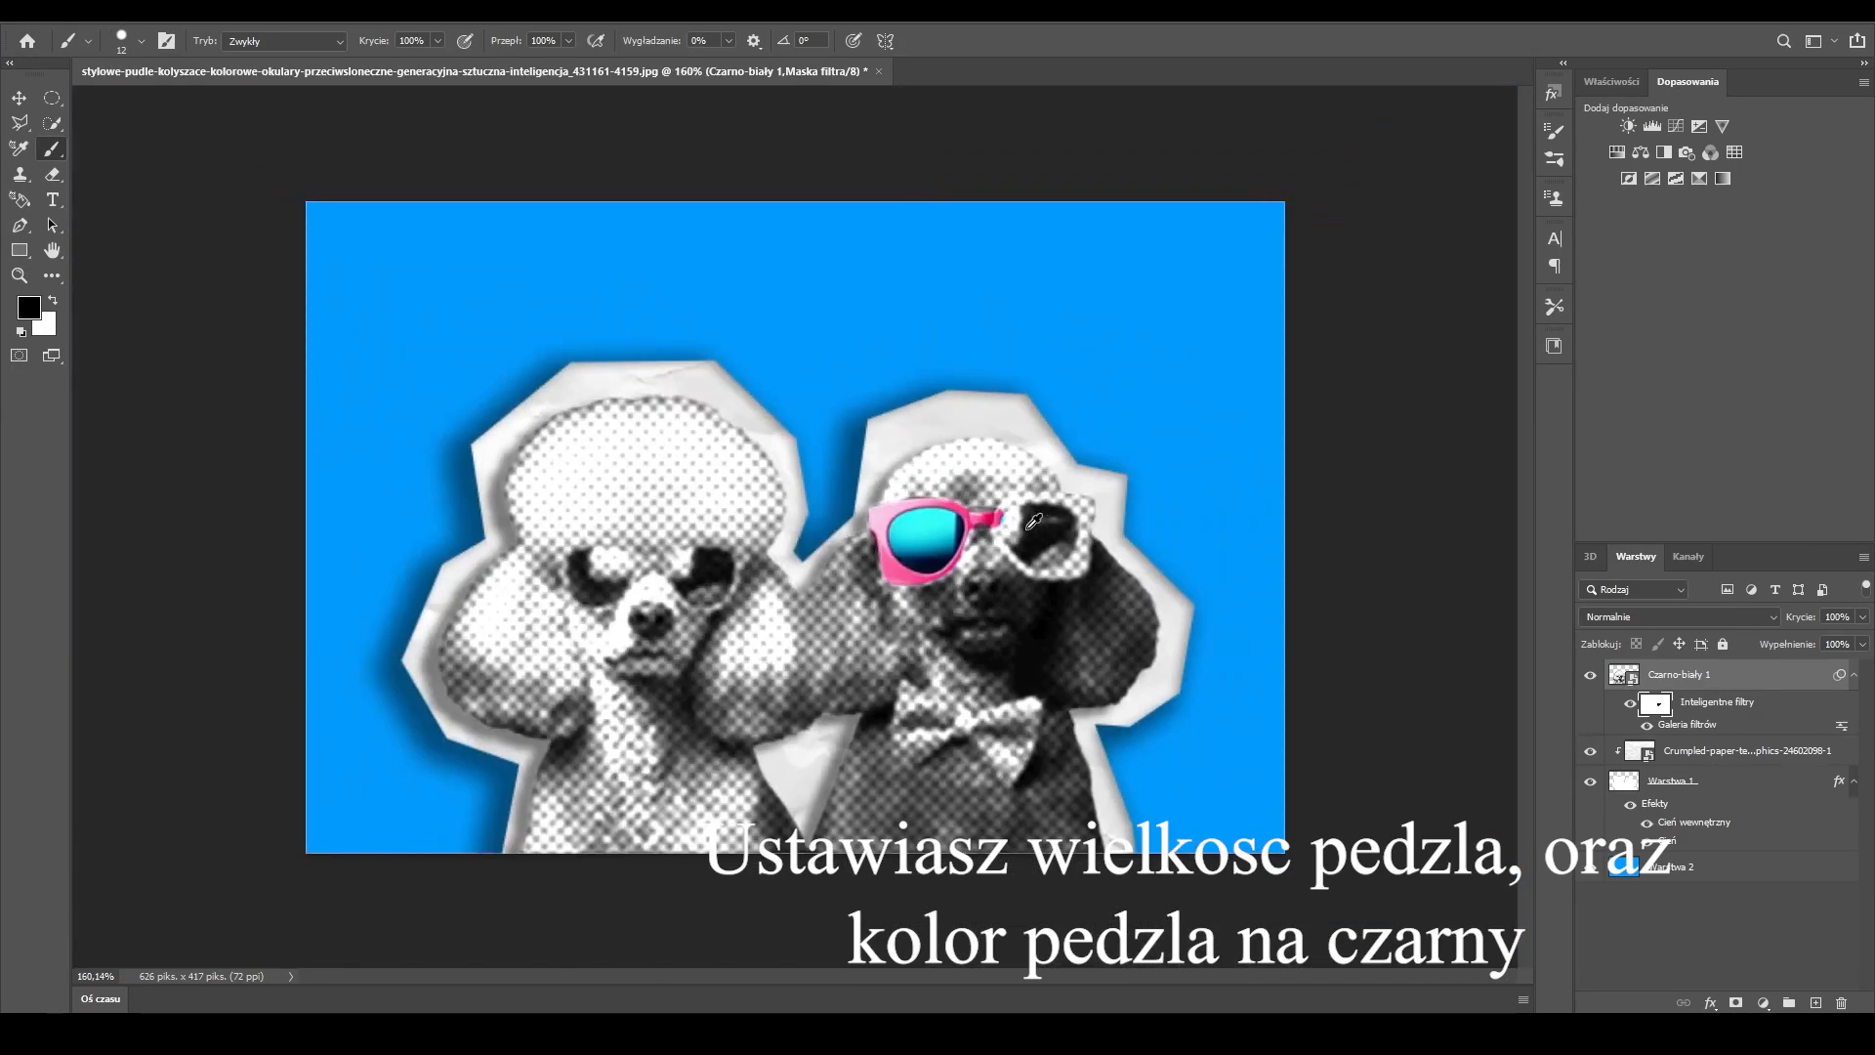
- Paint the filter mask black over the bridge and right lens of the pink glasses to bring back their colour
{"action": "scroll", "coordinate": [1036, 532], "scroll_direction": "up", "scroll_amount": 4}
{"action": "scroll", "coordinate": [1066, 547], "scroll_direction": "up", "scroll_amount": 7}
{"action": "mouse_move", "coordinate": [1168, 419]}
{"action": "left_mouse_down"}
{"action": "mouse_move", "coordinate": [1321, 392]}
{"action": "mouse_move", "coordinate": [1268, 540]}
{"action": "mouse_move", "coordinate": [1459, 538]}
{"action": "mouse_move", "coordinate": [1206, 295]}
{"action": "mouse_move", "coordinate": [1463, 386]}
{"action": "mouse_move", "coordinate": [1446, 332]}
{"action": "left_mouse_up"}
{"action": "scroll", "coordinate": [1417, 469], "scroll_direction": "down", "scroll_amount": 1}
{"action": "scroll", "coordinate": [1445, 391], "scroll_direction": "right", "scroll_amount": 2}
{"action": "mouse_move", "coordinate": [1255, 549]}
{"action": "left_mouse_down"}
{"action": "mouse_move", "coordinate": [1266, 479]}
{"action": "mouse_move", "coordinate": [1002, 289]}
{"action": "left_mouse_up"}
{"action": "scroll", "coordinate": [879, 449], "scroll_direction": "down", "scroll_amount": 9}
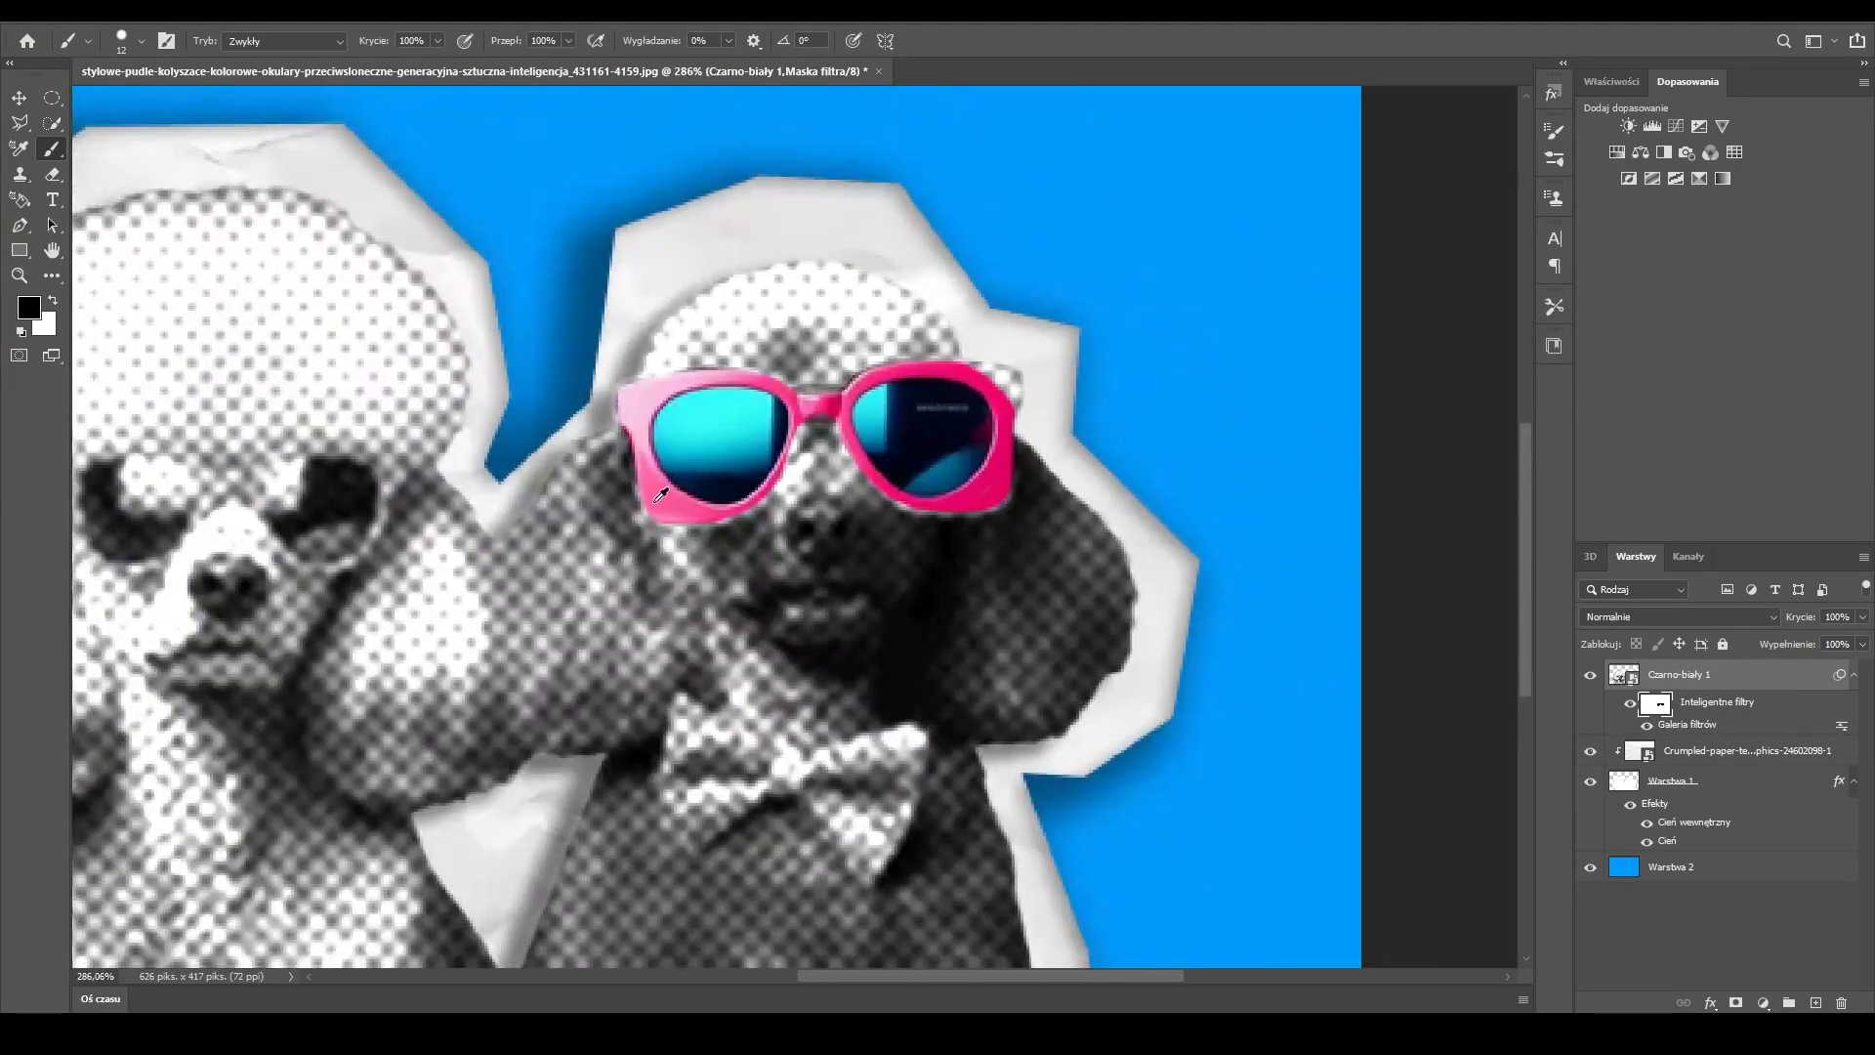
- Paint the filter mask black over the dark poodle's bow tie to restore its original colours without halftone
{"action": "scroll", "coordinate": [979, 792], "scroll_direction": "up", "scroll_amount": 7}
{"action": "mouse_move", "coordinate": [998, 769]}
{"action": "left_mouse_down"}
{"action": "mouse_move", "coordinate": [782, 645]}
{"action": "mouse_move", "coordinate": [788, 911]}
{"action": "mouse_move", "coordinate": [983, 789]}
{"action": "left_mouse_up"}
{"action": "key", "text": "ctrl+z"}
{"action": "mouse_move", "coordinate": [994, 765]}
{"action": "left_mouse_down"}
{"action": "mouse_move", "coordinate": [828, 695]}
{"action": "mouse_move", "coordinate": [845, 874]}
{"action": "mouse_move", "coordinate": [762, 762]}
{"action": "mouse_move", "coordinate": [1172, 703]}
{"action": "mouse_move", "coordinate": [1182, 820]}
{"action": "mouse_move", "coordinate": [1161, 713]}
{"action": "left_mouse_up"}
{"action": "scroll", "coordinate": [1182, 820], "scroll_direction": "down", "scroll_amount": 2}
- Paint the filter mask black over the white poodle's red glasses to restore their colour
{"action": "scroll", "coordinate": [1243, 642], "scroll_direction": "down", "scroll_amount": 9}
{"action": "scroll", "coordinate": [557, 625], "scroll_direction": "up", "scroll_amount": 8}
{"action": "mouse_move", "coordinate": [457, 428]}
{"action": "left_mouse_down"}
{"action": "mouse_move", "coordinate": [408, 426]}
{"action": "mouse_move", "coordinate": [663, 476]}
{"action": "mouse_move", "coordinate": [452, 502]}
{"action": "mouse_move", "coordinate": [772, 454]}
{"action": "mouse_move", "coordinate": [820, 411]}
{"action": "mouse_move", "coordinate": [971, 445]}
{"action": "mouse_move", "coordinate": [808, 502]}
{"action": "mouse_move", "coordinate": [781, 464]}
{"action": "left_mouse_up"}
{"action": "scroll", "coordinate": [630, 623], "scroll_direction": "down", "scroll_amount": 6}
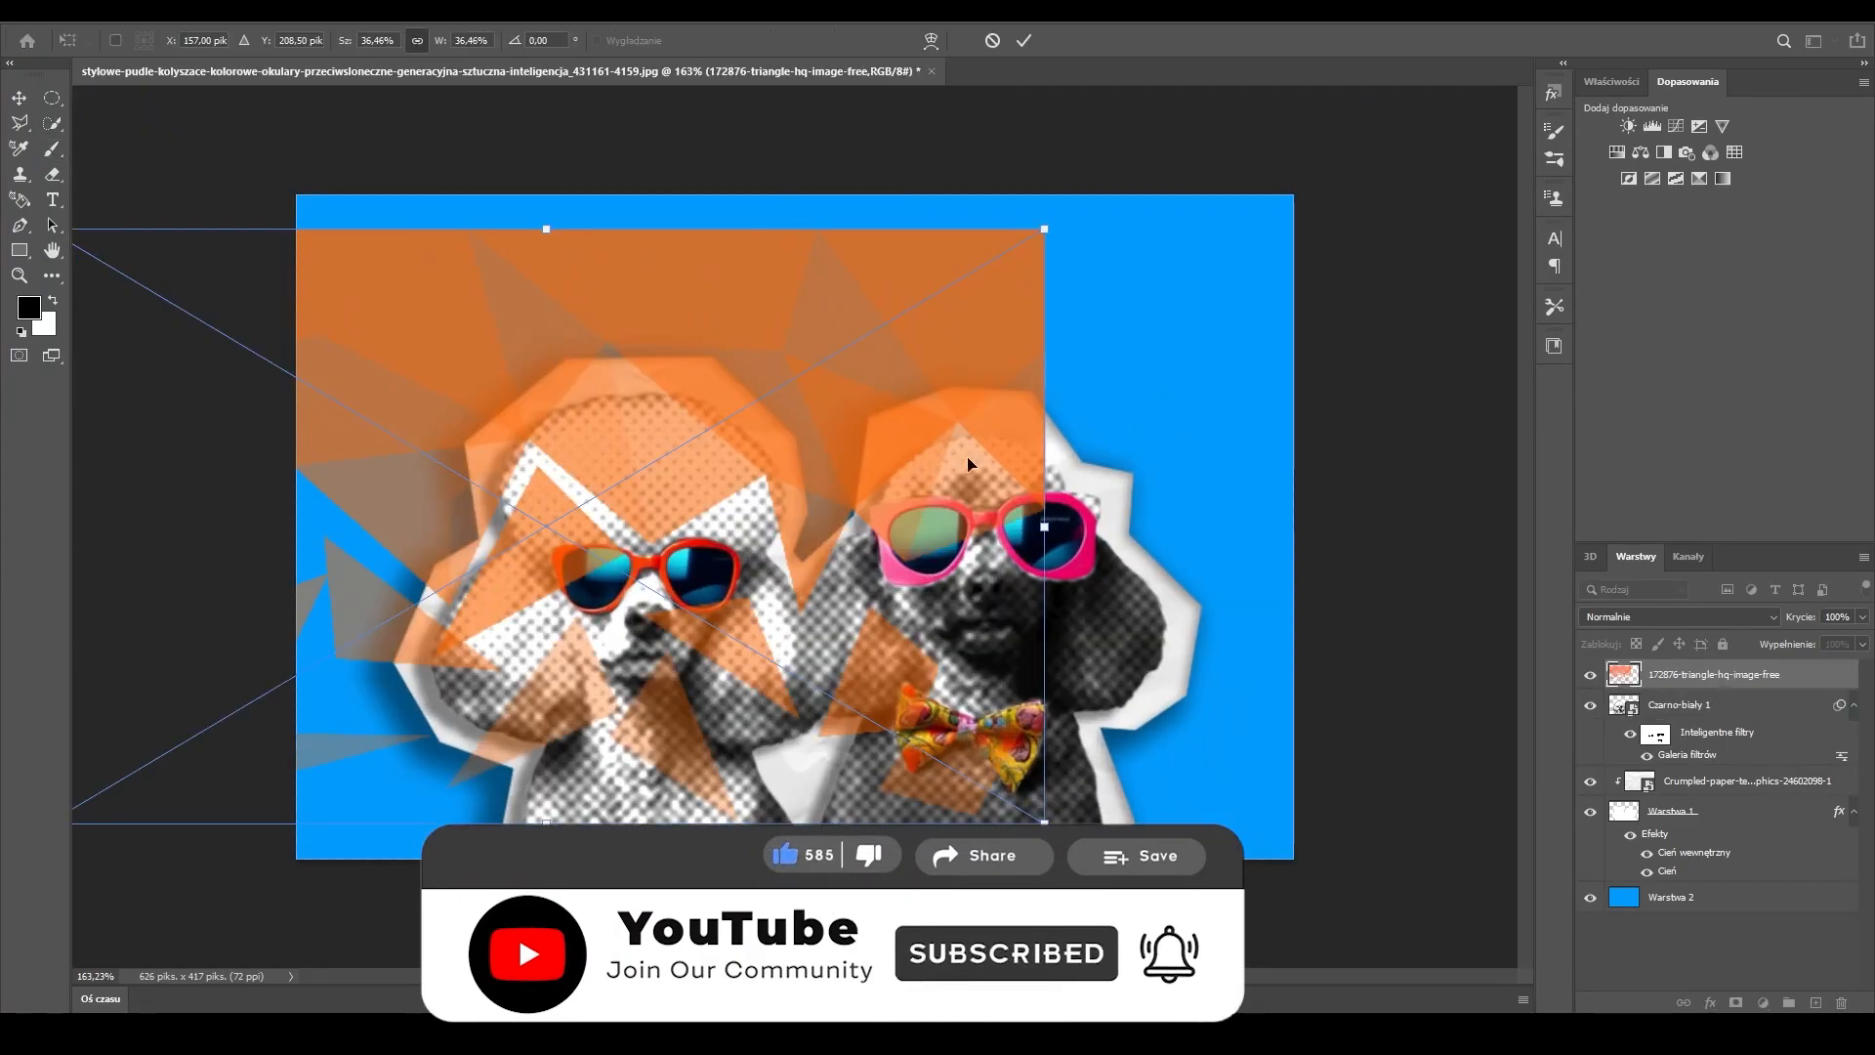
- Position the placed triangle image and scale it to cover the whole canvas
{"action": "left_click_drag", "start_coordinate": [774, 295], "coordinate": [1023, 262]}
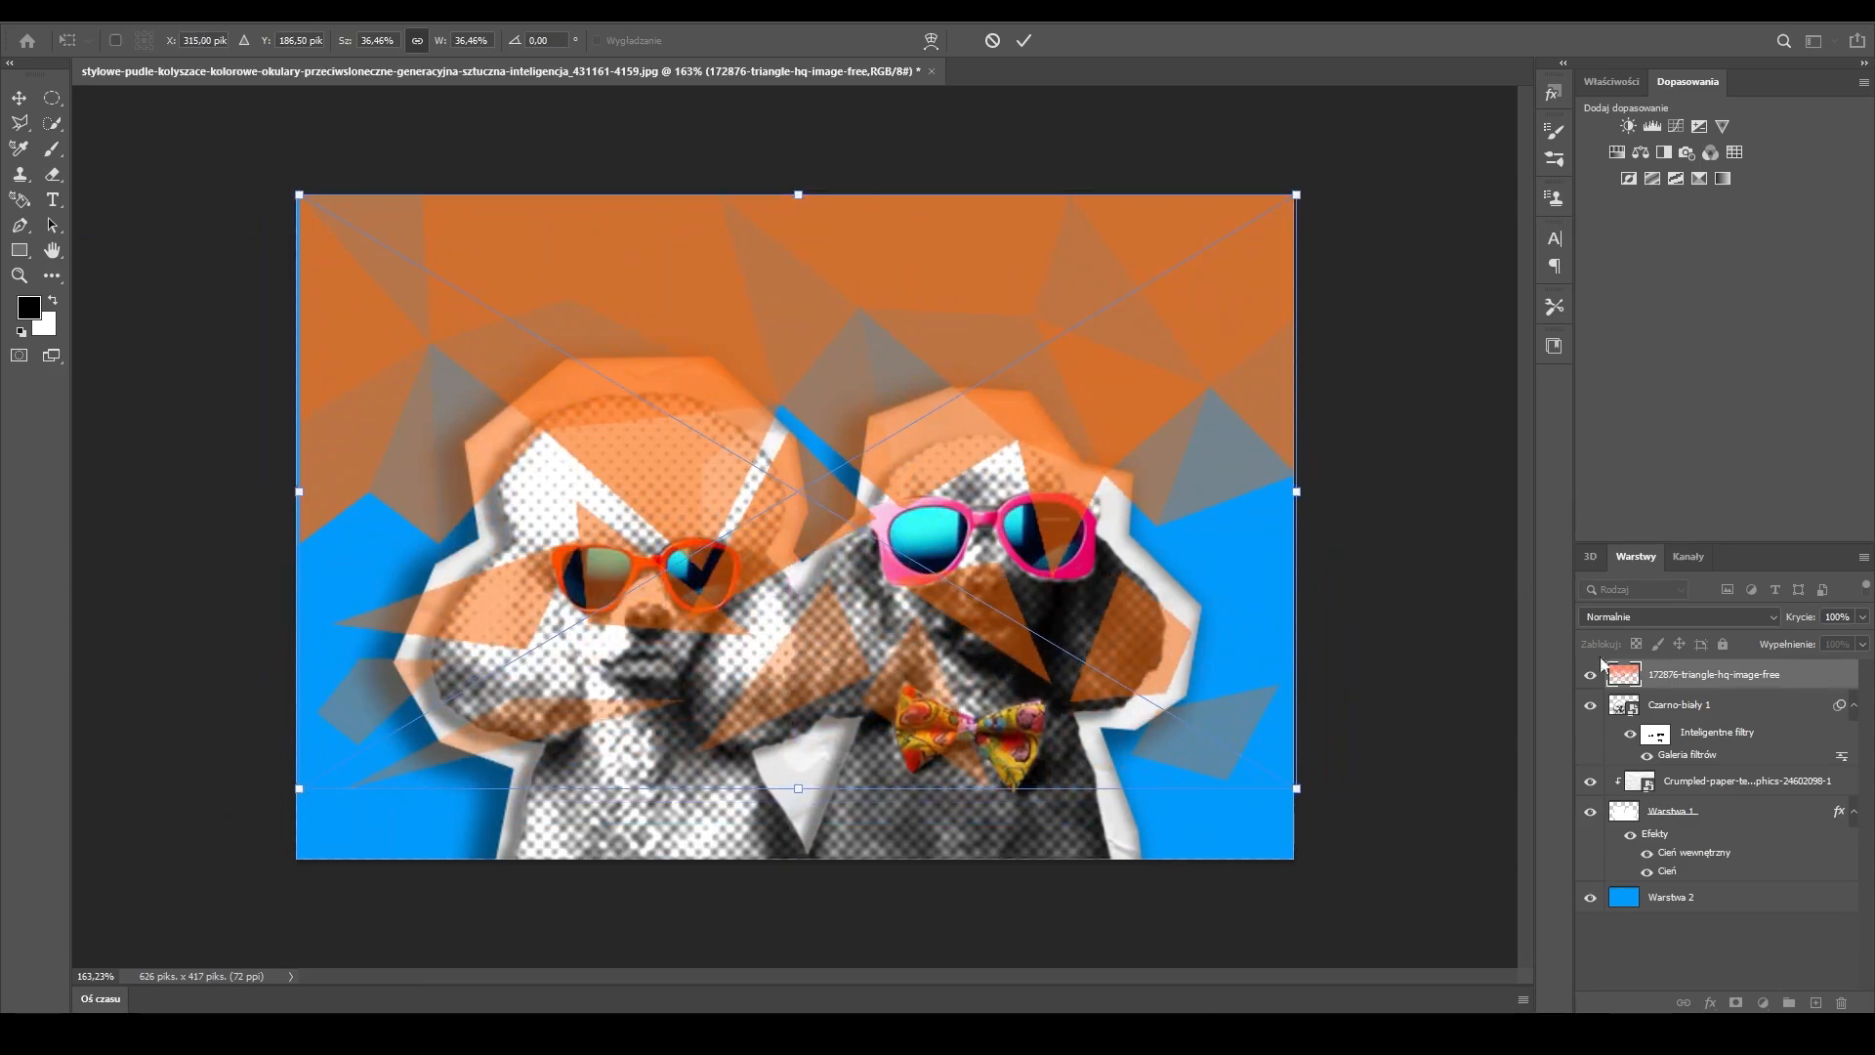
{"action": "mouse_move", "coordinate": [1296, 790]}
{"action": "left_mouse_down"}
{"action": "mouse_move", "coordinate": [1343, 897]}
{"action": "mouse_move", "coordinate": [952, 337]}
{"action": "mouse_move", "coordinate": [967, 333]}
{"action": "left_mouse_up"}
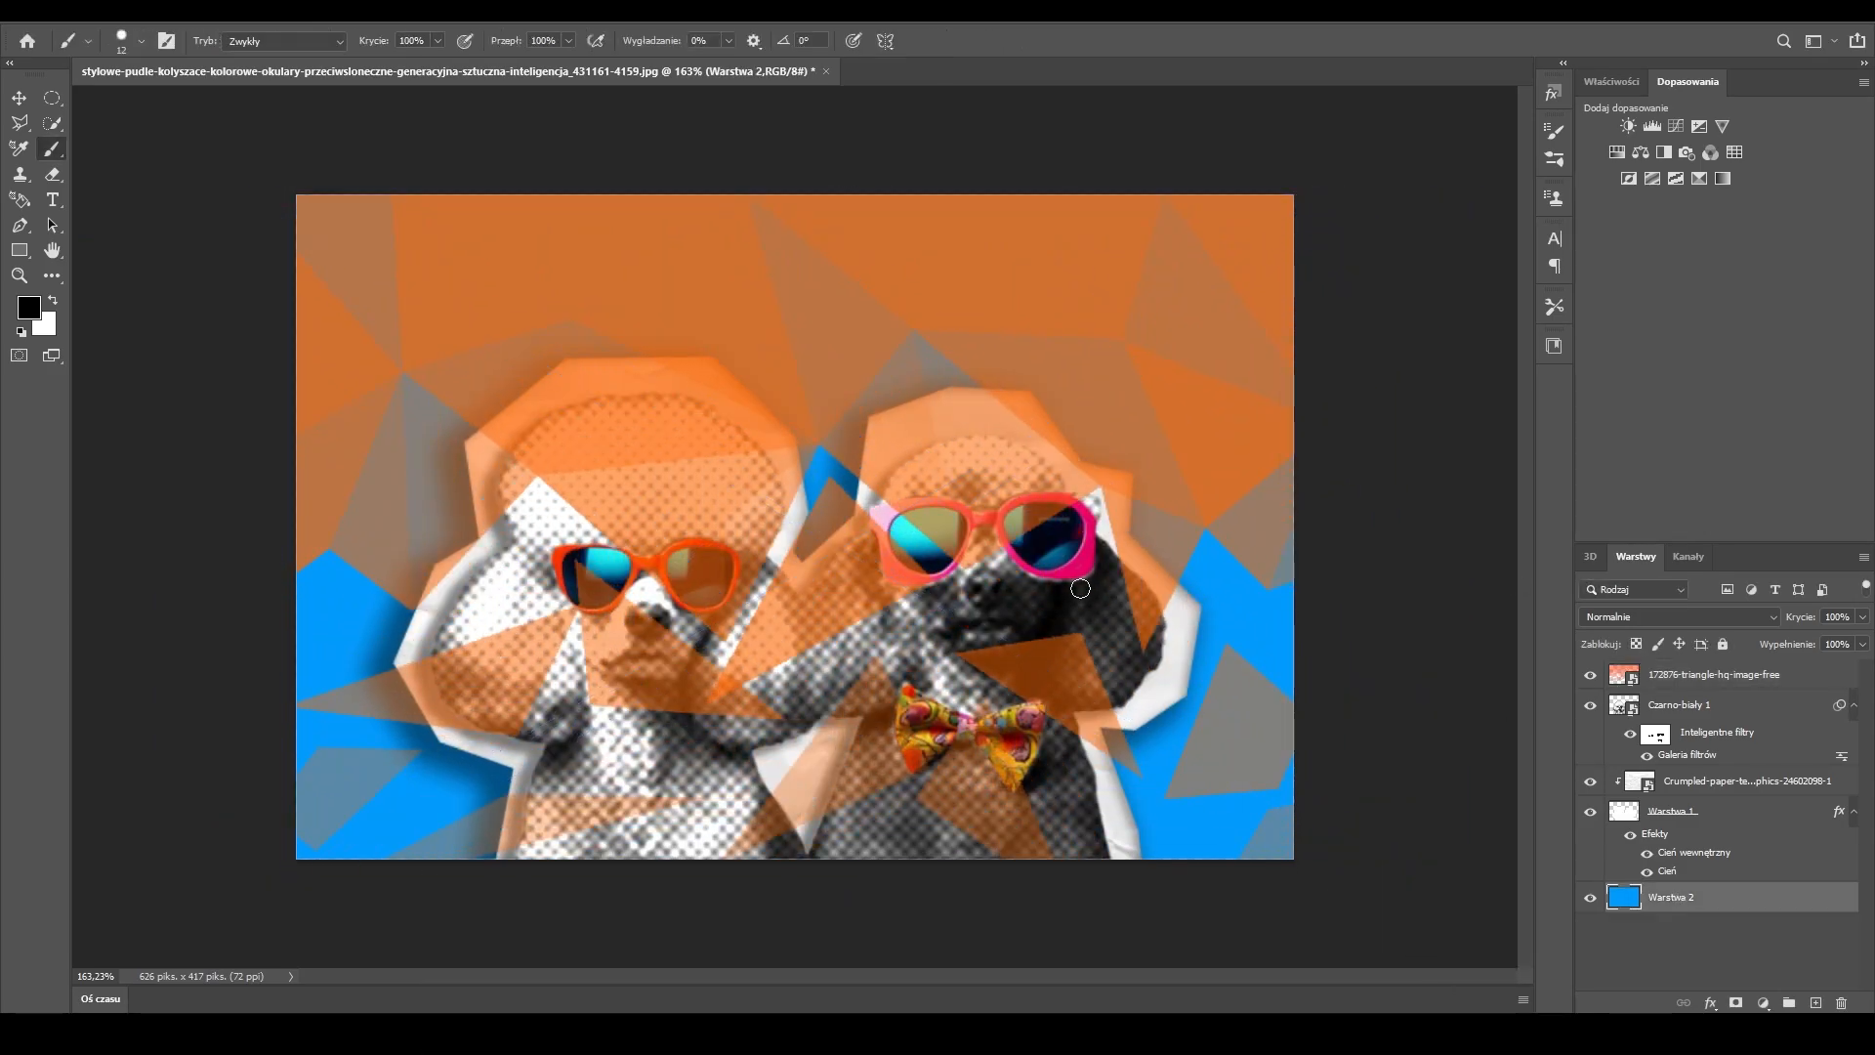
- Fill Warstwa 2 with white and move the triangle image layer directly above it, beneath the paper cut-out
{"action": "key", "text": "ctrl+BackSpace"}
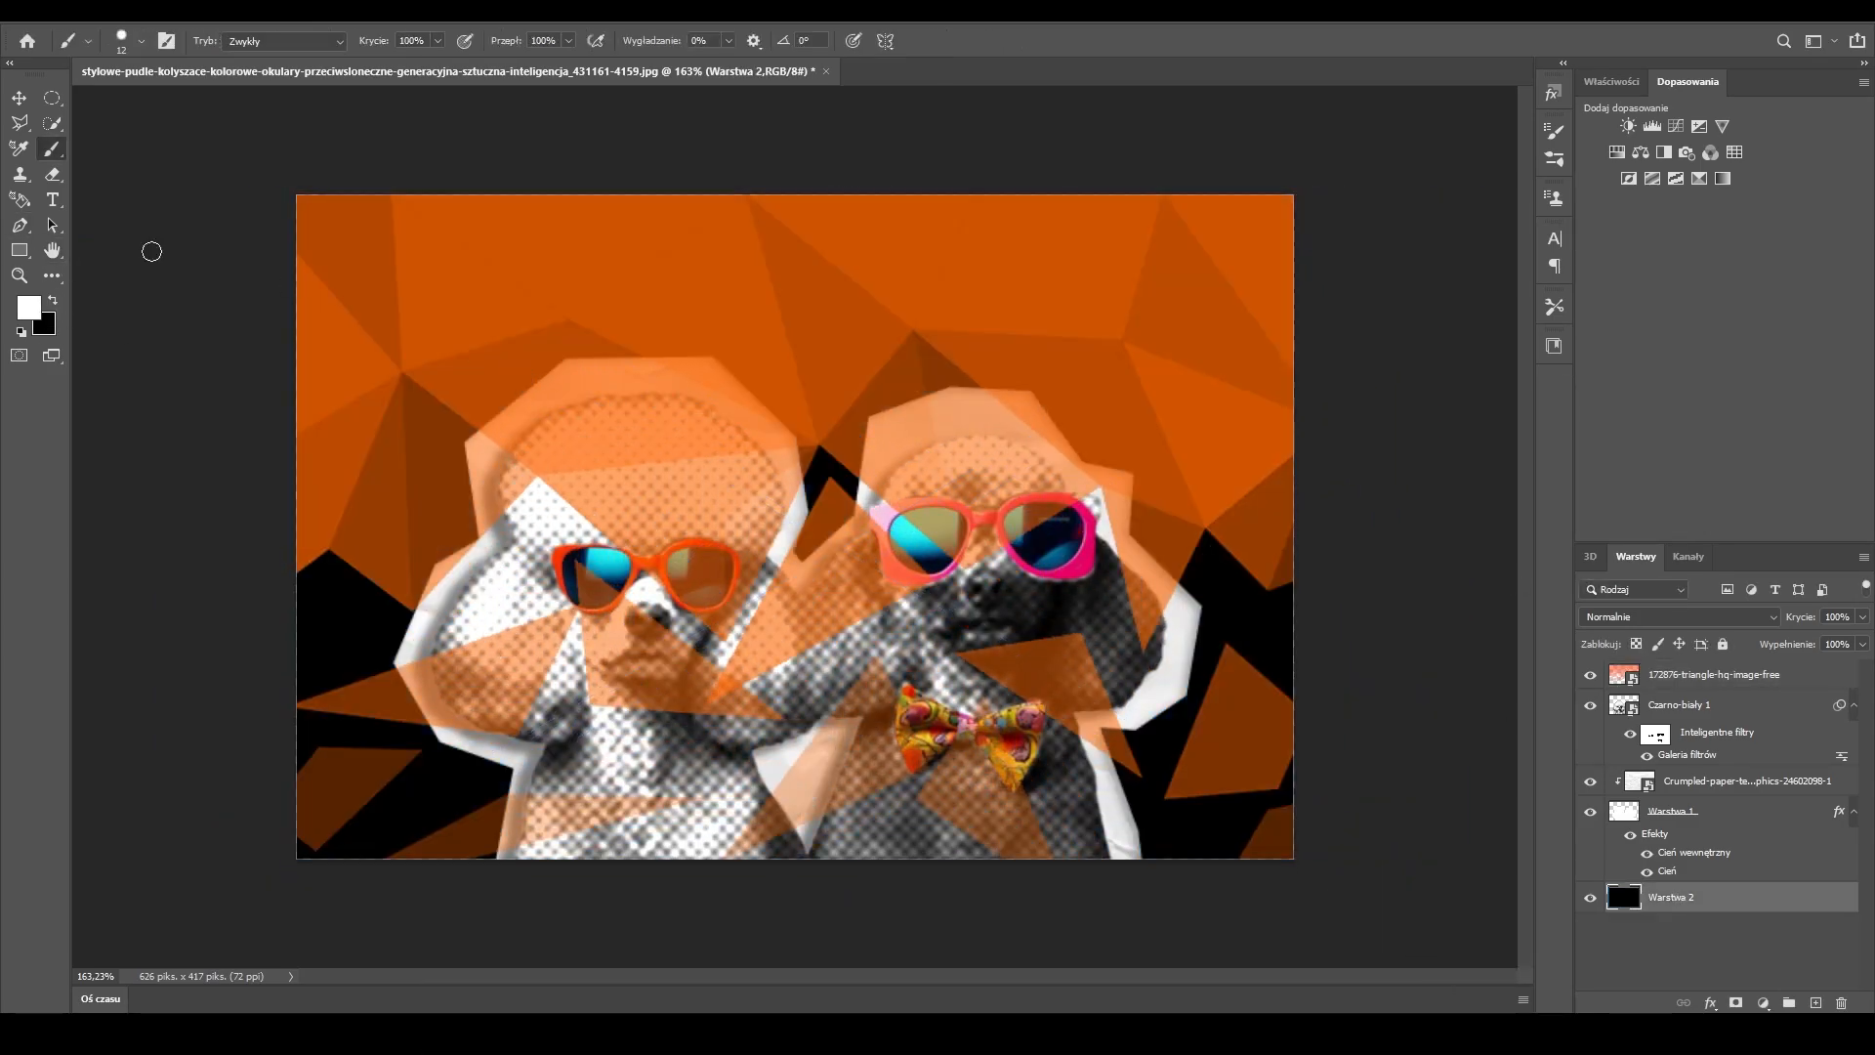
{"action": "left_click", "coordinate": [54, 300]}
{"action": "key", "text": "ctrl+BackSpace"}
{"action": "left_click_drag", "start_coordinate": [1684, 676], "coordinate": [1700, 882]}
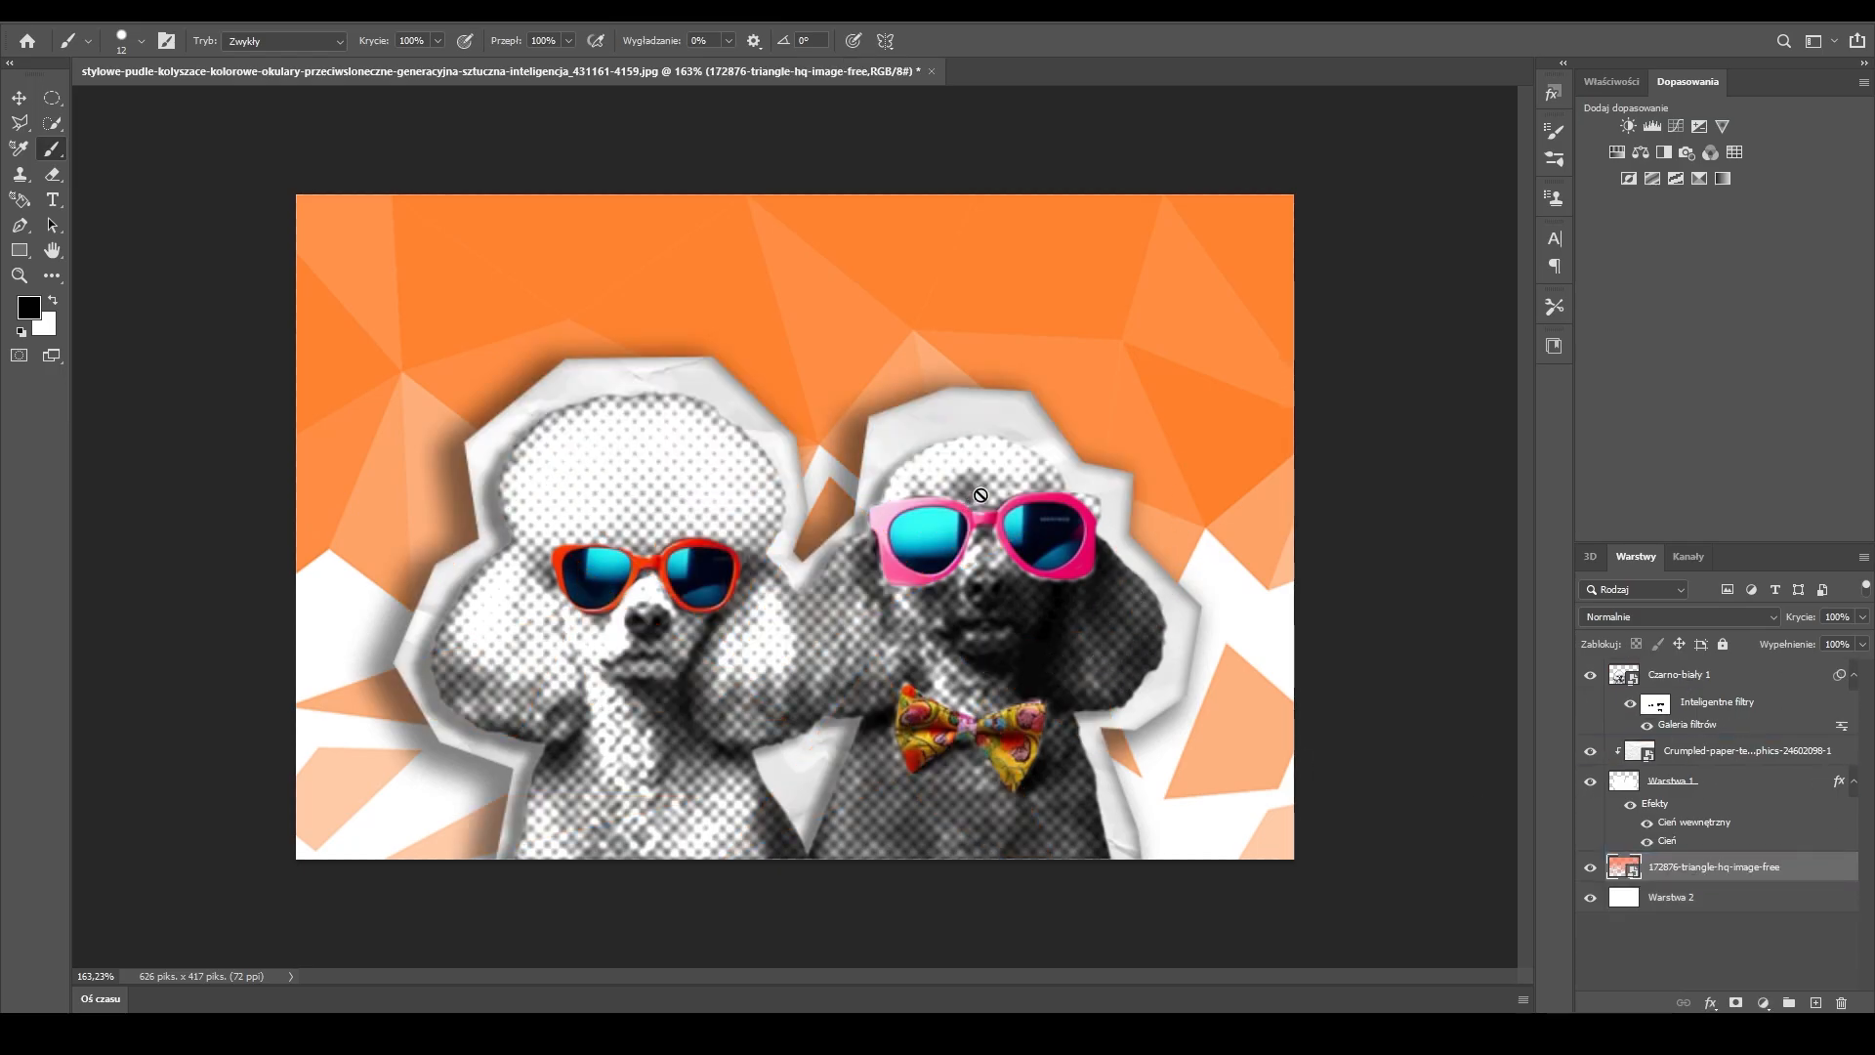
- Clean up the edges of the white poodle's red glasses by painting black on the Czarno-biały 1 filter mask
{"action": "scroll", "coordinate": [631, 585], "scroll_direction": "up", "scroll_amount": 10}
{"action": "left_click", "coordinate": [1716, 755]}
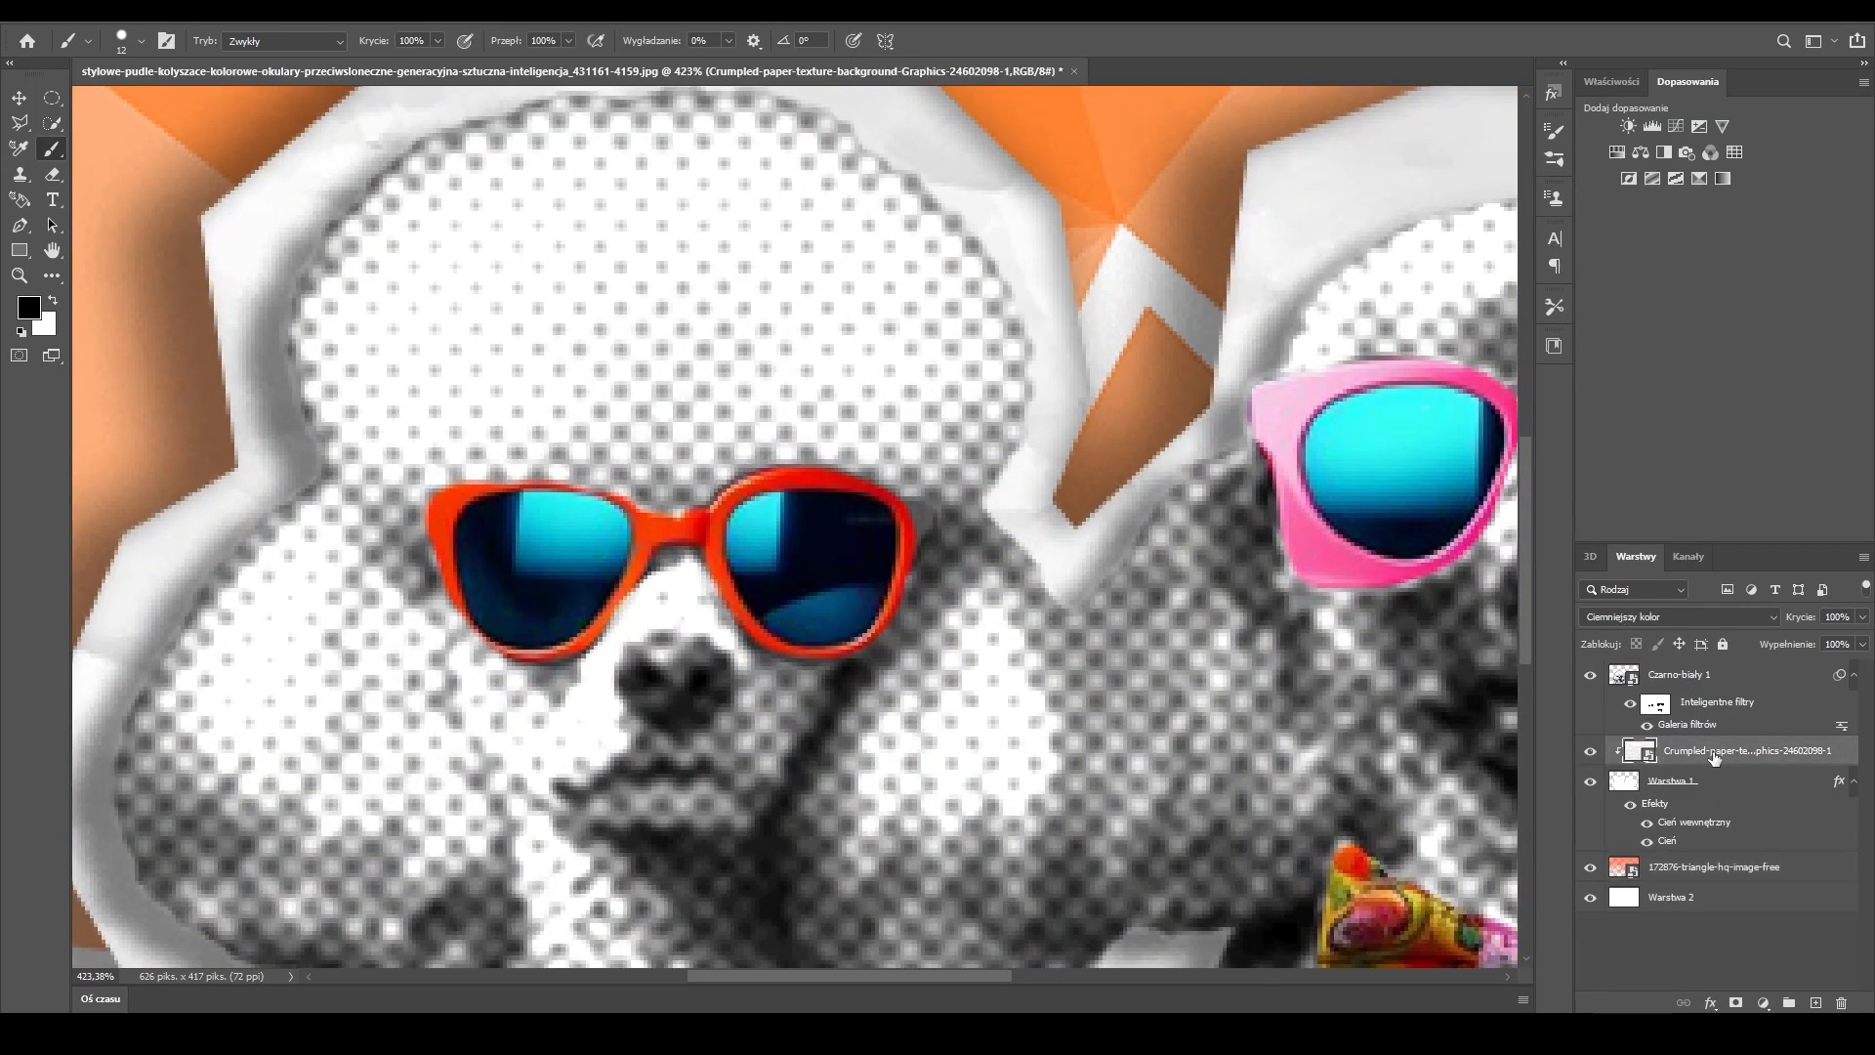
{"action": "left_click", "coordinate": [1658, 705]}
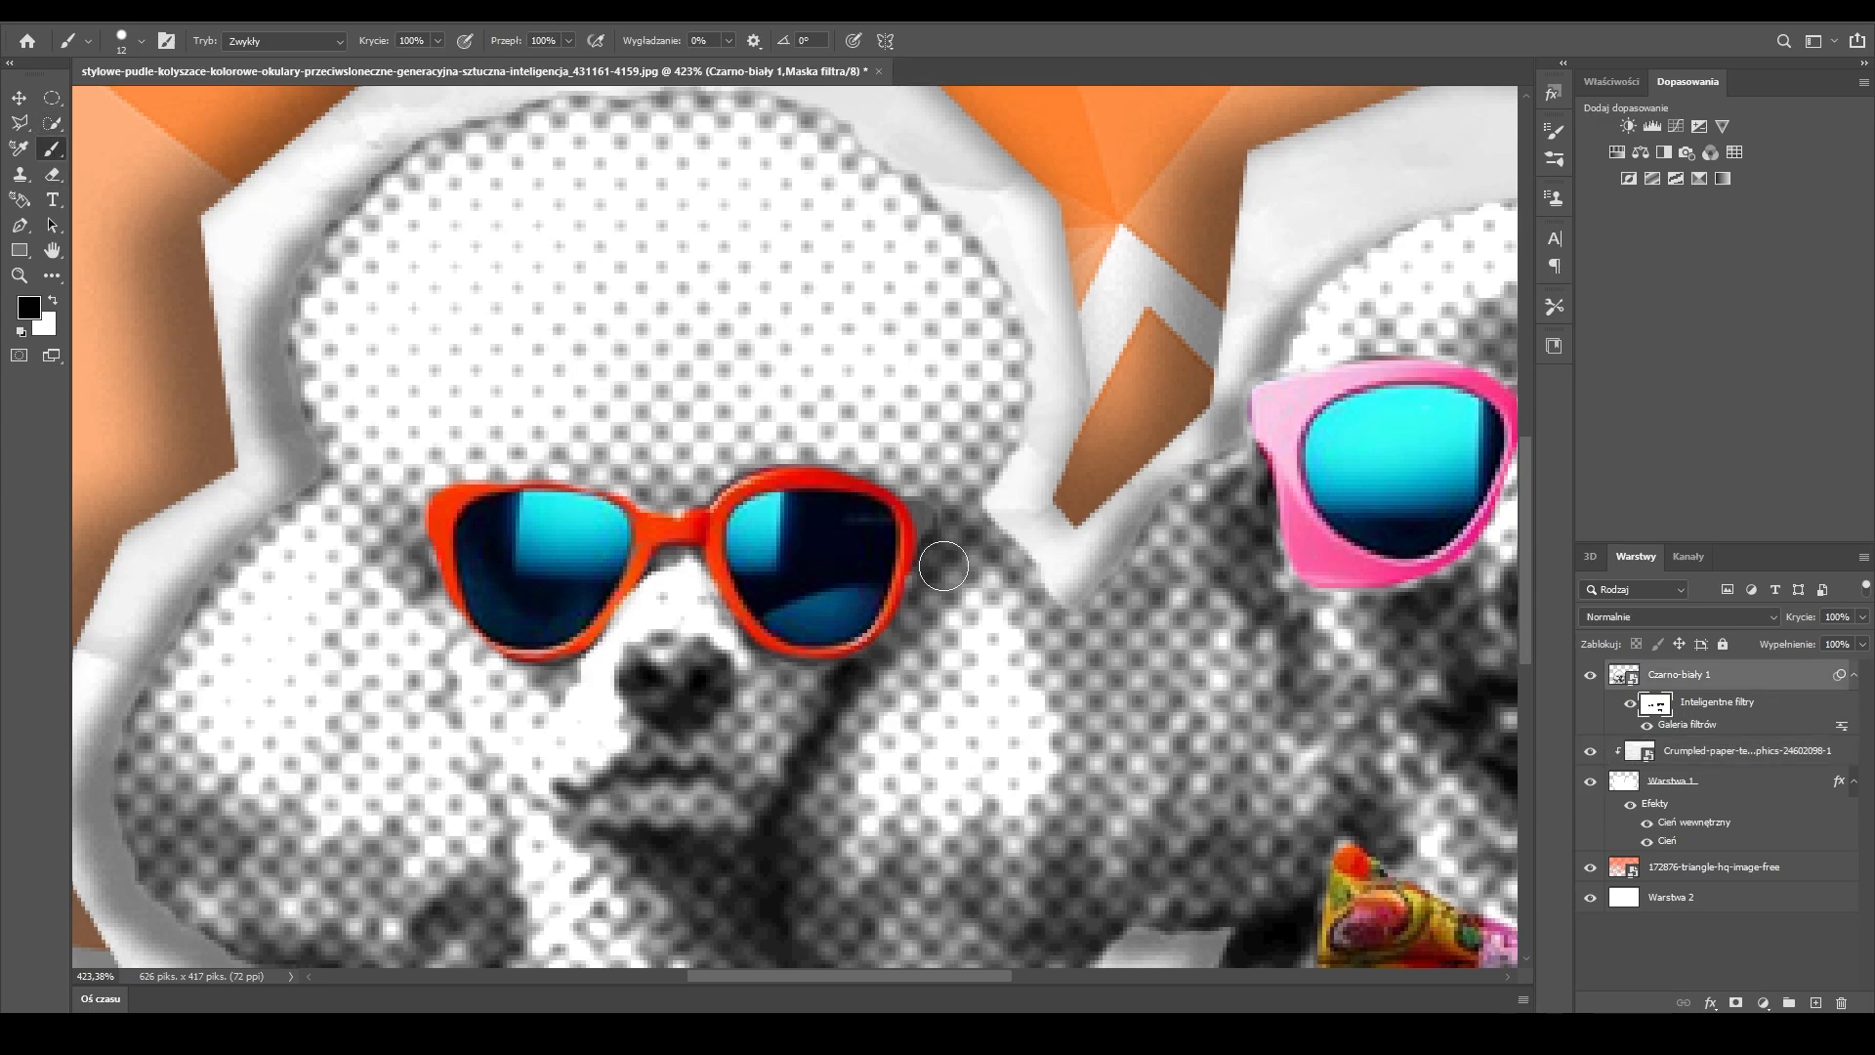
{"action": "mouse_move", "coordinate": [479, 600]}
{"action": "left_mouse_down"}
{"action": "mouse_move", "coordinate": [459, 630]}
{"action": "mouse_move", "coordinate": [616, 576]}
{"action": "left_mouse_up"}
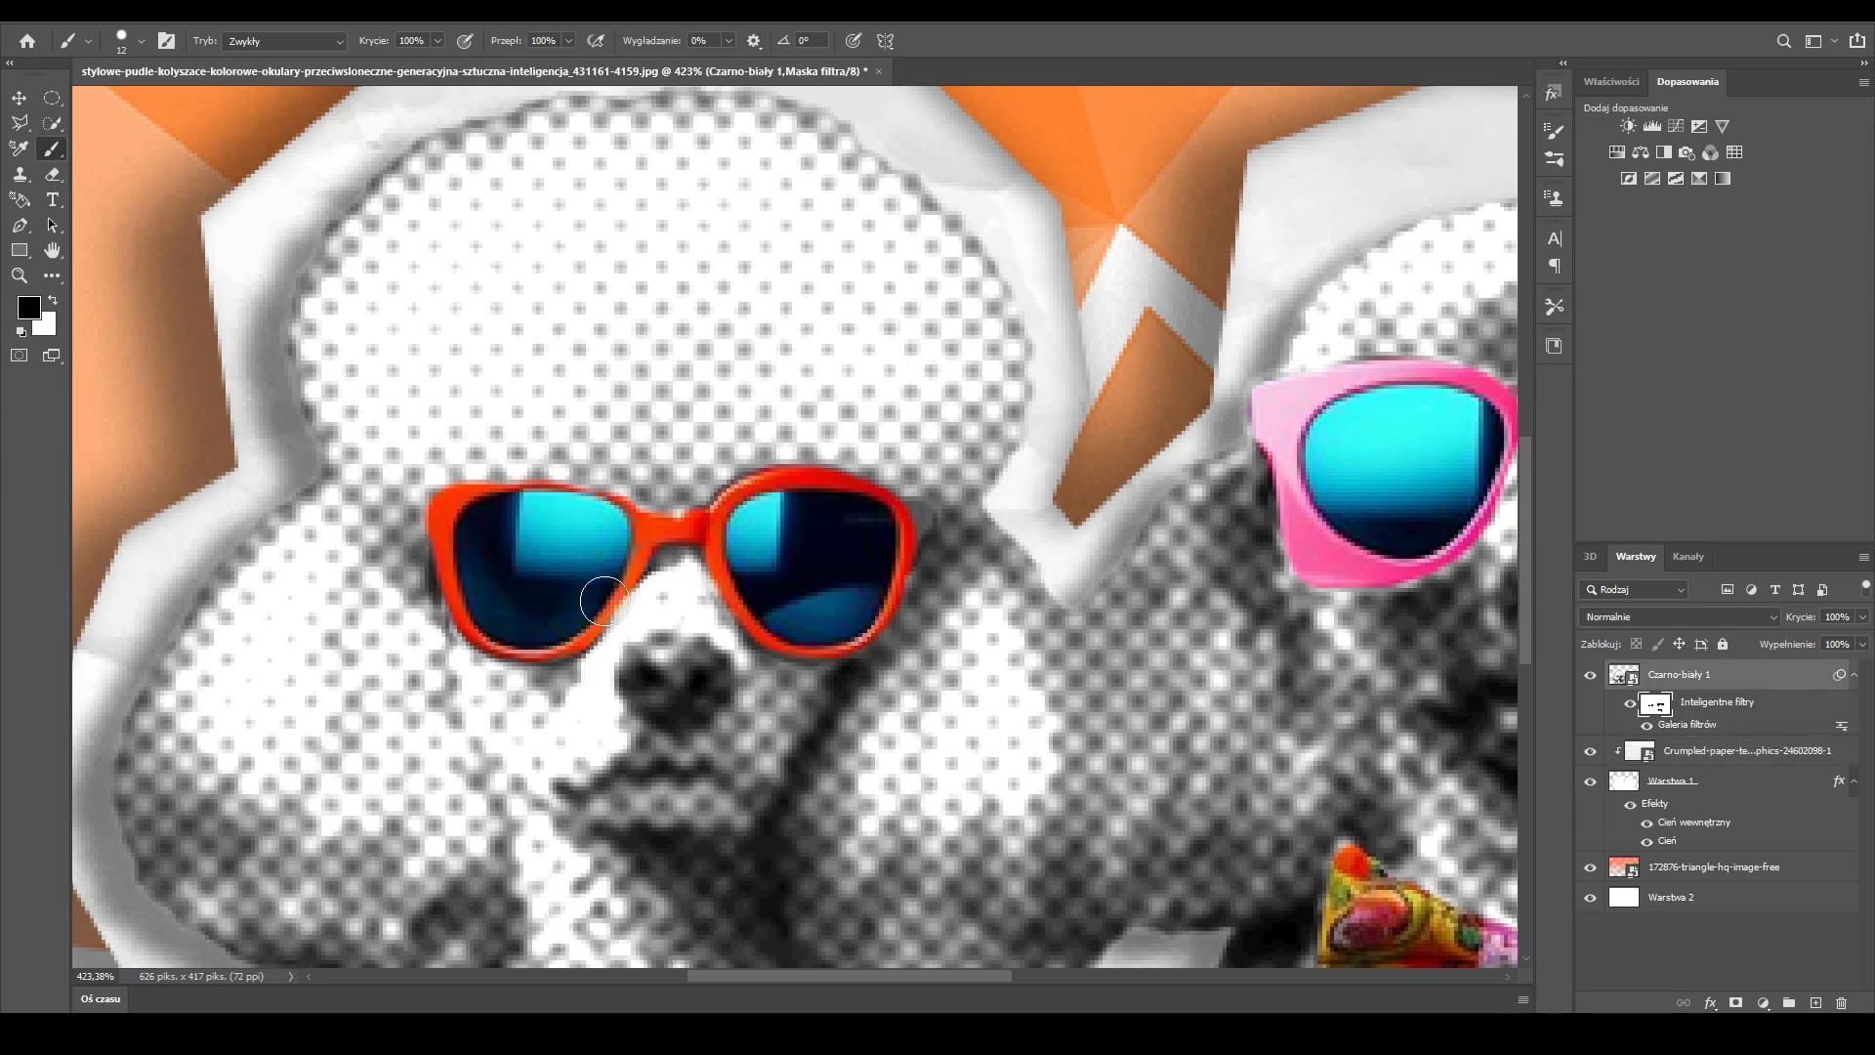
{"action": "mouse_move", "coordinate": [525, 501]}
{"action": "left_mouse_down"}
{"action": "mouse_move", "coordinate": [518, 484]}
{"action": "mouse_move", "coordinate": [444, 555]}
{"action": "left_mouse_up"}
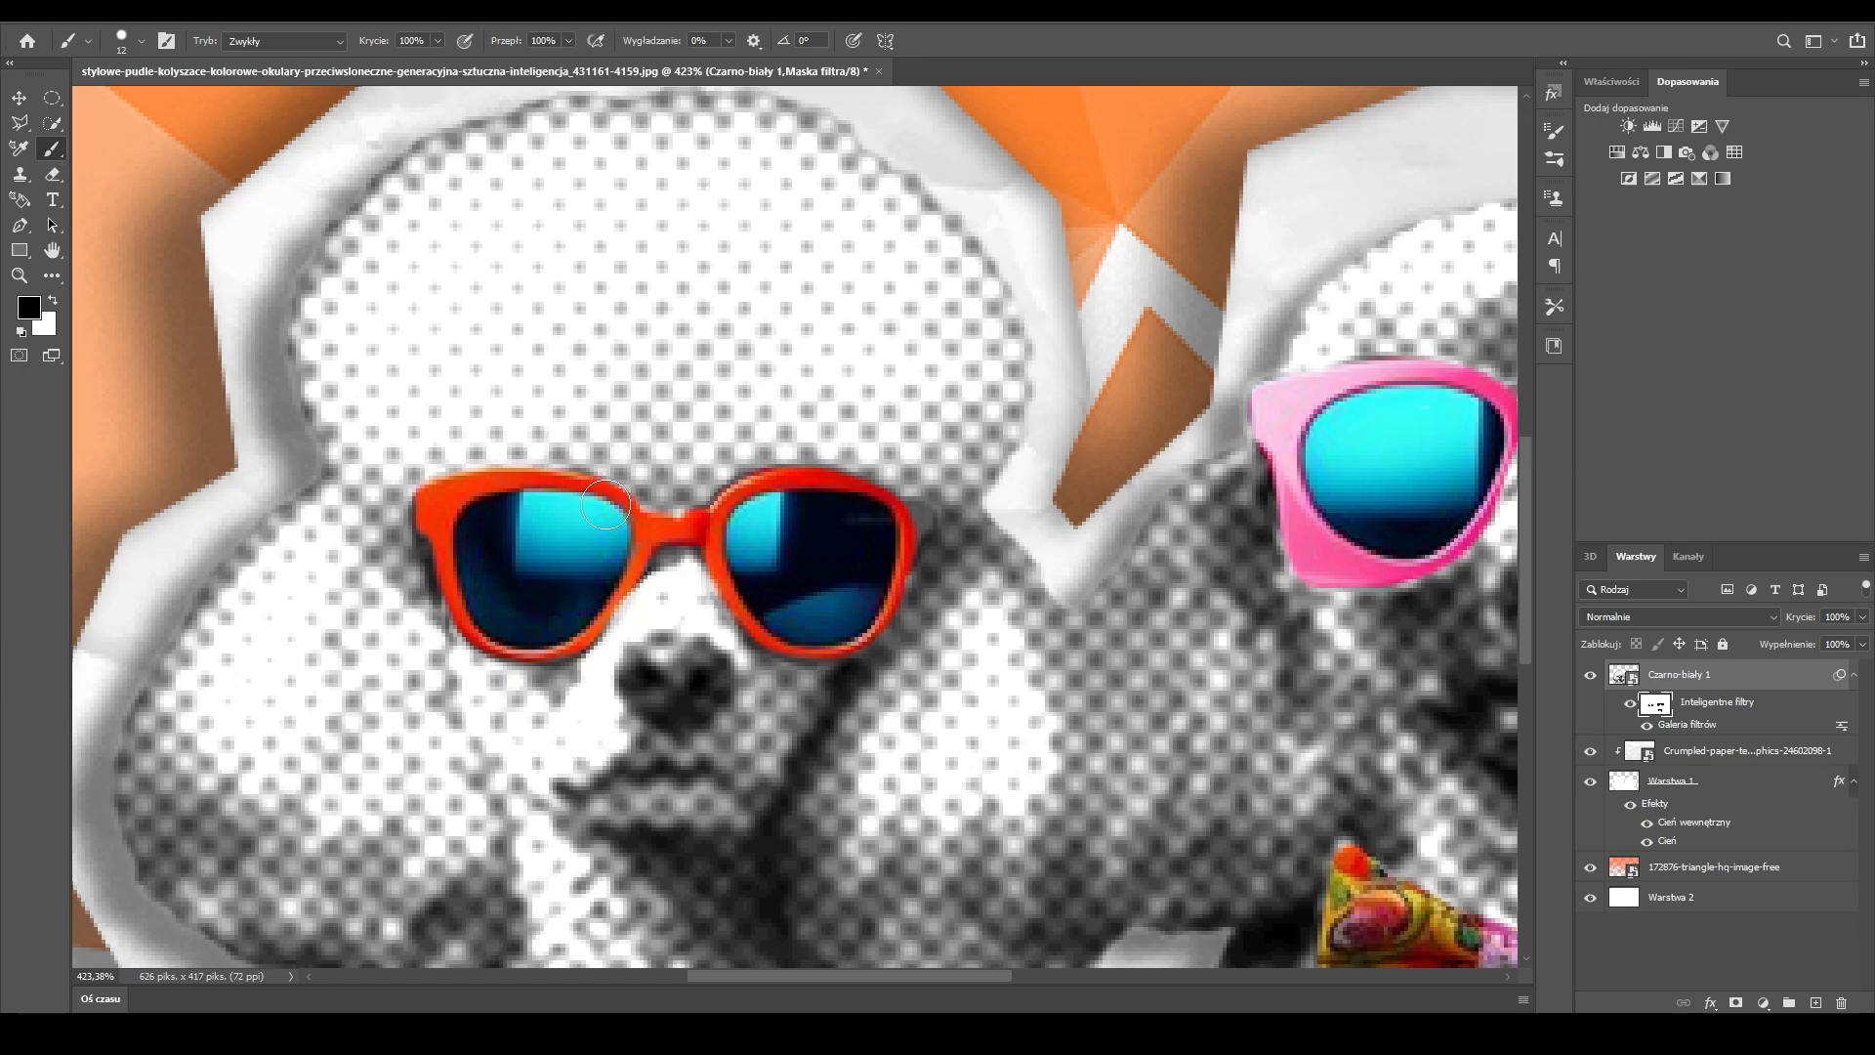
{"action": "left_click_drag", "start_coordinate": [872, 494], "coordinate": [895, 561]}
{"action": "scroll", "coordinate": [1045, 559], "scroll_direction": "down", "scroll_amount": 2}
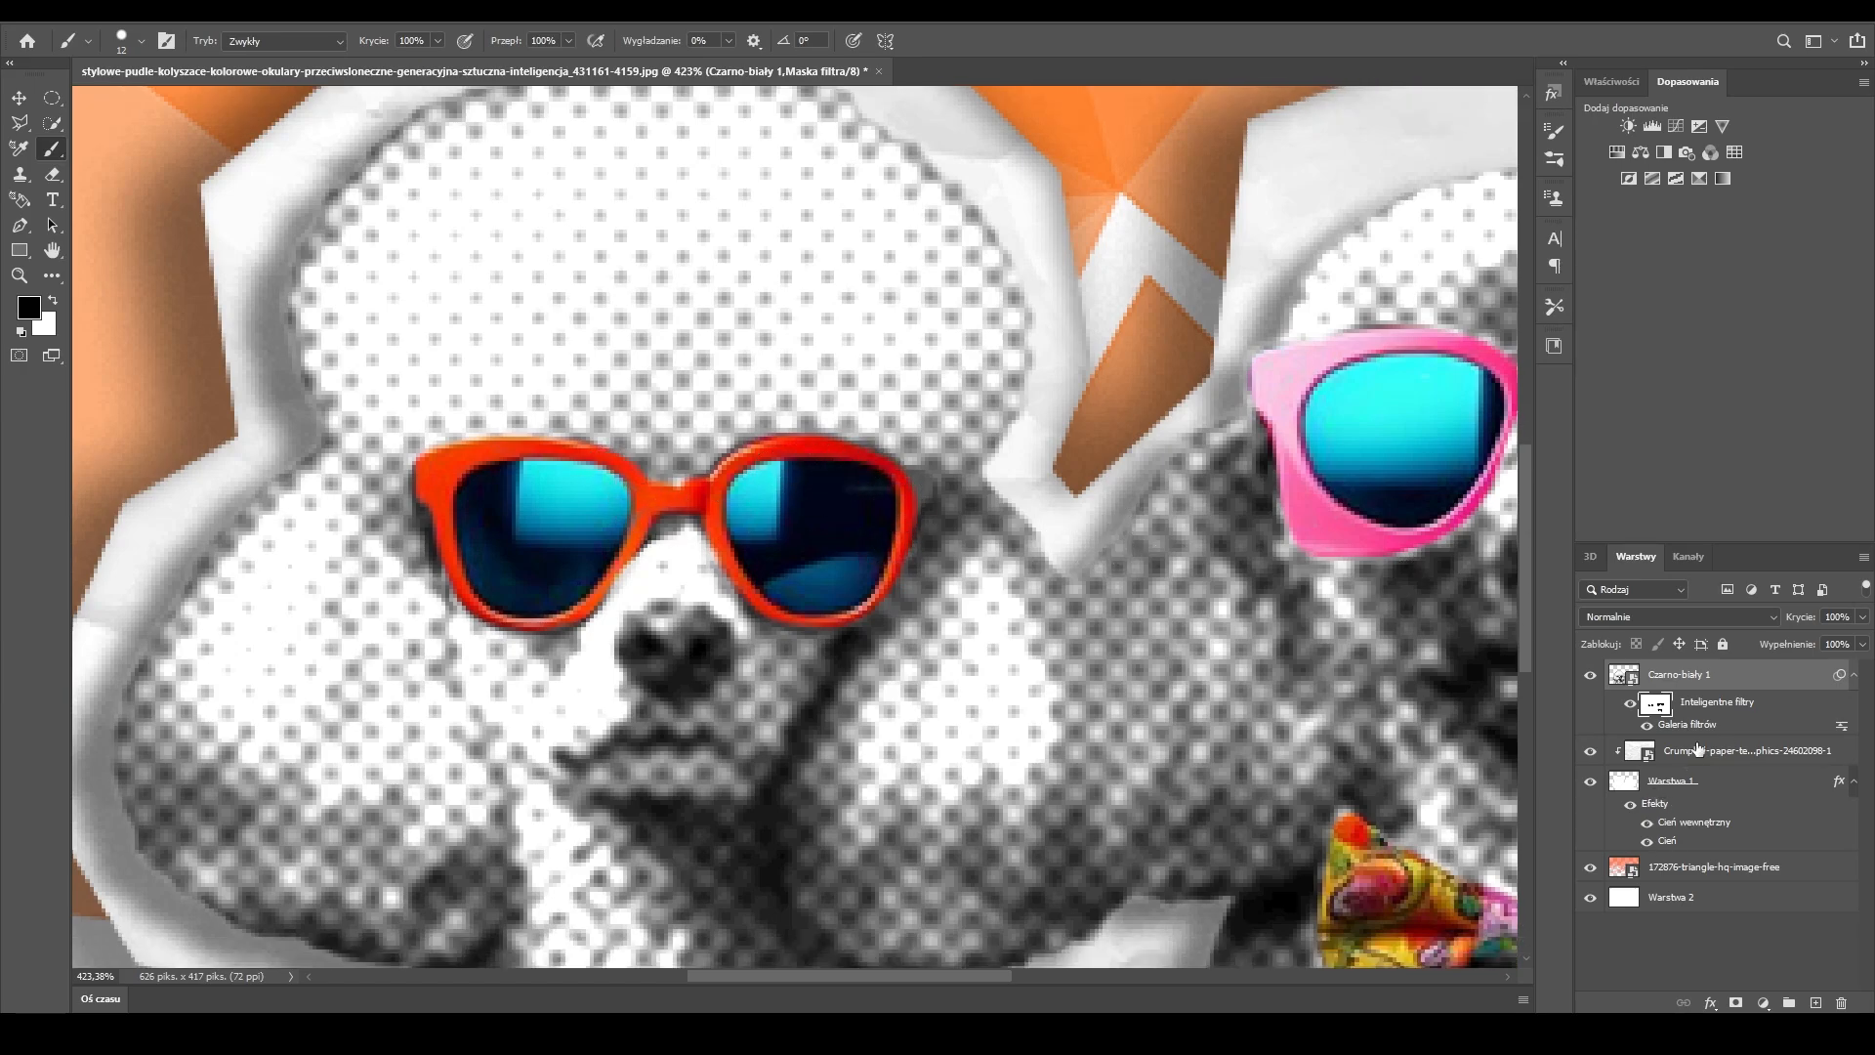
- Paint the filter mask black along the frame edges of the pink glasses to remove leftover halftone
{"action": "left_click_drag", "start_coordinate": [915, 977], "coordinate": [1056, 977]}
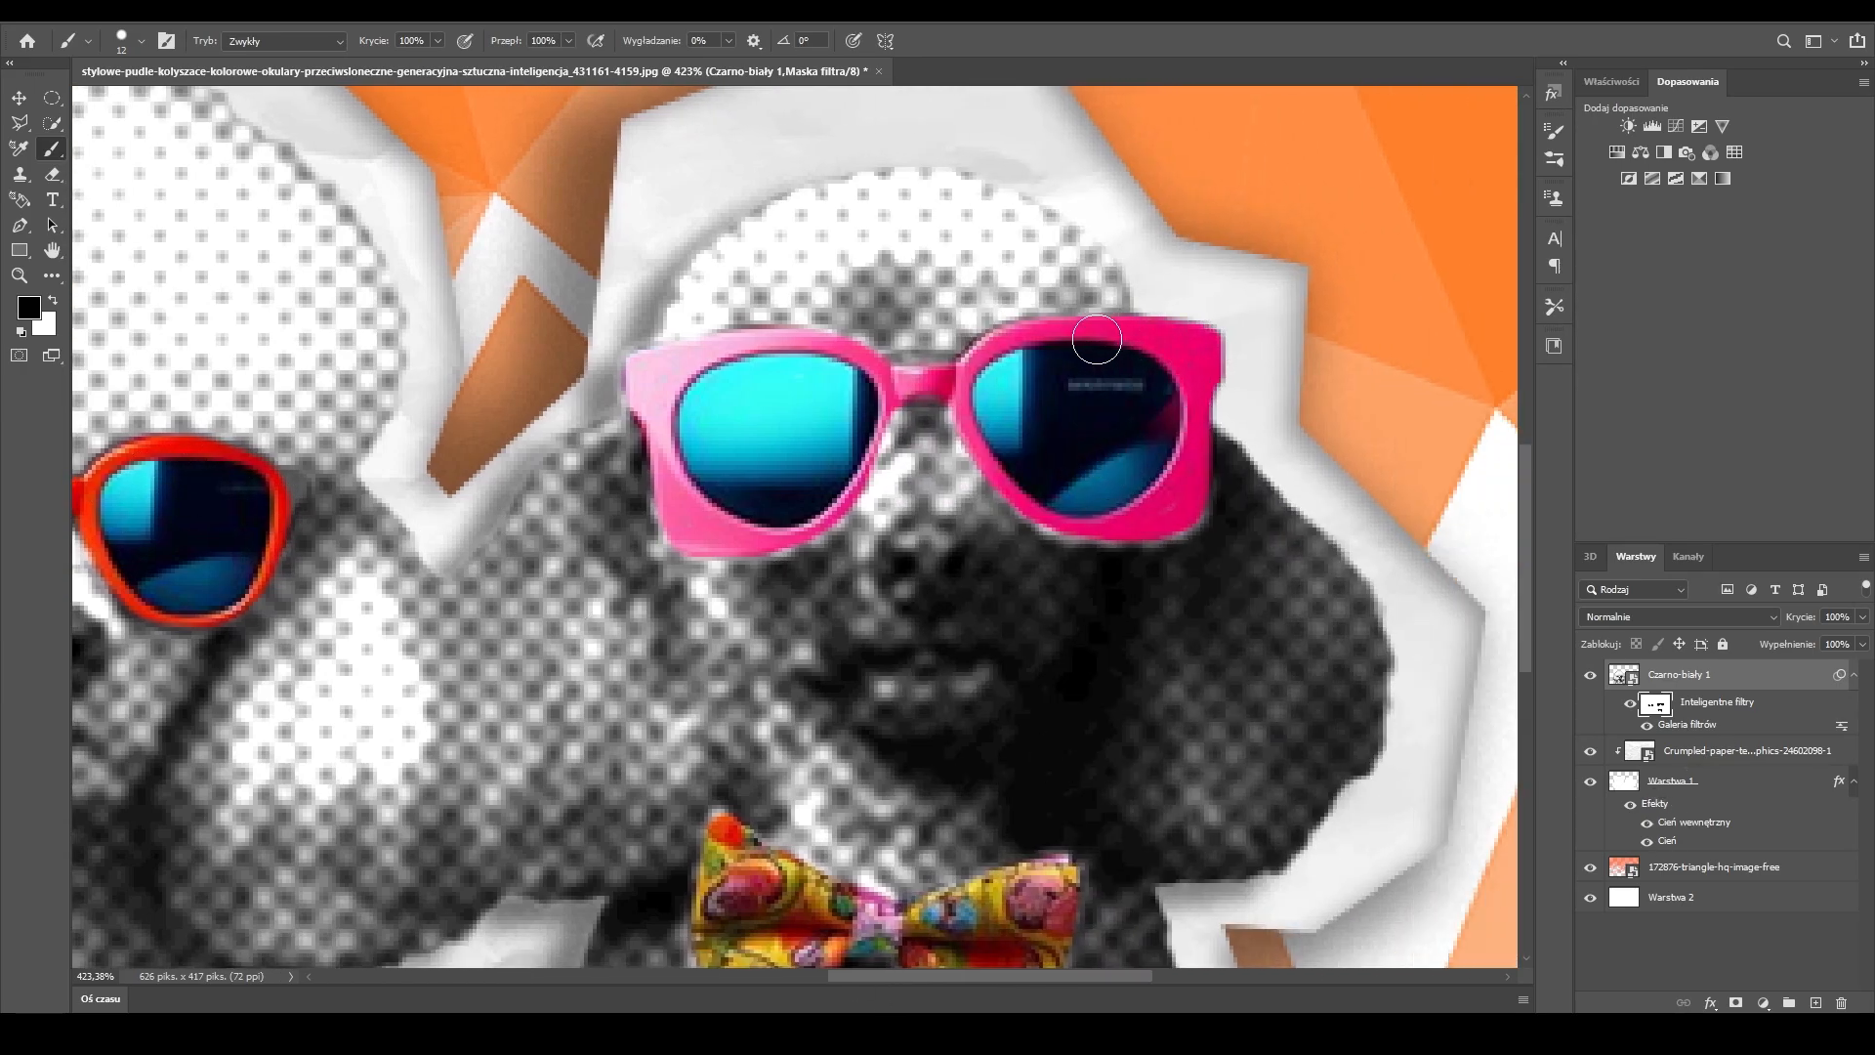
{"action": "left_click_drag", "start_coordinate": [1048, 510], "coordinate": [1201, 396]}
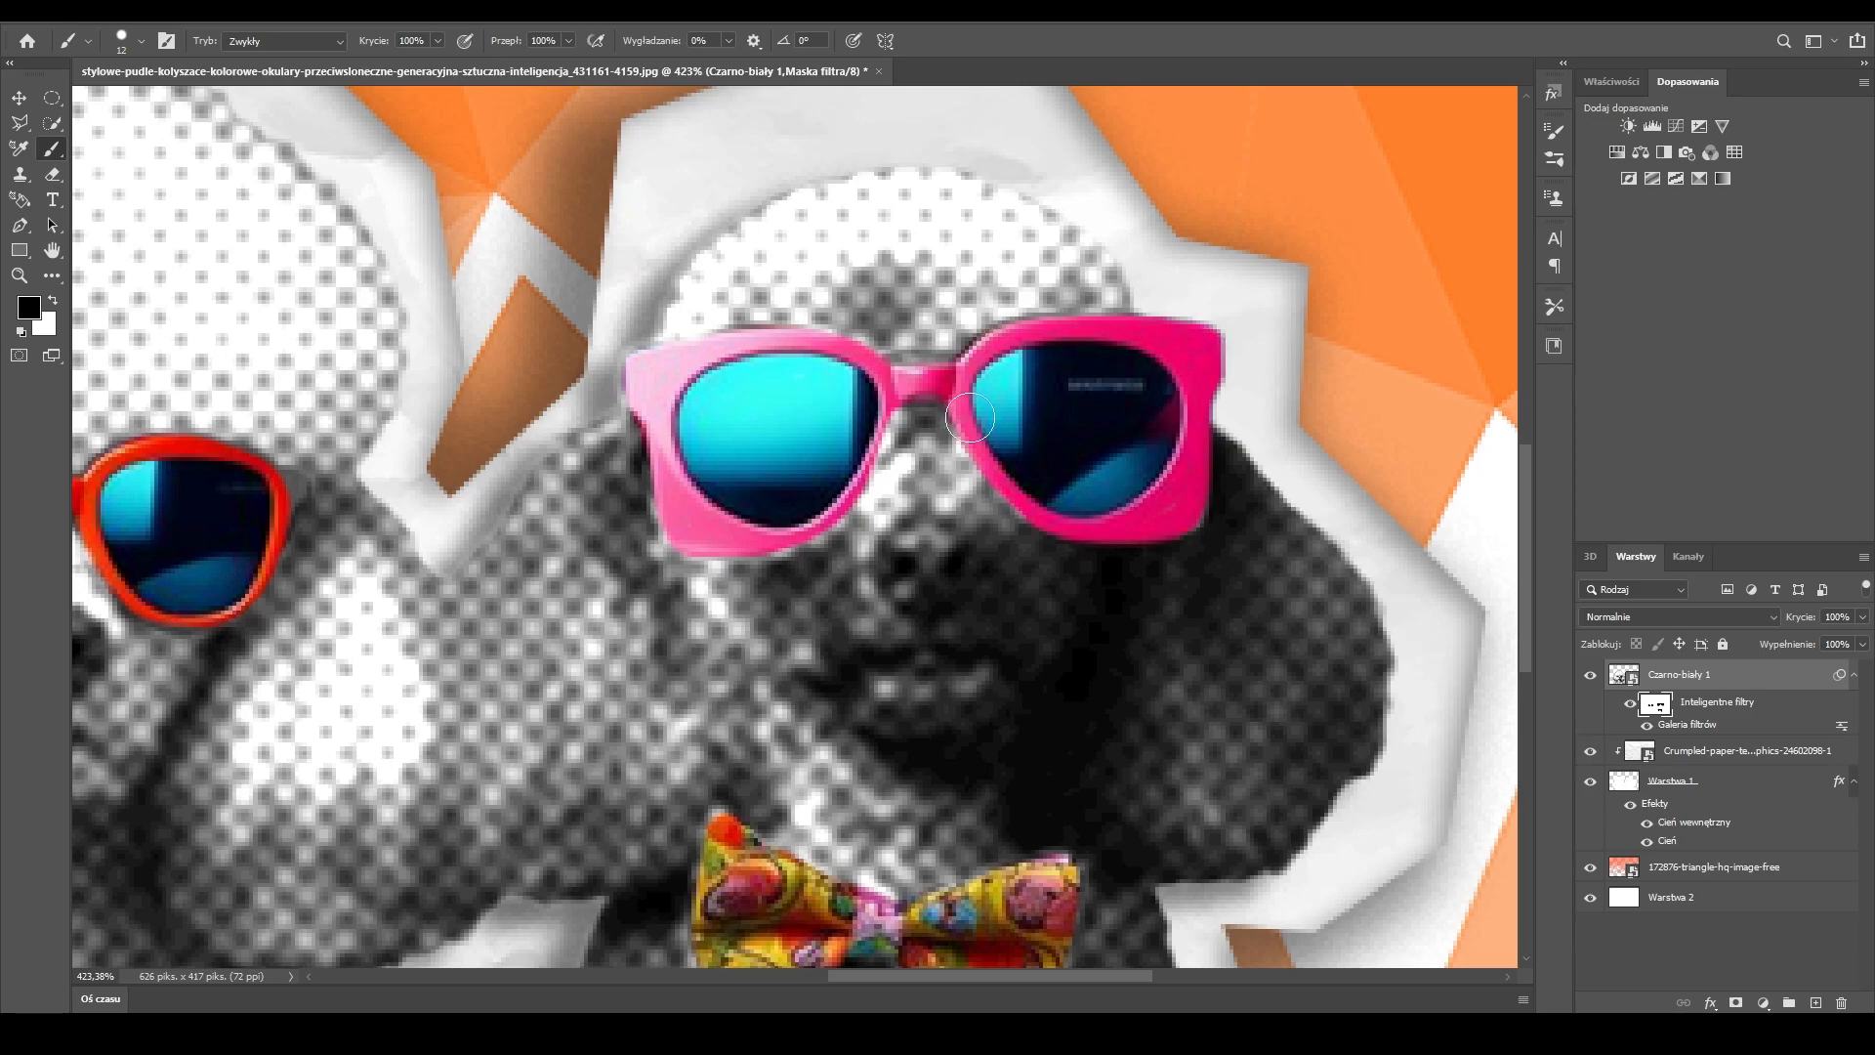
{"action": "mouse_move", "coordinate": [970, 418]}
{"action": "left_mouse_down"}
{"action": "mouse_move", "coordinate": [637, 369]}
{"action": "mouse_move", "coordinate": [733, 540]}
{"action": "left_mouse_up"}
{"action": "scroll", "coordinate": [884, 430], "scroll_direction": "down", "scroll_amount": 10}
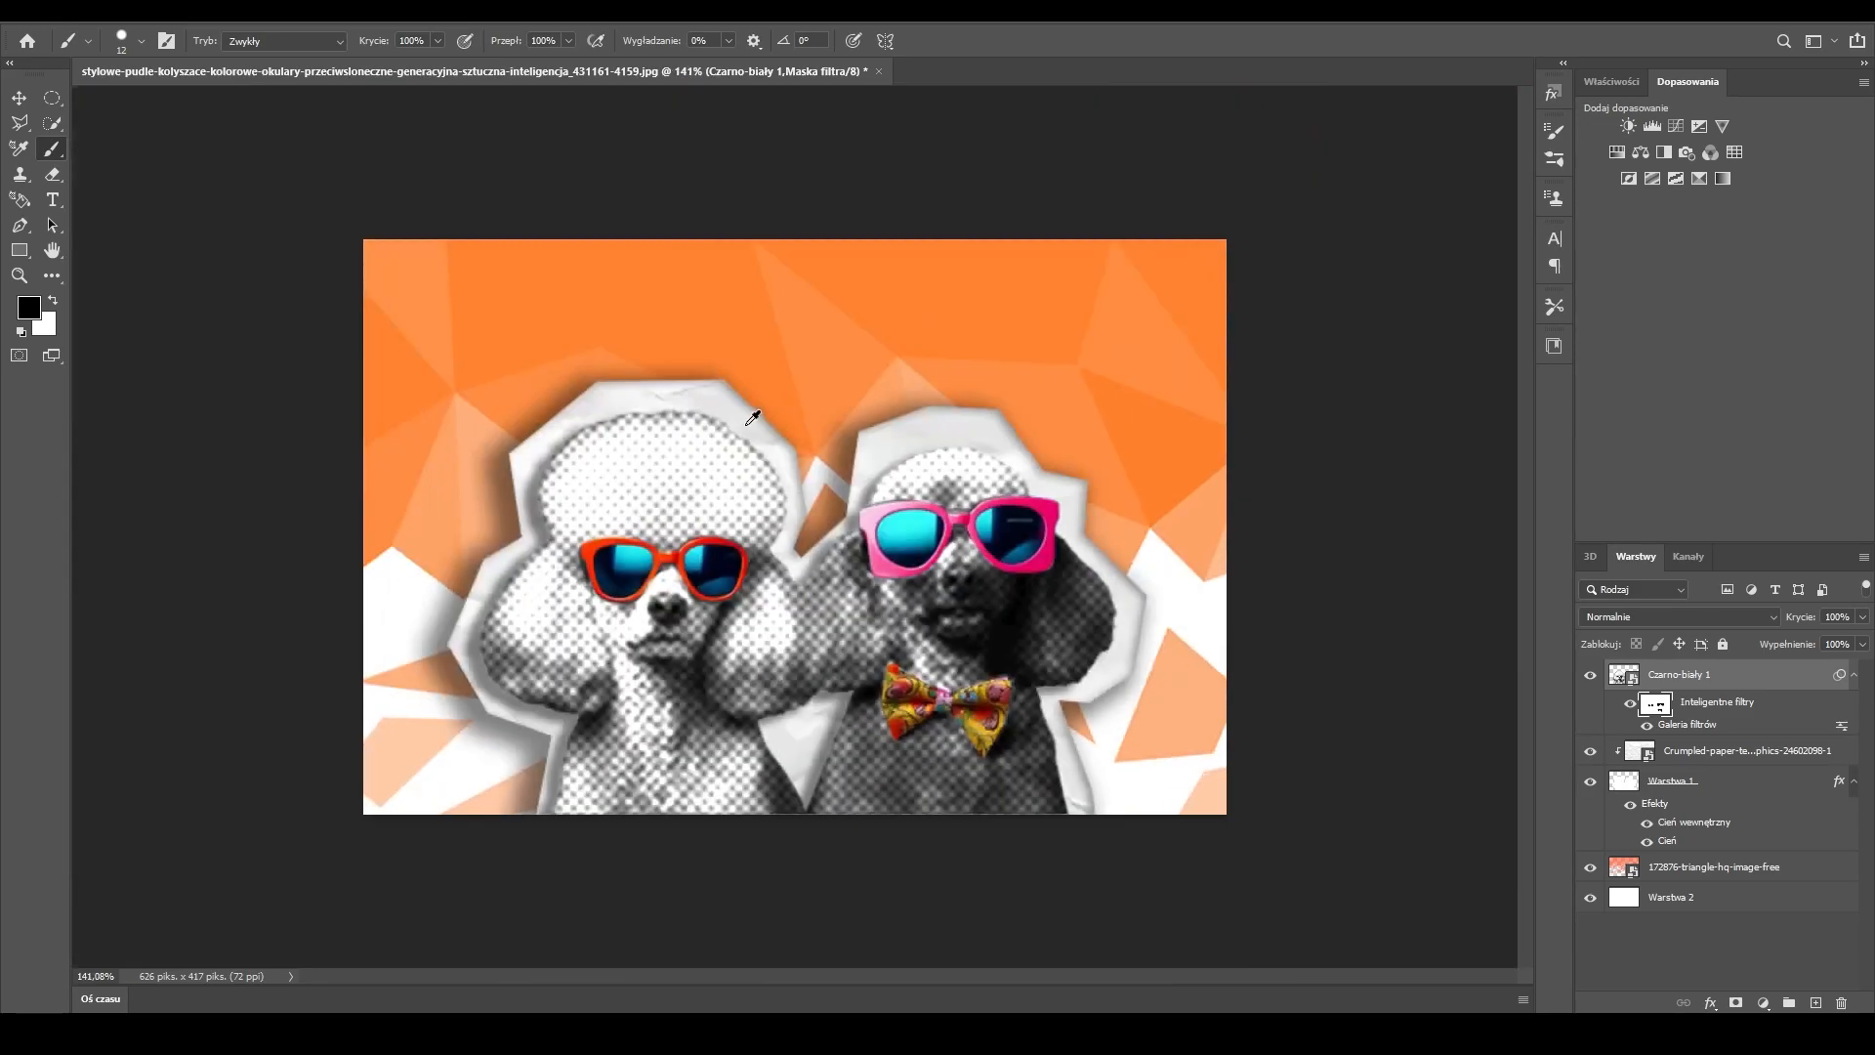
- Touch up the filter mask along the edges of the bow tie with the black brush
{"action": "scroll", "coordinate": [866, 621], "scroll_direction": "up", "scroll_amount": 8}
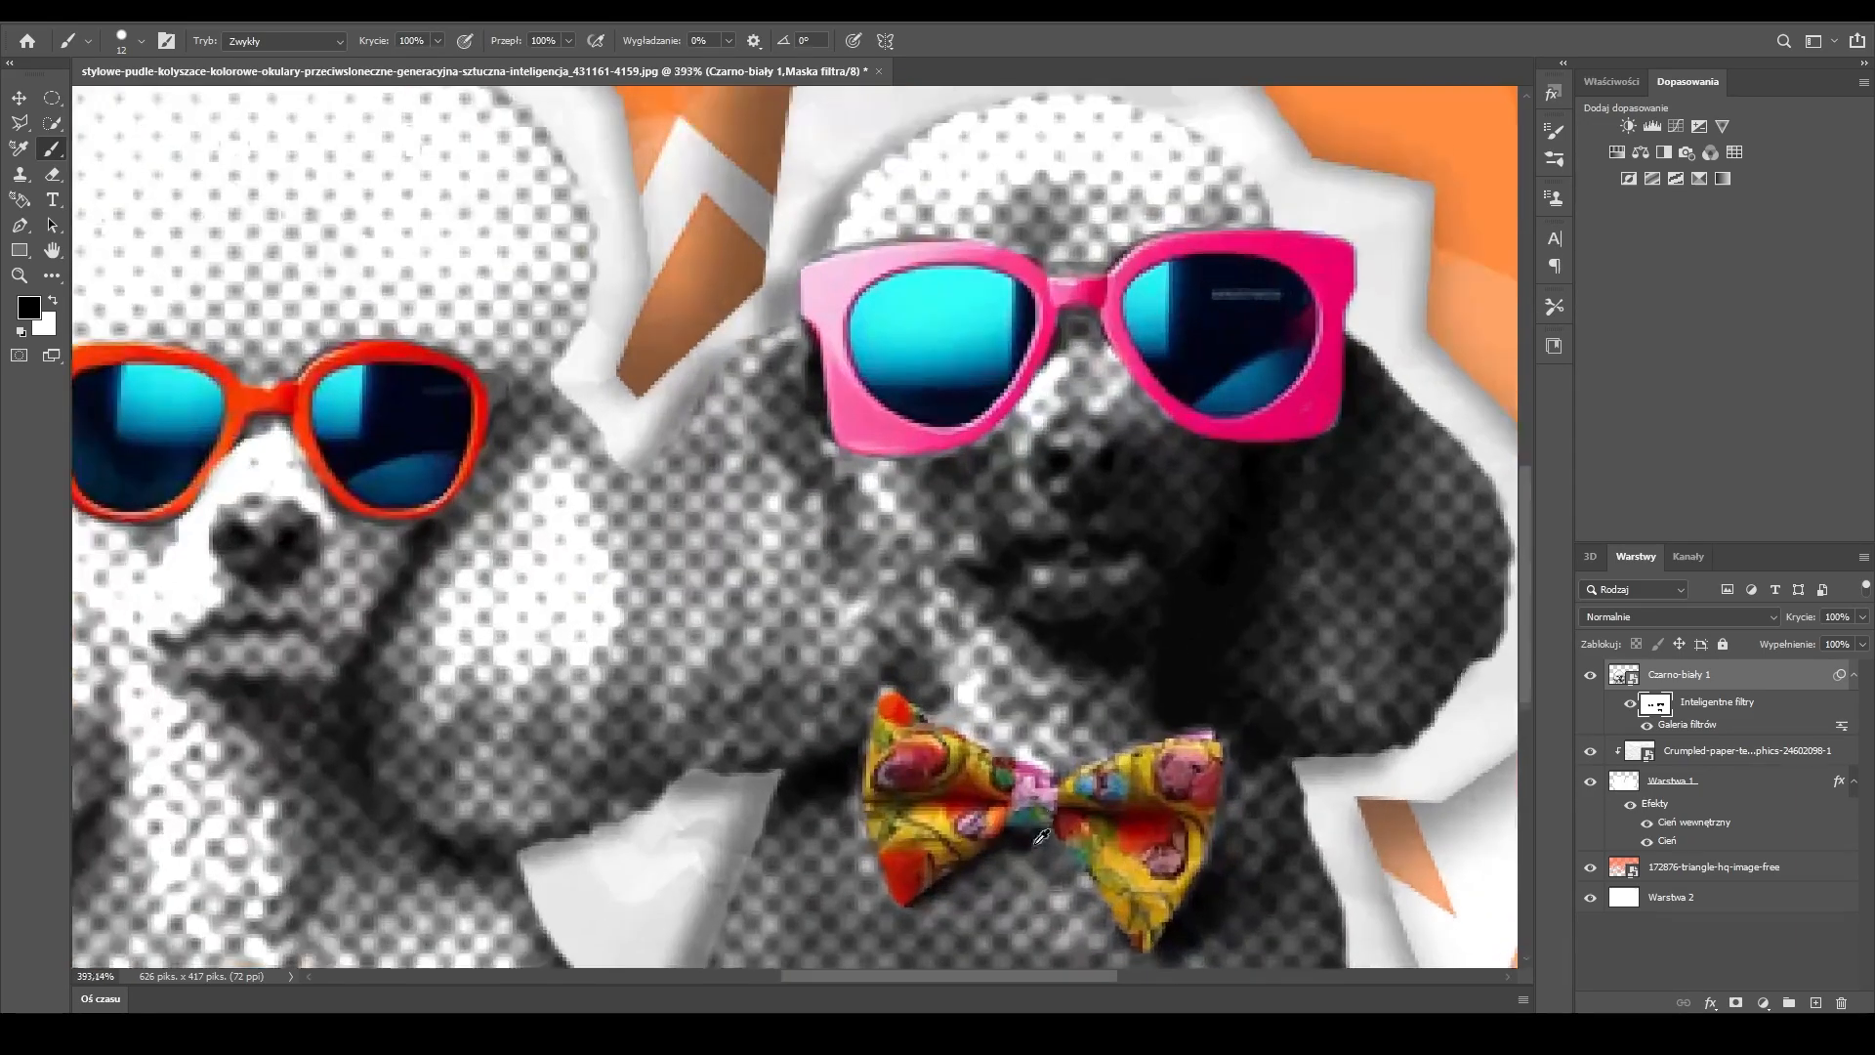
{"action": "scroll", "coordinate": [837, 686], "scroll_direction": "down", "scroll_amount": 7}
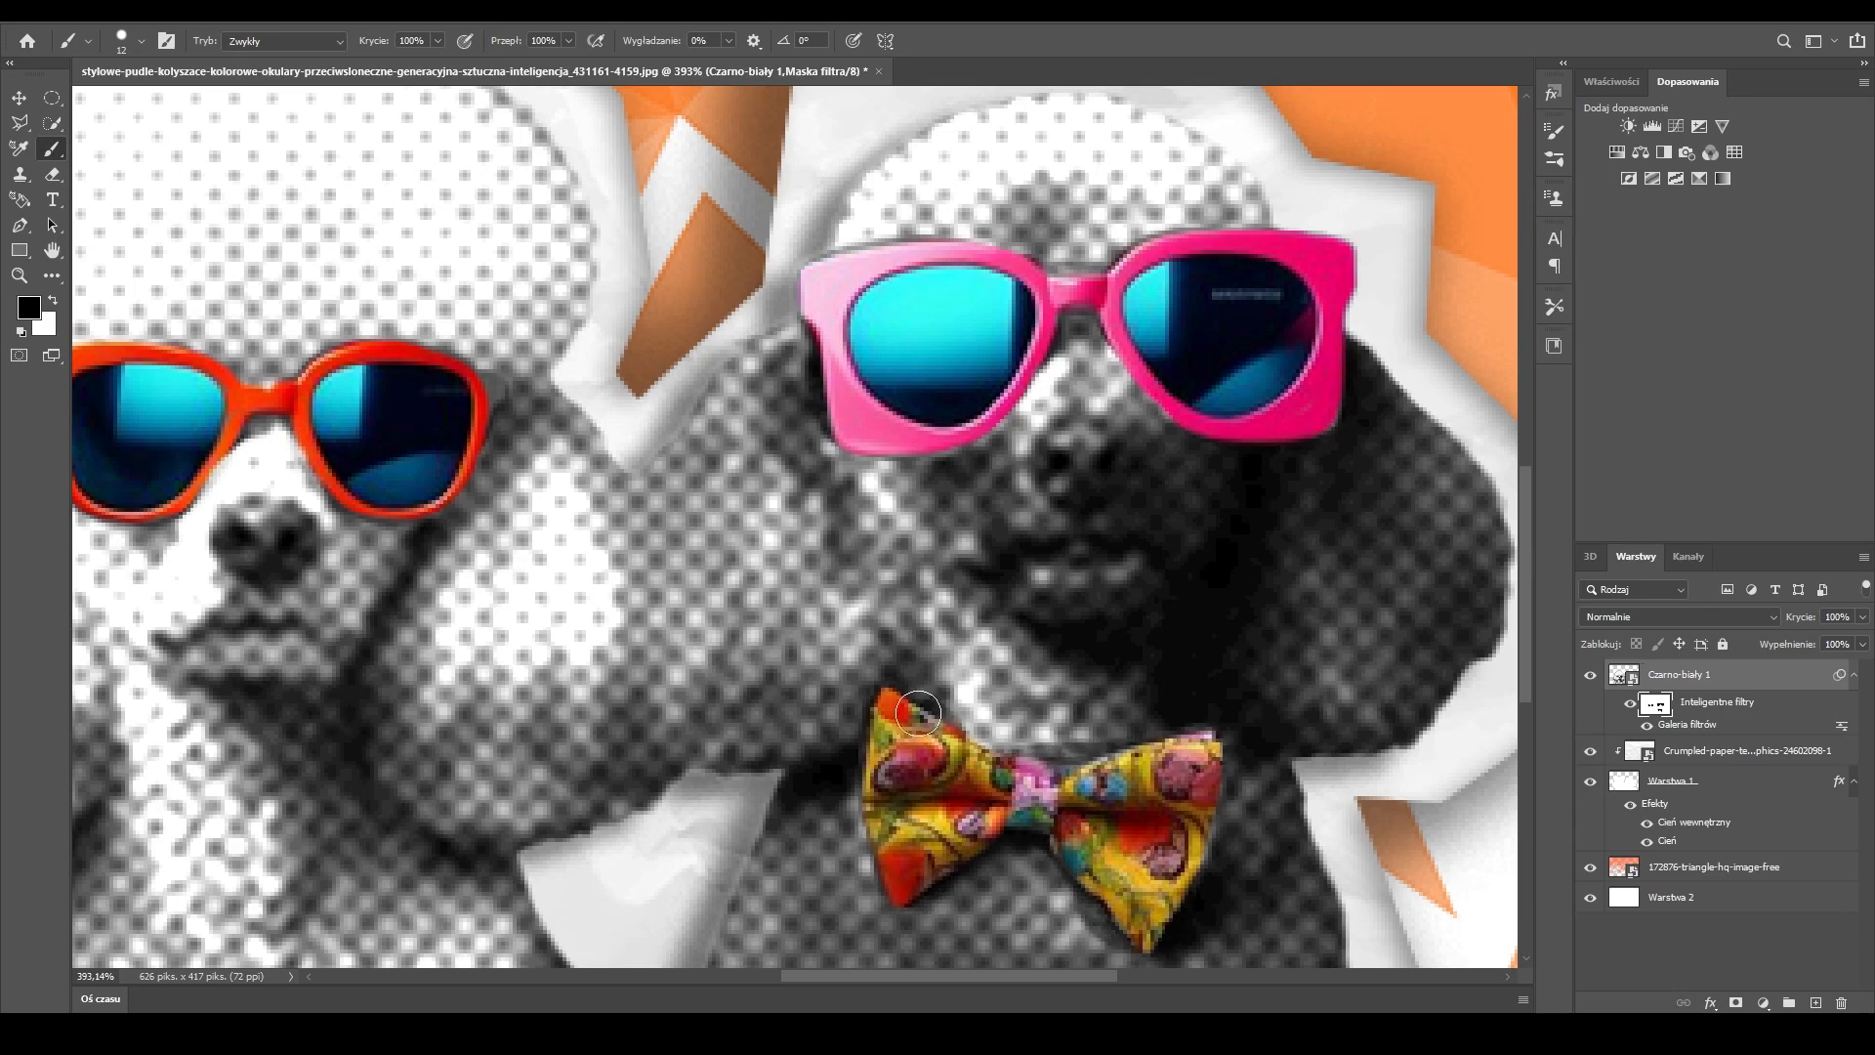